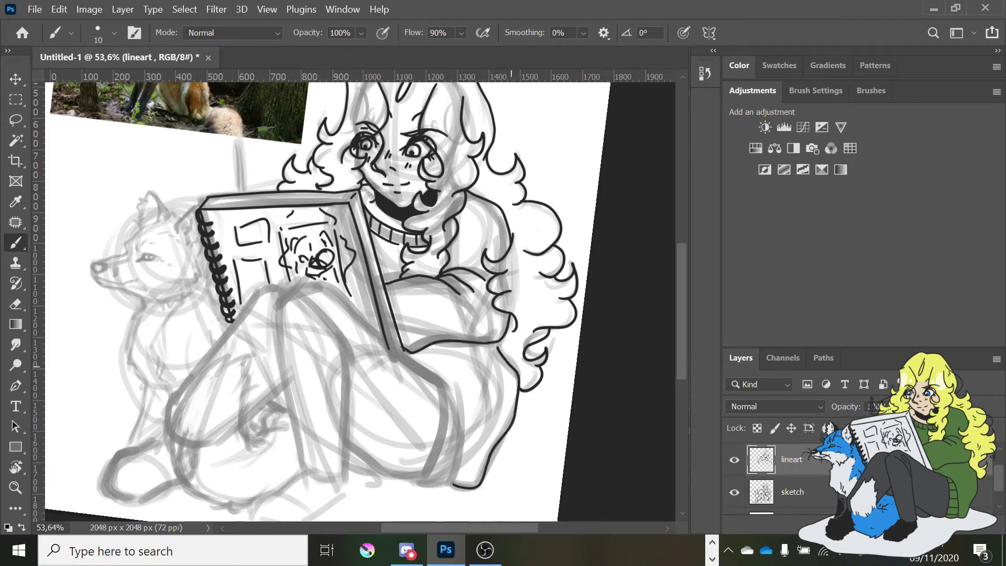
- Redraw the long leg outline, undoing stray strokes and erasing unwanted lines
key("ctrl+z")
- Undo the misplaced hair stroke and ink the striped sleeve cuff lines
mouse_move(613, 381)
left_mouse_down()
mouse_move(611, 292)
mouse_move(367, 220)
mouse_move(457, 243)
left_mouse_up()
mouse_move(348, 231)
left_mouse_down()
mouse_move(447, 241)
mouse_move(301, 460)
left_mouse_up()
key("r")
mouse_move(315, 226)
left_mouse_down()
mouse_move(340, 280)
mouse_move(349, 394)
left_mouse_up()
key("ctrl+z")
mouse_move(278, 208)
left_mouse_down()
mouse_move(303, 386)
mouse_move(419, 210)
mouse_move(429, 230)
left_mouse_up()
key("ctrl+z")
key("r")
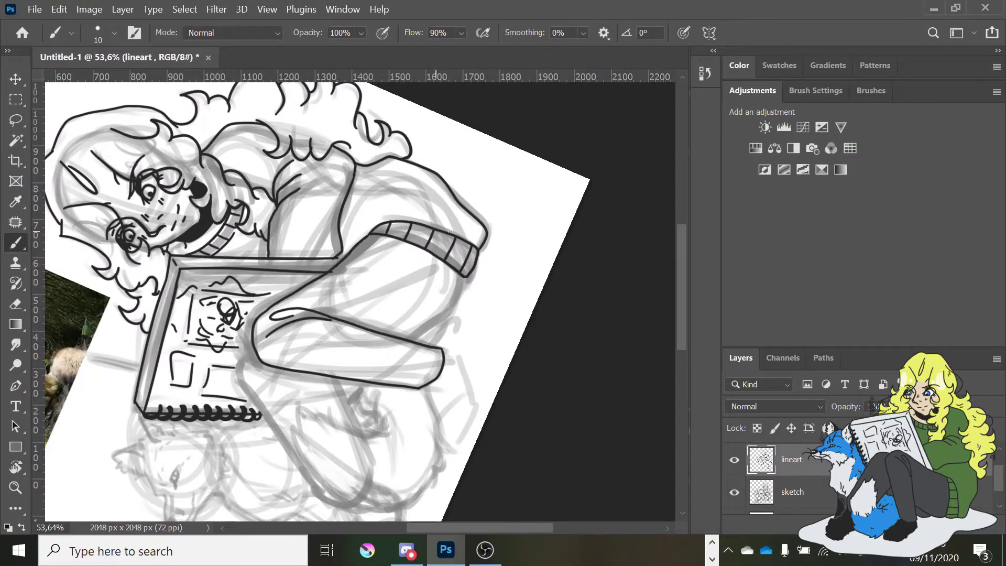
left_click(22, 310)
key("b")
- Tilt the canvas about 5° and ink a line down from the top of the leg
key("r")
left_click_drag(331, 261, 435, 419)
left_click_drag(400, 360, 377, 390)
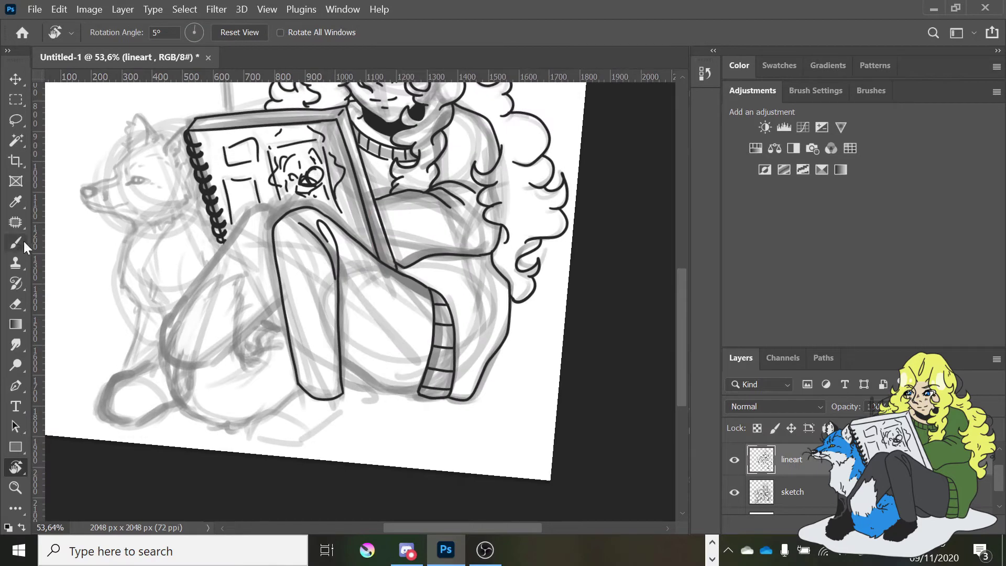
key("b")
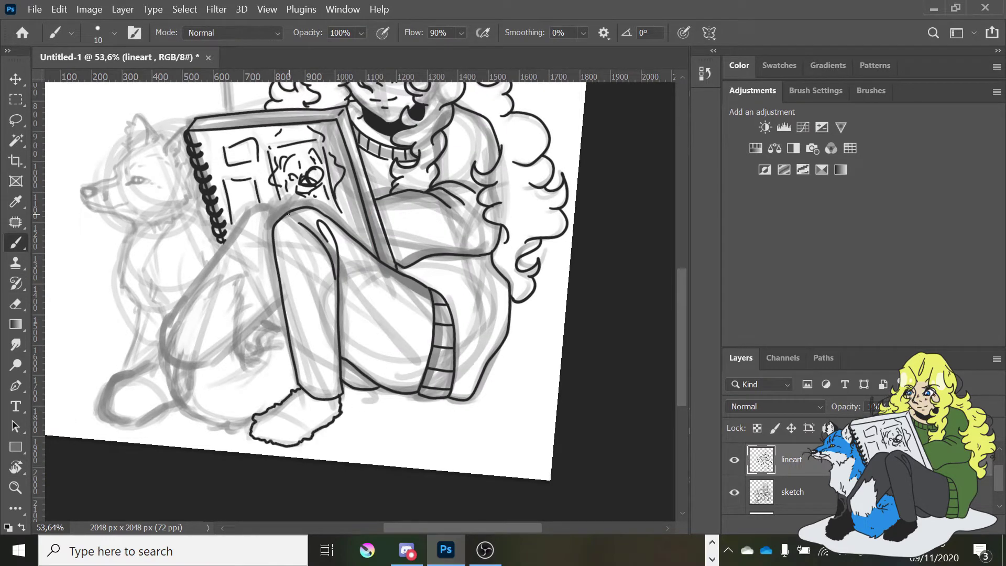
mouse_move(683, 336)
left_mouse_down()
mouse_move(682, 315)
mouse_move(677, 335)
left_mouse_up()
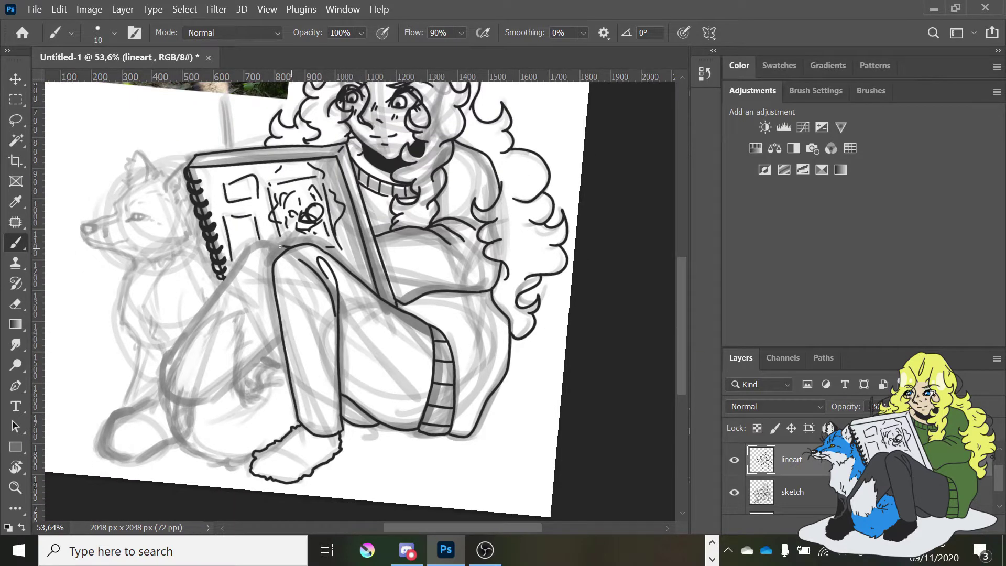
left_click_drag(280, 247, 166, 390)
key("ctrl+z")
- Outline the fox's fuzzy back leg and the girl's leg from the knee down
mouse_move(236, 466)
left_mouse_down()
mouse_move(196, 454)
mouse_move(171, 363)
mouse_move(243, 358)
left_mouse_up()
key("ctrl+z")
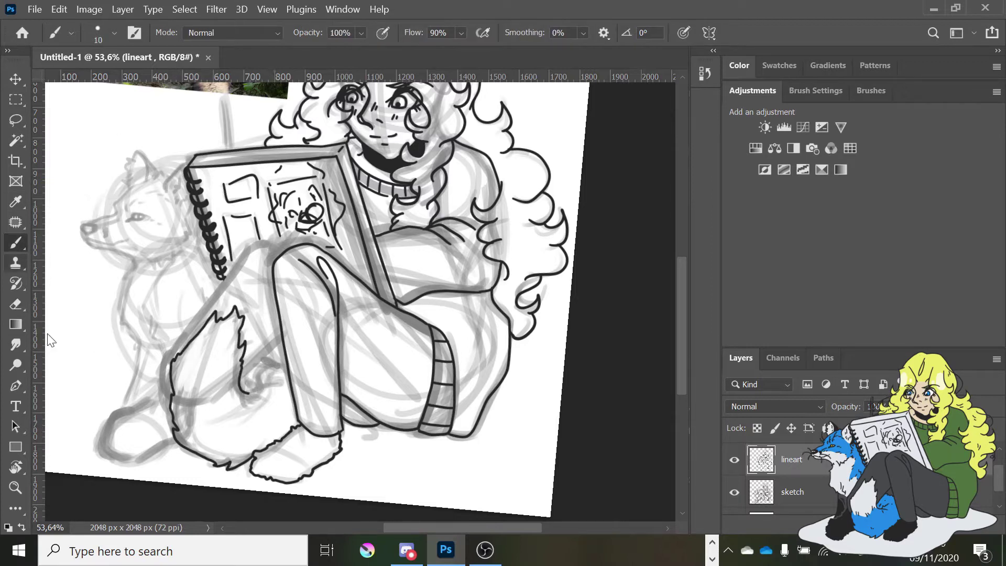
left_click_drag(167, 354, 223, 287)
key("ctrl+z")
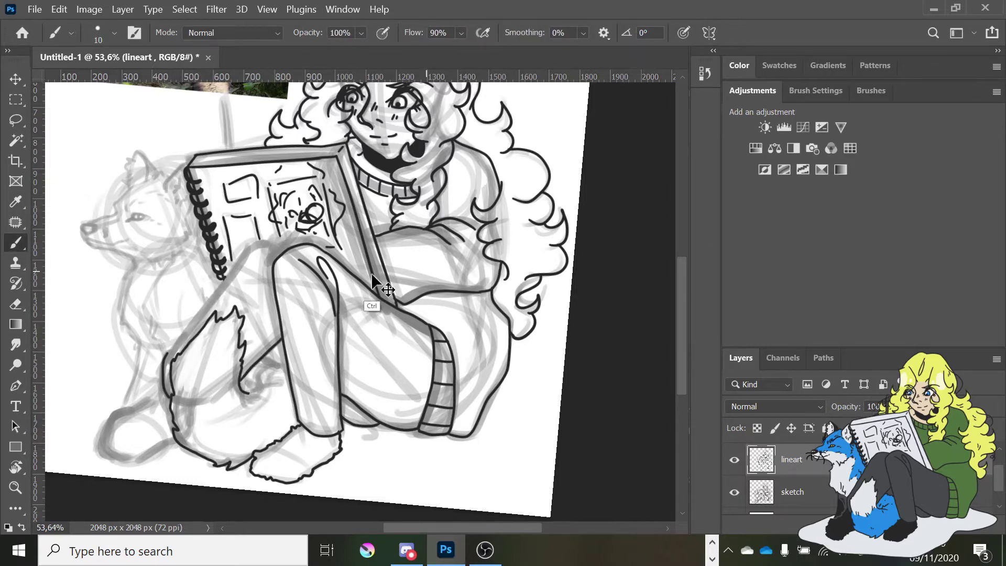
left_click_drag(286, 246, 164, 356)
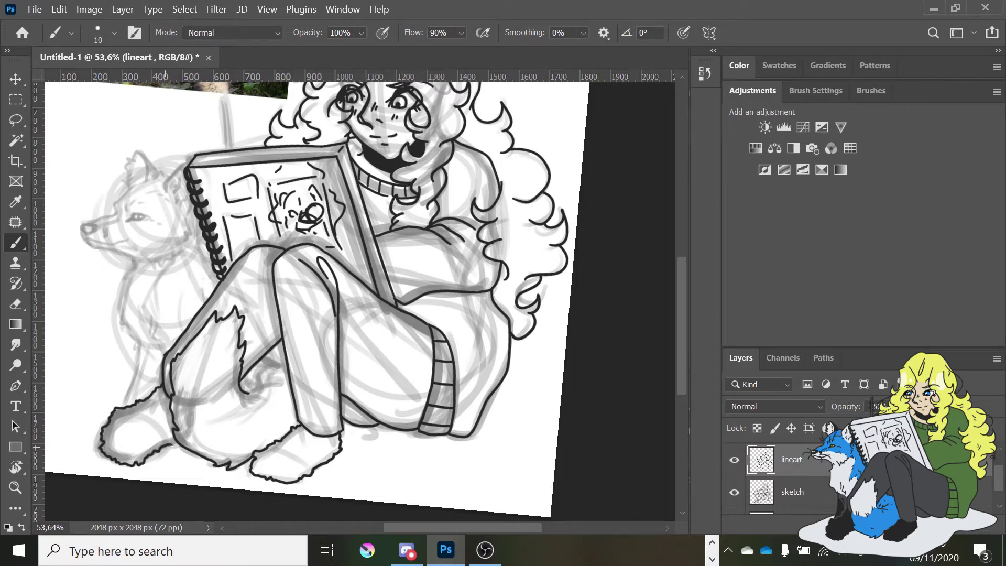
scroll(445, 496, "left", 2)
scroll(301, 392, "down", 2)
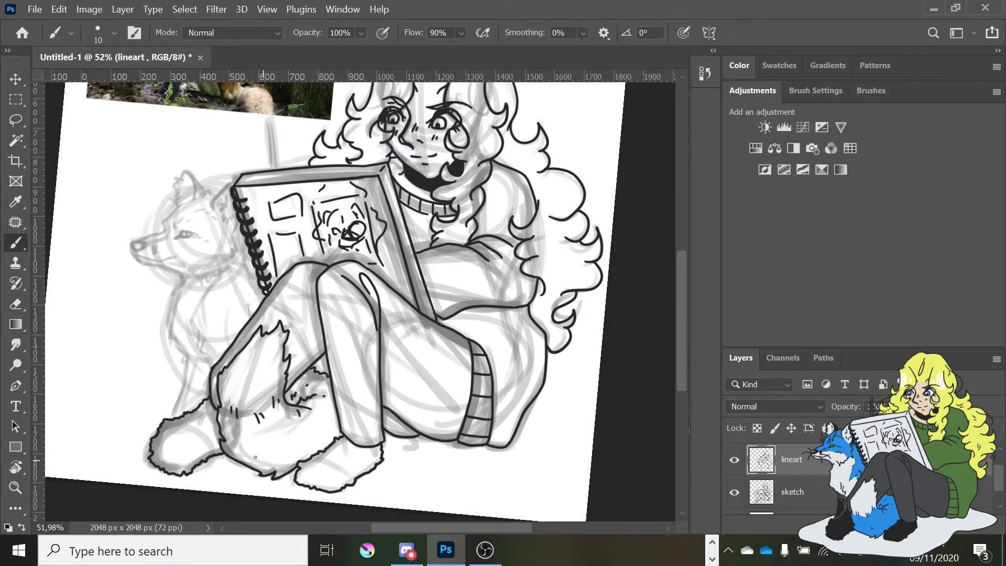
- Zoom in on the sketchbook top and ink a dark line over the sketch bar
scroll(389, 531, "left", 2)
scroll(680, 347, "up", 4)
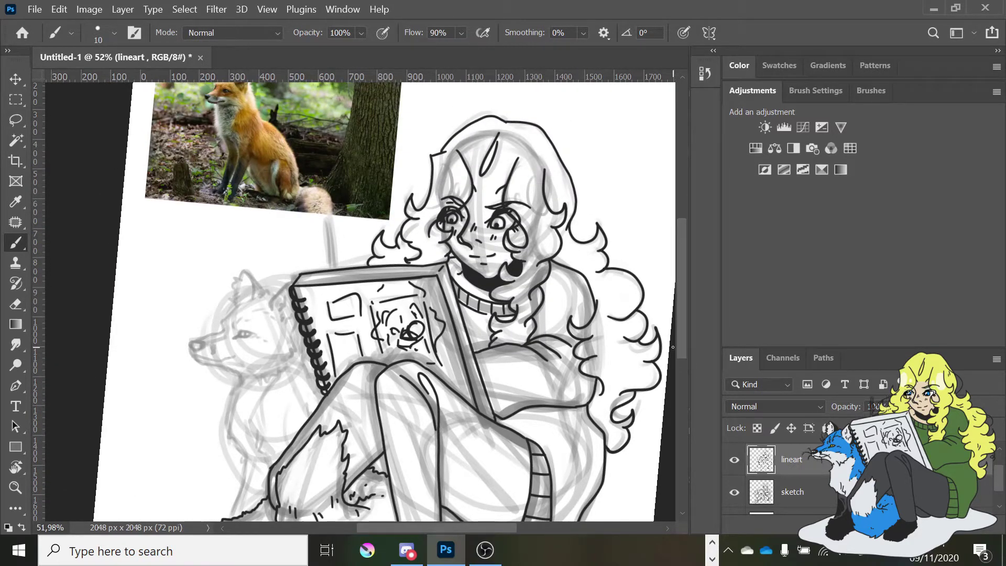
left_click_drag(371, 270, 472, 214)
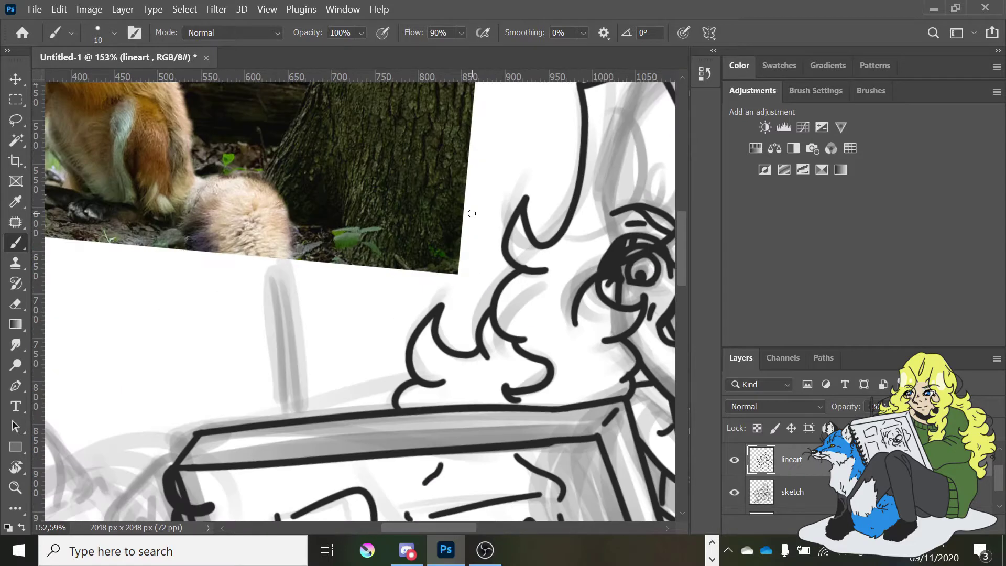
mouse_move(275, 303)
left_mouse_down()
mouse_move(282, 420)
mouse_move(296, 414)
left_mouse_up()
key("ctrl+z")
key("ctrl+z")
key("r")
left_click_drag(342, 347, 653, 341)
- Ink the pencil's outline with two straight sides, keeping the lower side shorter
mouse_move(421, 370)
left_mouse_down()
mouse_move(362, 390)
mouse_move(466, 357)
left_mouse_up()
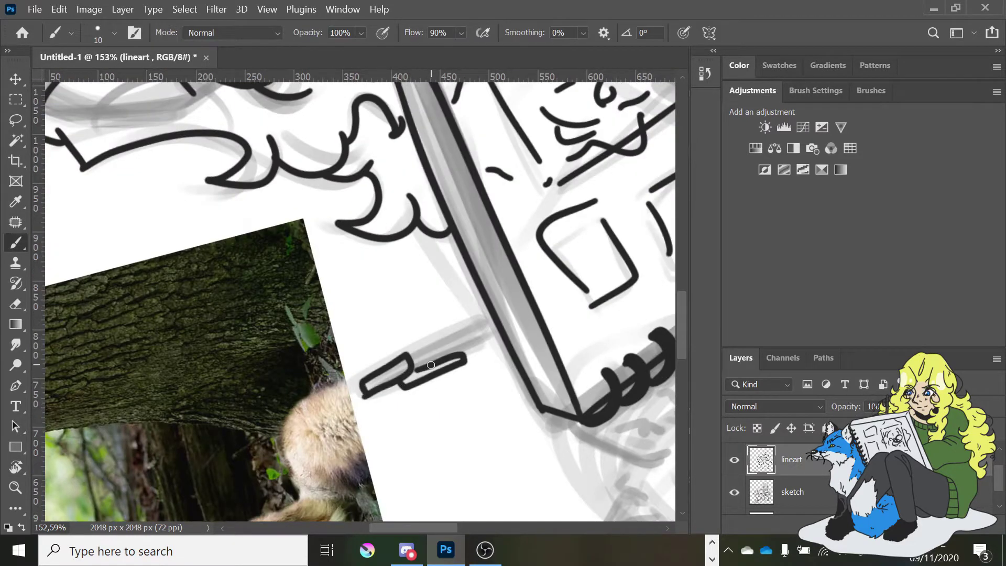
key("ctrl+z")
left_click_drag(367, 385, 490, 314)
left_click_drag(367, 398, 511, 338)
key("ctrl+z")
left_click_drag(369, 395, 500, 333)
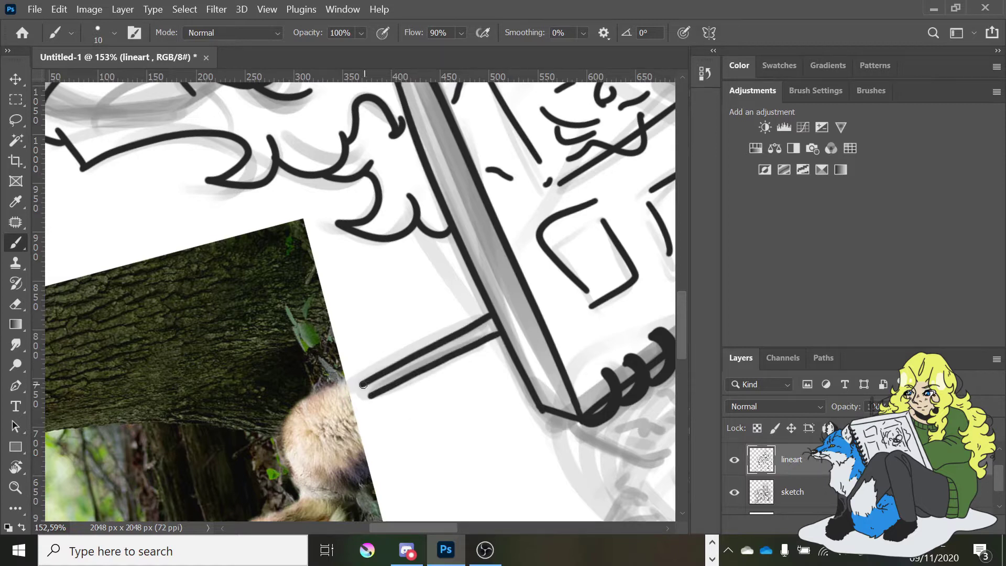
- Rotate the view upright, erase the pencil's base, and add two short brush strokes
key("r")
left_click_drag(573, 341, 456, 294)
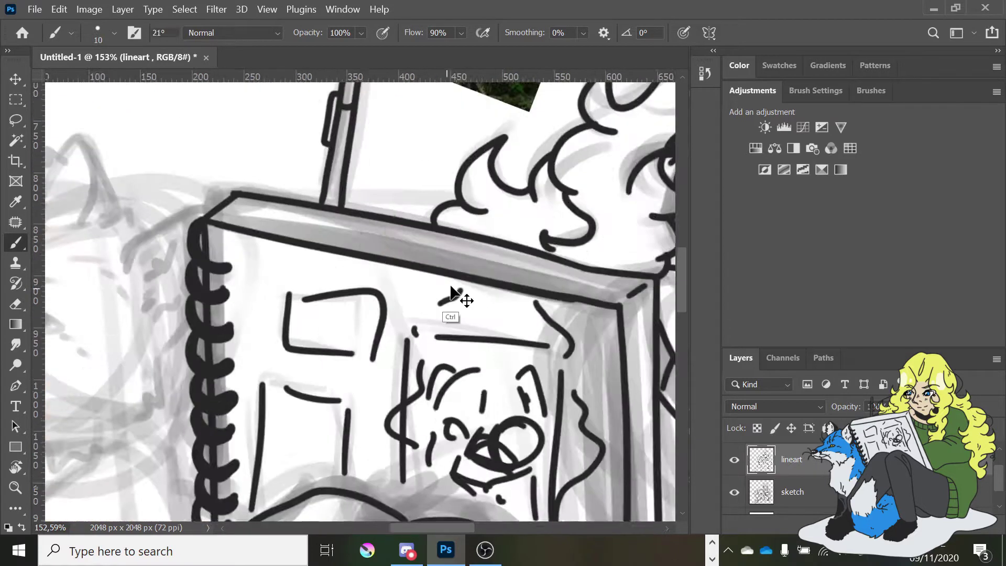
scroll(456, 294, "up", 3)
key("e")
left_click_drag(377, 251, 325, 266)
scroll(356, 293, "up", 3)
key("b")
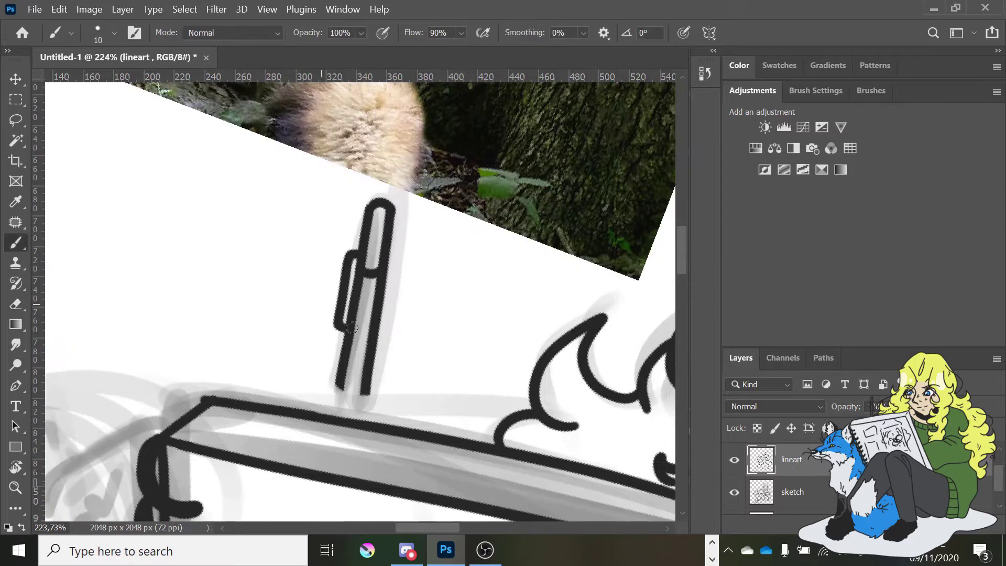
key("ctrl+z")
left_click_drag(339, 372, 335, 418)
left_click_drag(365, 367, 359, 422)
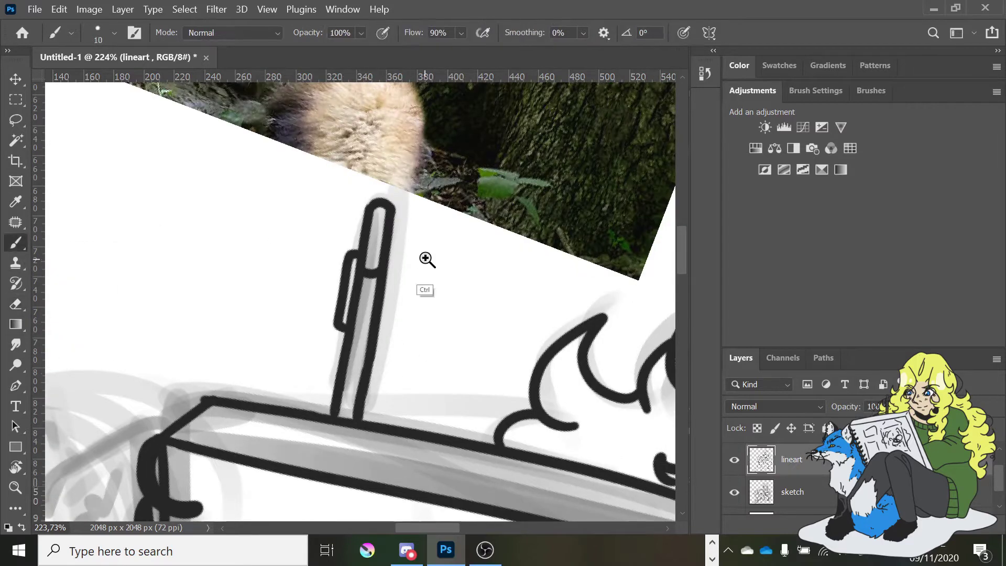
scroll(427, 262, "down", 5)
scroll(411, 510, "left", 3)
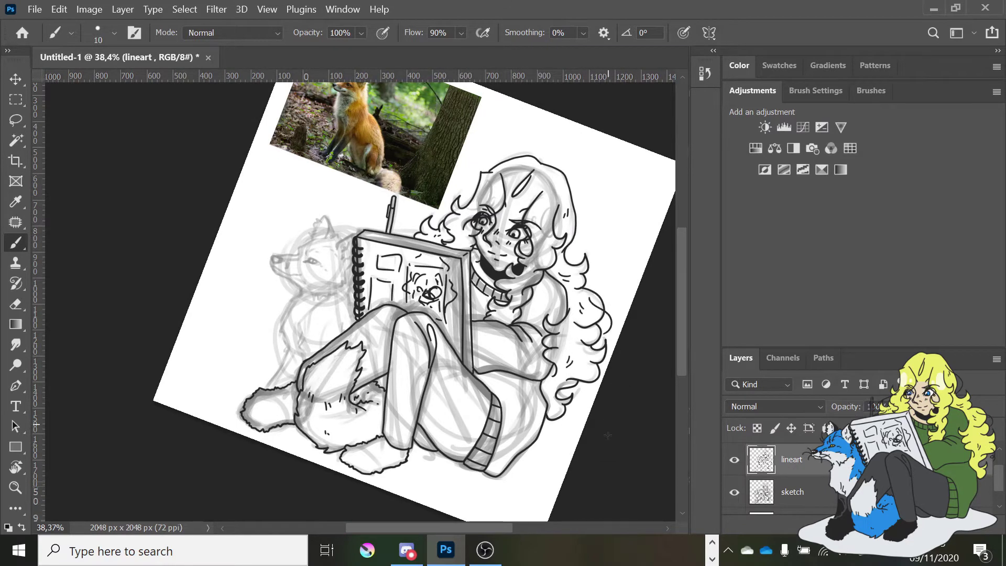
- Zoom to 120% and ink the fox's eye with dashed brow and face marks
scroll(572, 251, "up", 2)
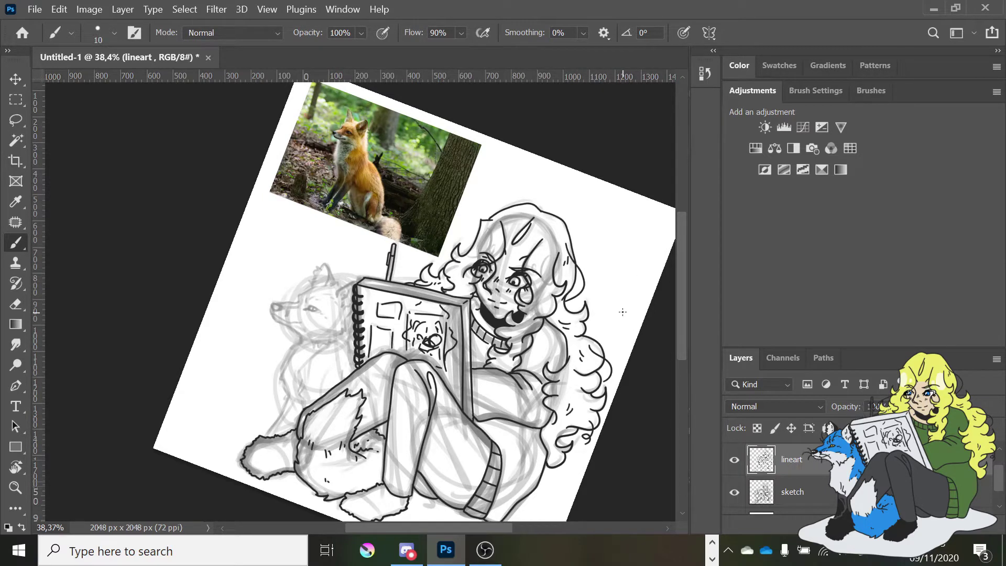
scroll(683, 328, "down", 2)
scroll(483, 159, "left", 3)
scroll(482, 159, "up", 5)
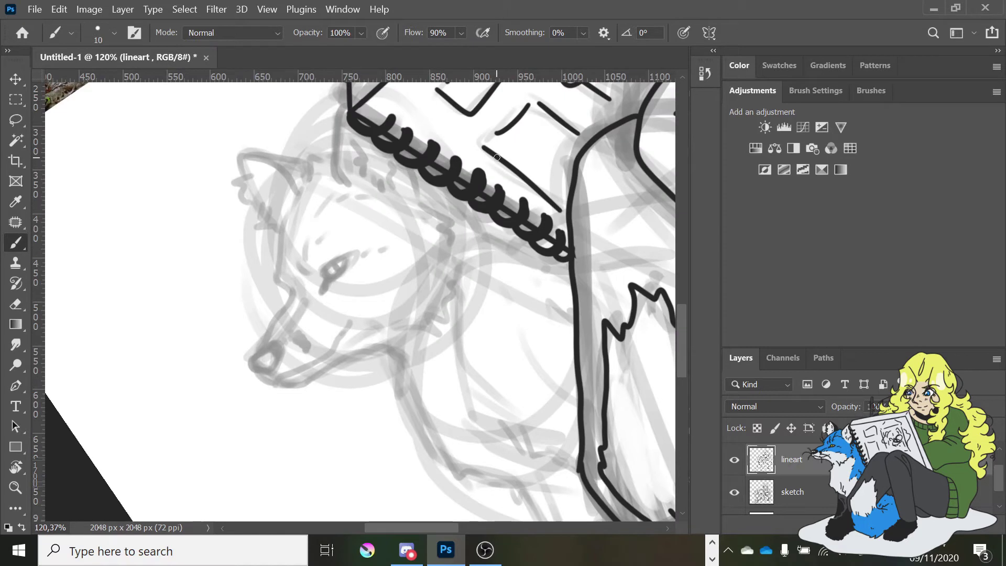
left_click_drag(336, 201, 351, 195)
left_click_drag(355, 198, 371, 197)
left_click_drag(325, 232, 315, 244)
left_click_drag(310, 237, 303, 262)
left_click_drag(298, 261, 308, 275)
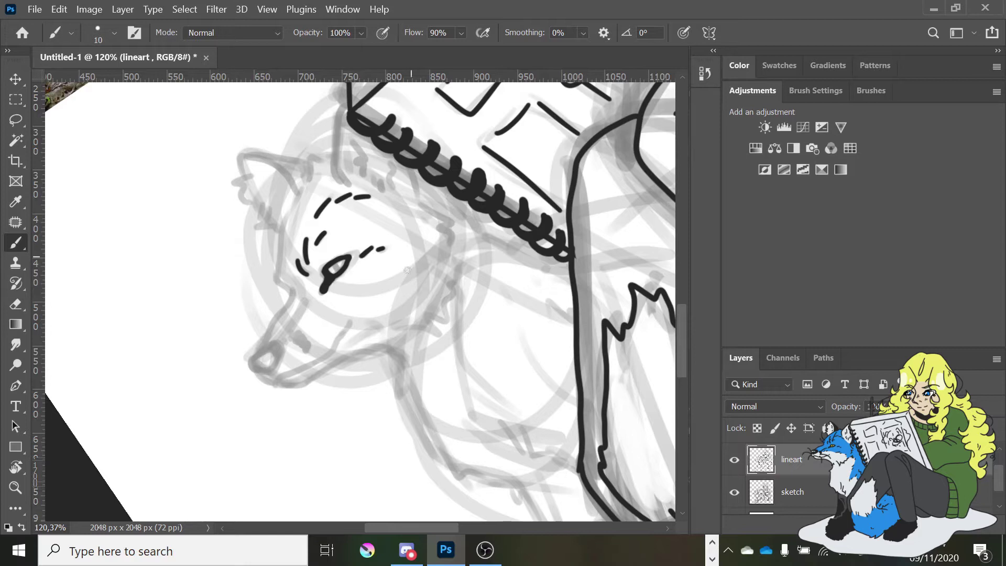
- Ink the fox's nose, the top of its muzzle and its forehead line
mouse_move(251, 360)
left_mouse_down()
mouse_move(269, 373)
mouse_move(256, 355)
mouse_move(291, 283)
left_mouse_up()
key("ctrl+z")
key("ctrl+z")
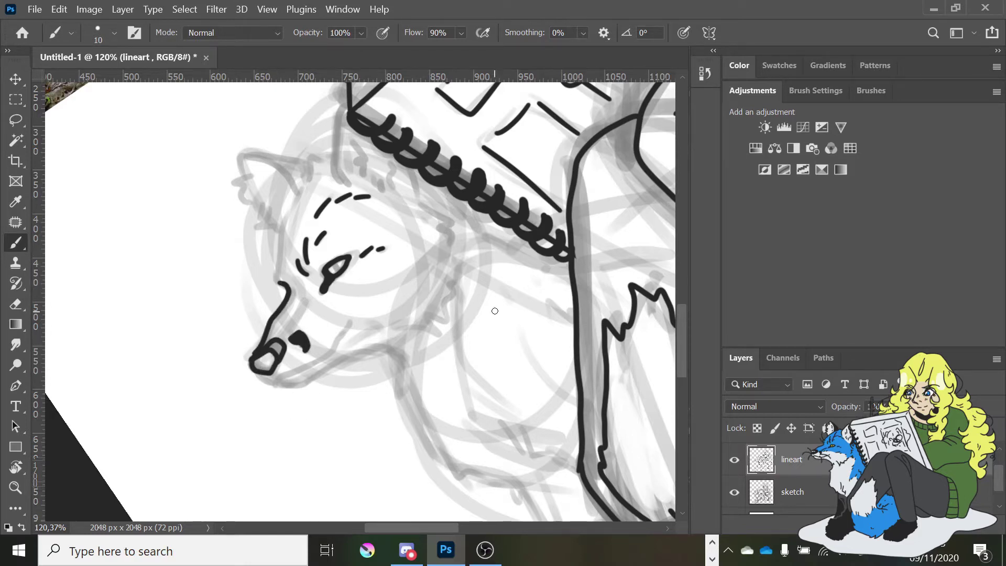
key("r")
left_click_drag(495, 310, 462, 272)
key("b")
mouse_move(313, 236)
left_mouse_down()
mouse_move(351, 197)
mouse_move(408, 176)
left_mouse_up()
- Ink the fox's ear with inner fur, the back of its head and jagged chest fur
mouse_move(345, 128)
left_mouse_down()
mouse_move(342, 175)
mouse_move(410, 162)
mouse_move(398, 148)
mouse_move(411, 175)
left_mouse_up()
left_click_drag(376, 142, 377, 176)
left_click_drag(425, 207, 476, 149)
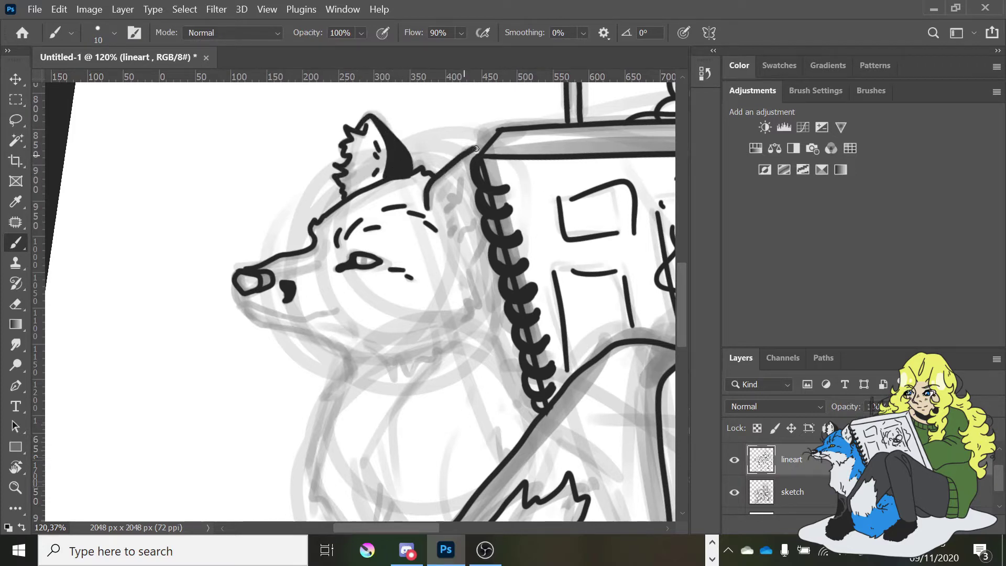
mouse_move(470, 265)
left_mouse_down()
mouse_move(472, 303)
mouse_move(447, 349)
mouse_move(481, 296)
mouse_move(465, 320)
left_mouse_up()
key("ctrl+z")
mouse_move(371, 353)
left_mouse_down()
mouse_move(399, 373)
mouse_move(451, 343)
left_mouse_up()
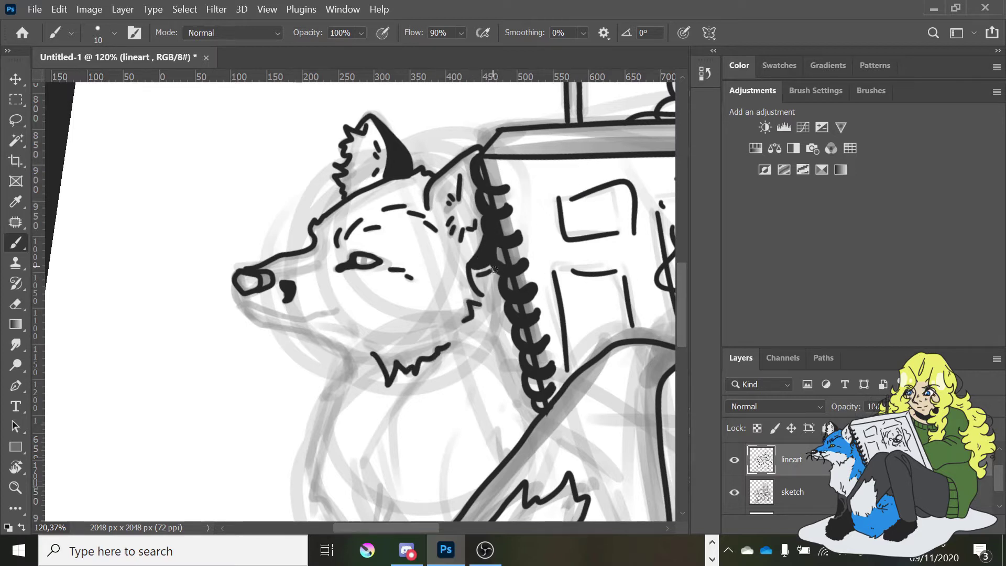
- Draw the fox's jaw and neck curves, undoing the jaw to redraw it longer
scroll(487, 278, "down", 2)
mouse_move(482, 283)
left_mouse_down()
mouse_move(493, 277)
mouse_move(474, 308)
left_mouse_up()
left_click_drag(483, 309, 486, 318)
mouse_move(234, 243)
left_mouse_down()
mouse_move(249, 261)
mouse_move(338, 264)
left_mouse_up()
mouse_move(242, 261)
left_mouse_down()
mouse_move(339, 307)
mouse_move(345, 320)
left_mouse_up()
key("ctrl+z")
scroll(393, 339, "down", 5)
scroll(382, 224, "up", 4)
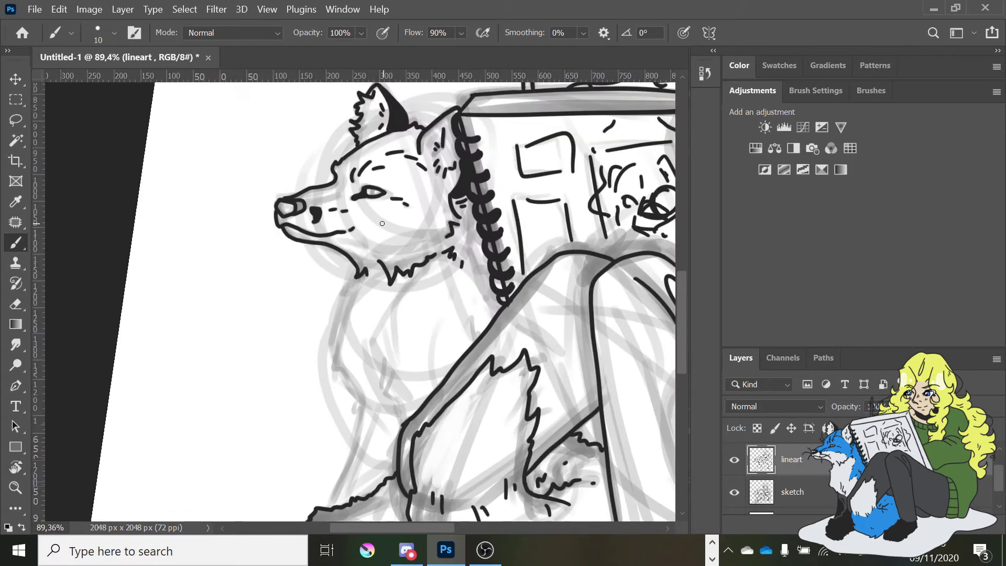
- Ink the fox's chest outline below the jaw with short fur strokes along its body
mouse_move(361, 277)
left_mouse_down()
mouse_move(335, 360)
mouse_move(375, 407)
left_mouse_up()
left_click_drag(383, 355, 388, 388)
left_click_drag(394, 373, 401, 412)
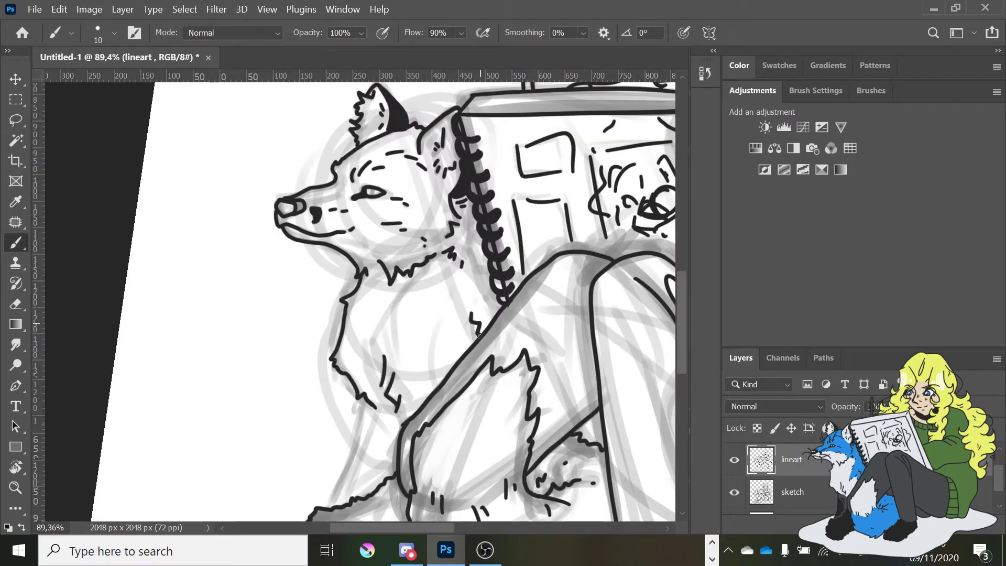
mouse_move(479, 336)
left_mouse_down()
mouse_move(455, 306)
mouse_move(444, 319)
left_mouse_up()
left_click_drag(448, 324, 440, 331)
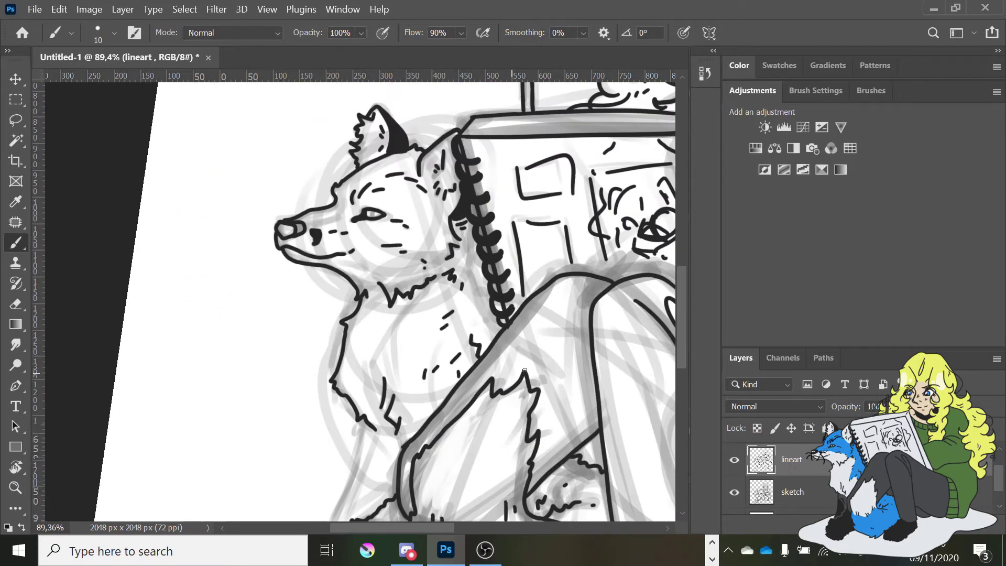
scroll(524, 370, "down", 3)
scroll(498, 333, "down", 6)
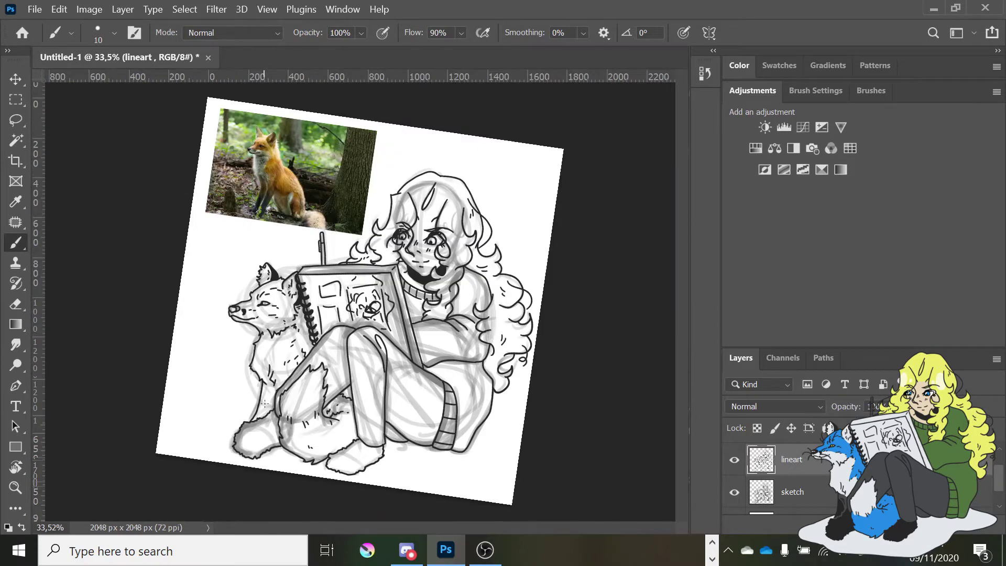
scroll(265, 403, "up", 5)
- Darken the gap beside the fox's leg and outline a wide ground shadow under the figures
mouse_move(348, 194)
left_mouse_down()
mouse_move(370, 273)
mouse_move(341, 210)
mouse_move(338, 307)
left_mouse_up()
scroll(267, 386, "down", 8)
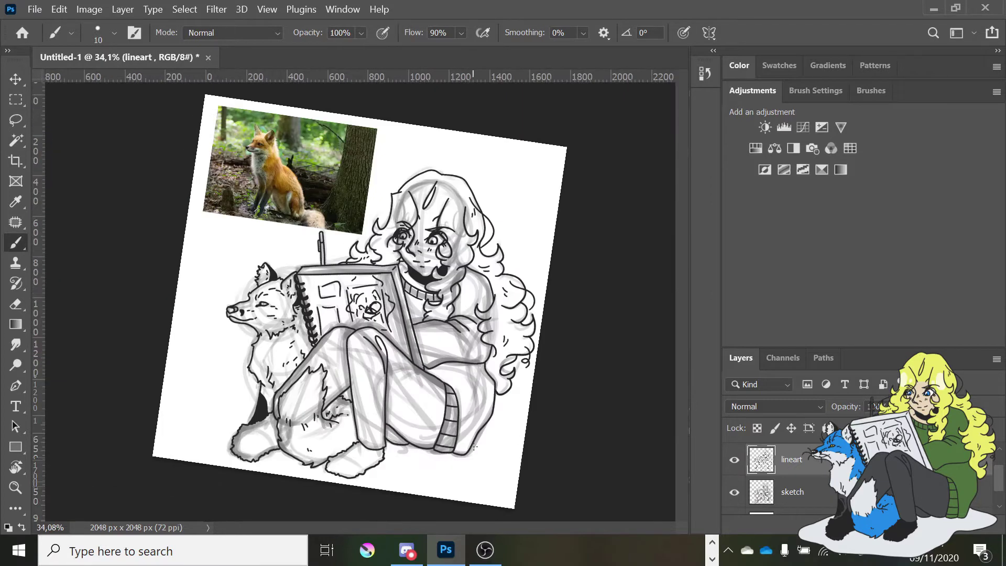
left_click_drag(492, 449, 420, 482)
key("ctrl+z")
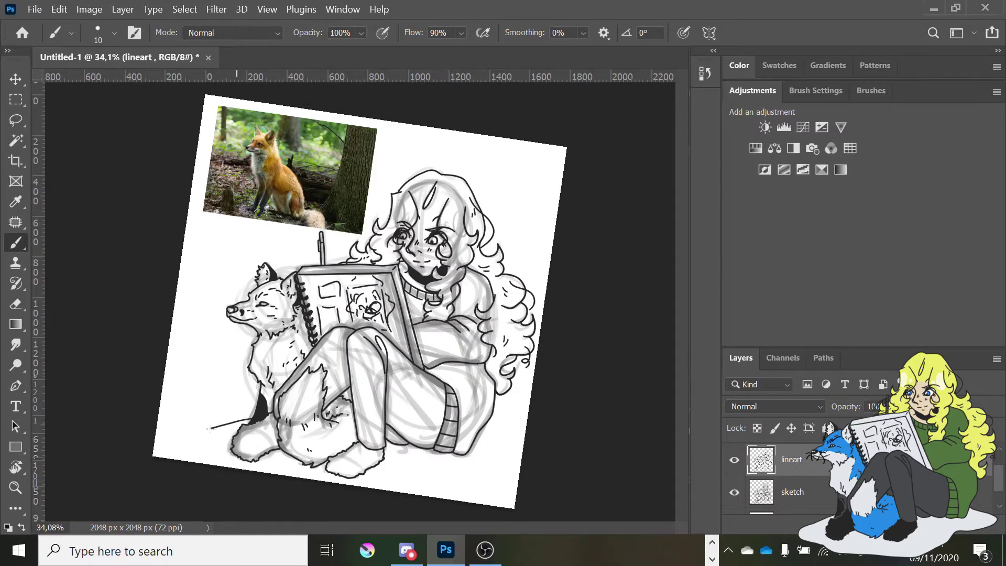
left_click_drag(243, 421, 226, 465)
left_click_drag(420, 492, 478, 439)
- Fill the shadow under the fox's paws solid black with a 23 px brush
scroll(238, 309, "up", 8)
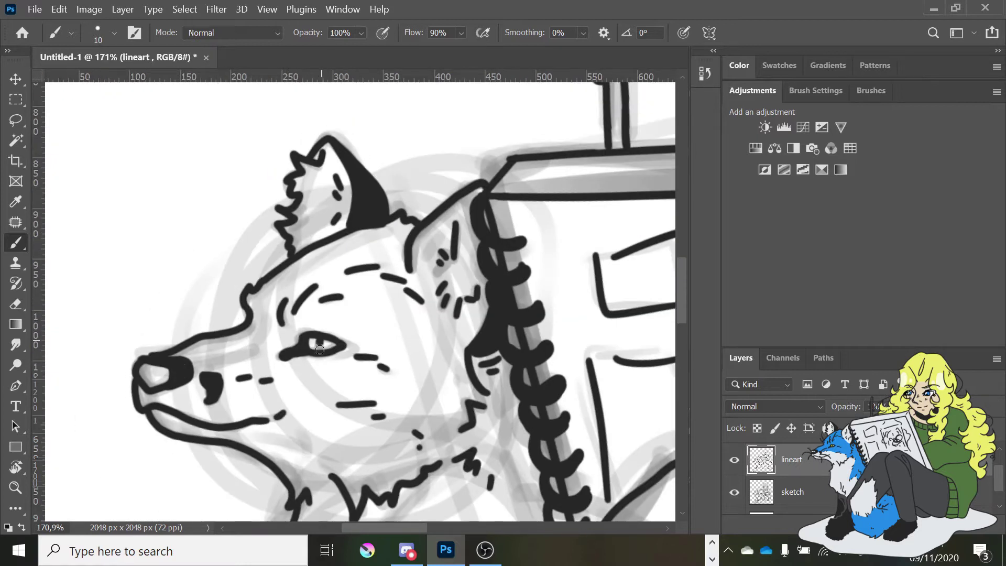
scroll(319, 349, "down", 8)
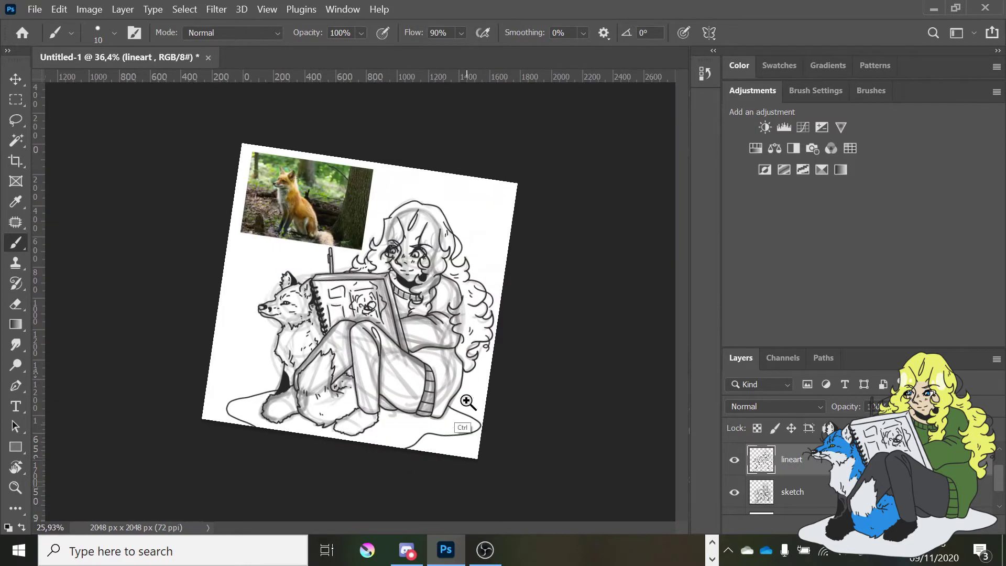
scroll(330, 435, "up", 5)
mouse_move(190, 288)
left_mouse_down()
mouse_move(102, 361)
mouse_move(113, 393)
mouse_move(155, 400)
mouse_move(209, 367)
mouse_move(199, 304)
mouse_move(157, 388)
mouse_move(145, 379)
mouse_move(178, 320)
mouse_move(168, 356)
left_mouse_up()
left_click(114, 32)
left_click(91, 84)
mouse_move(408, 361)
left_mouse_down()
mouse_move(367, 390)
mouse_move(350, 430)
mouse_move(422, 434)
mouse_move(469, 380)
mouse_move(414, 367)
mouse_move(416, 379)
mouse_move(367, 414)
mouse_move(388, 408)
left_mouse_up()
- Set the brush back to 10 px and zoom out to view the whole drawing
key("e")
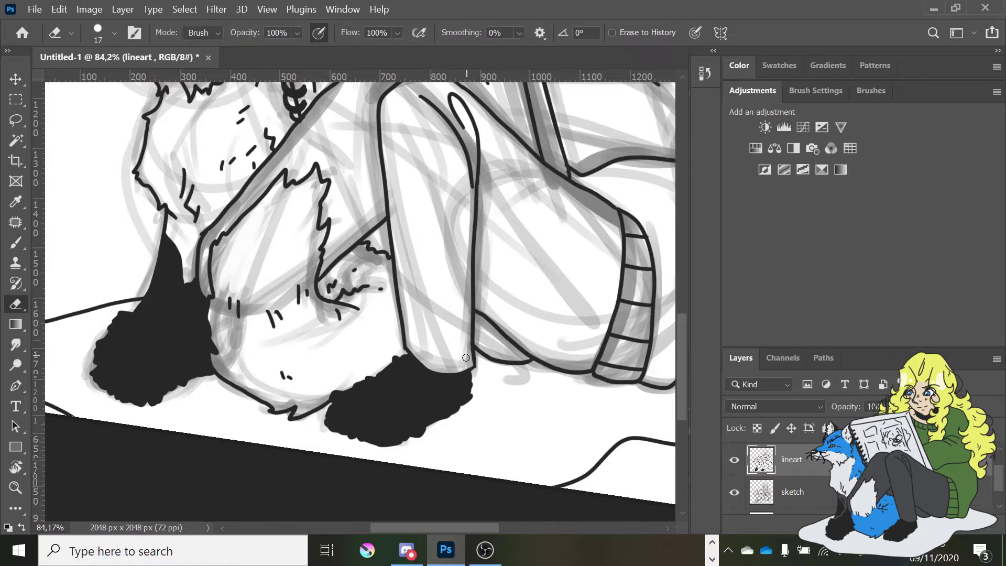
key("b")
left_click(114, 32)
left_click_drag(144, 64, 137, 62)
key("Return")
scroll(304, 352, "down", 5)
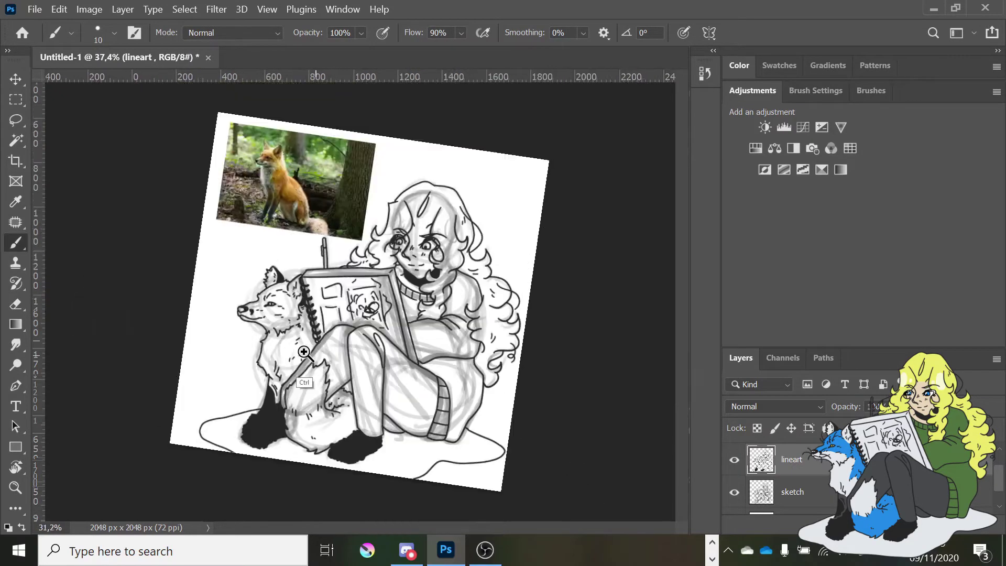
- Hide the sketch layer and the fox reference photo (Layer 2)
scroll(304, 353, "down", 1)
left_click(734, 492)
left_click(734, 492)
left_click(735, 492)
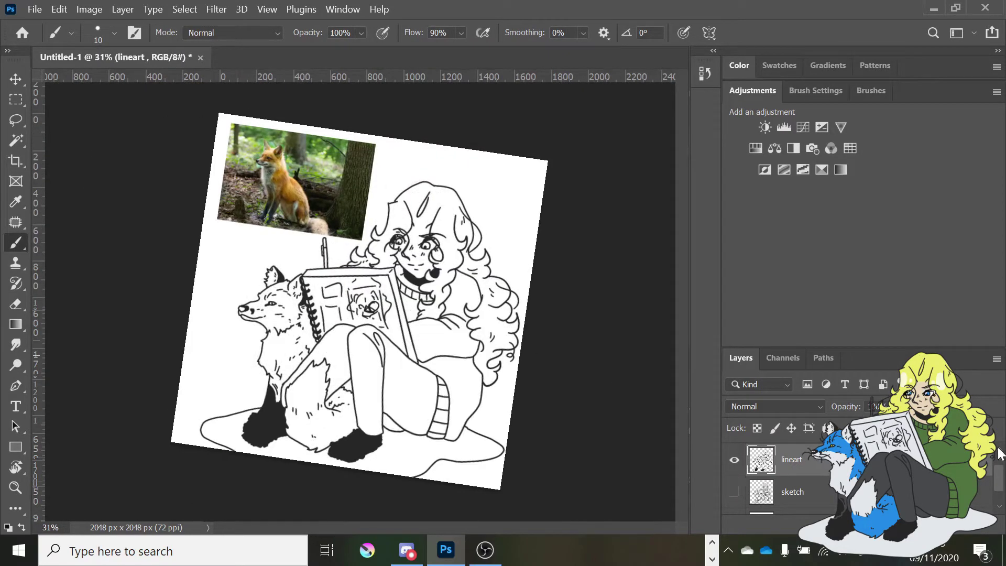
scroll(1000, 454, "up", 1)
left_click(734, 457)
- Rotate the canvas upside down, ink a connecting lineart stroke, then reset the view upright
left_click(16, 79)
mouse_move(413, 363)
left_mouse_down()
mouse_move(381, 310)
mouse_move(411, 362)
left_mouse_up()
key("r")
left_click_drag(573, 359, 146, 353)
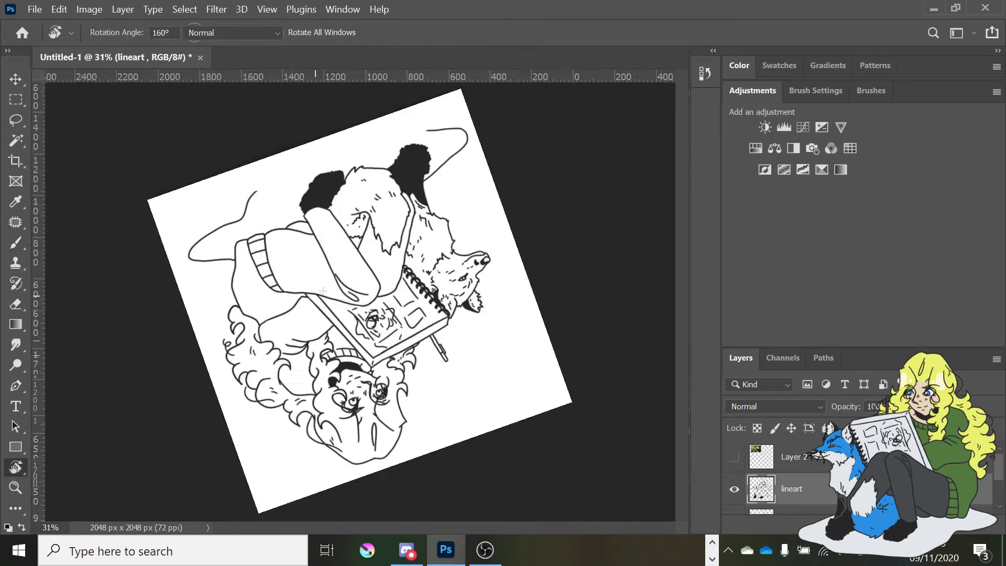
key("b")
scroll(168, 231, "up", 2)
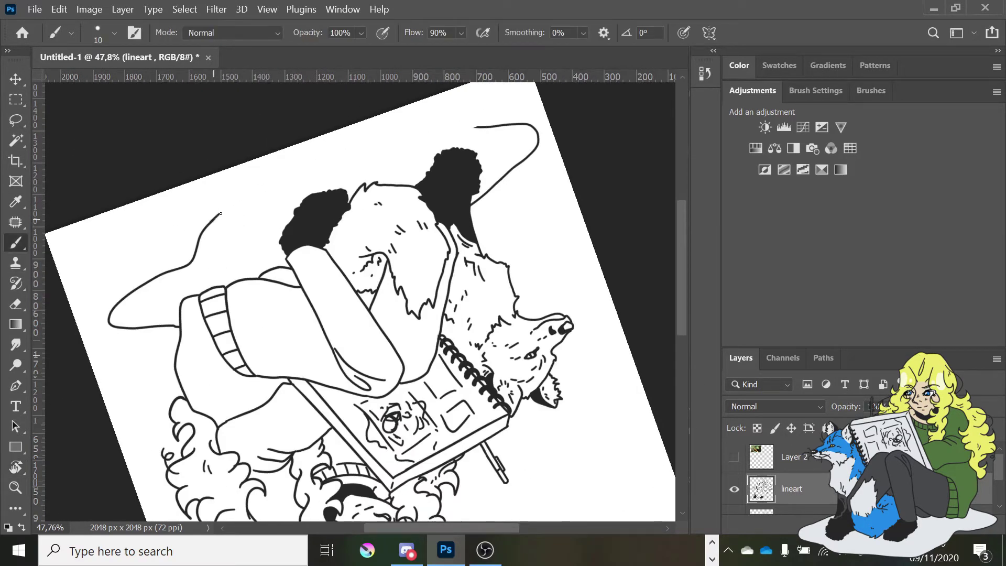
left_click_drag(221, 214, 474, 125)
key("r")
key("Escape")
- Zoom in on the fox's feet and erase a gap between its dark leg and paw
key("b")
scroll(162, 423, "up", 3)
key("e")
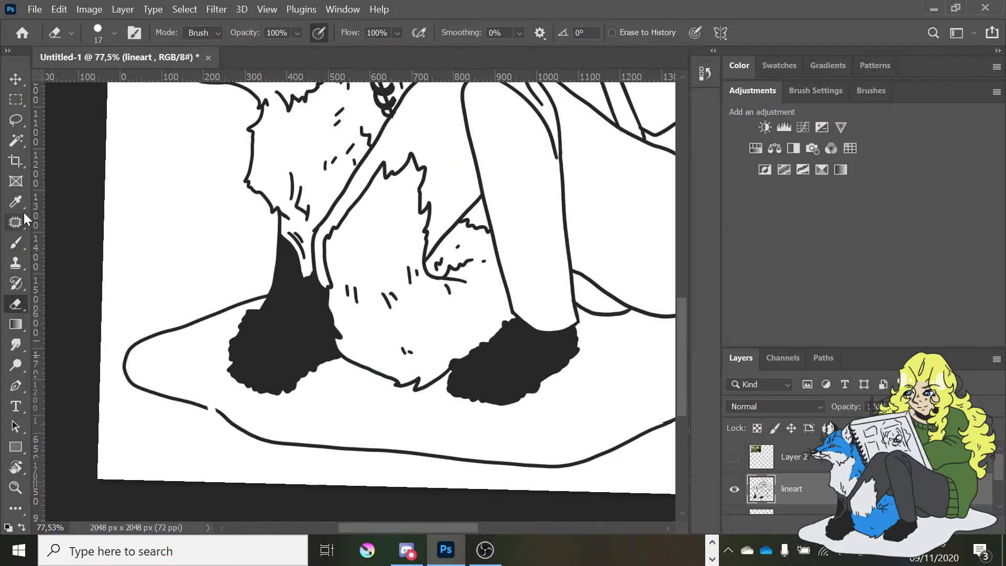
key("b")
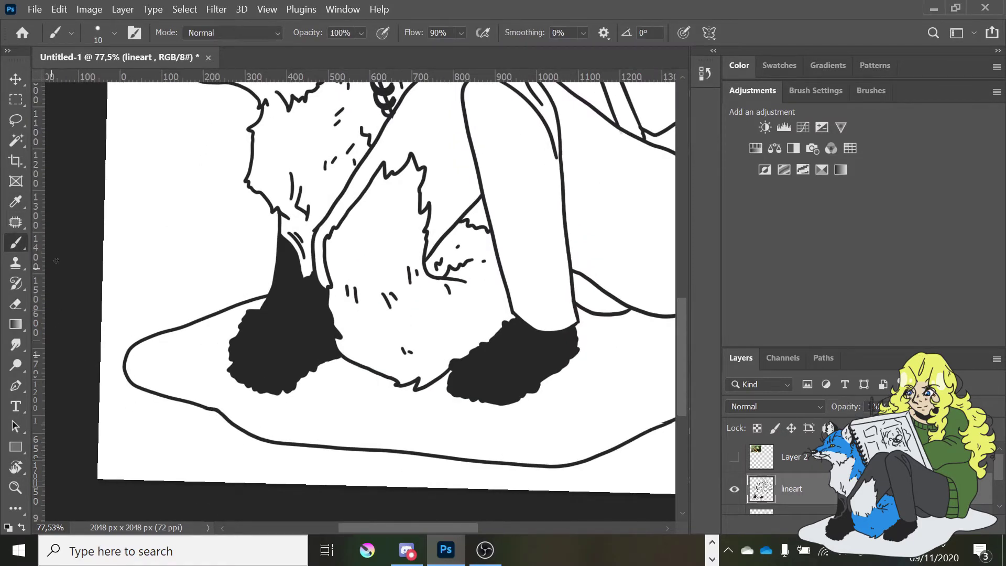
scroll(245, 294, "down", 4)
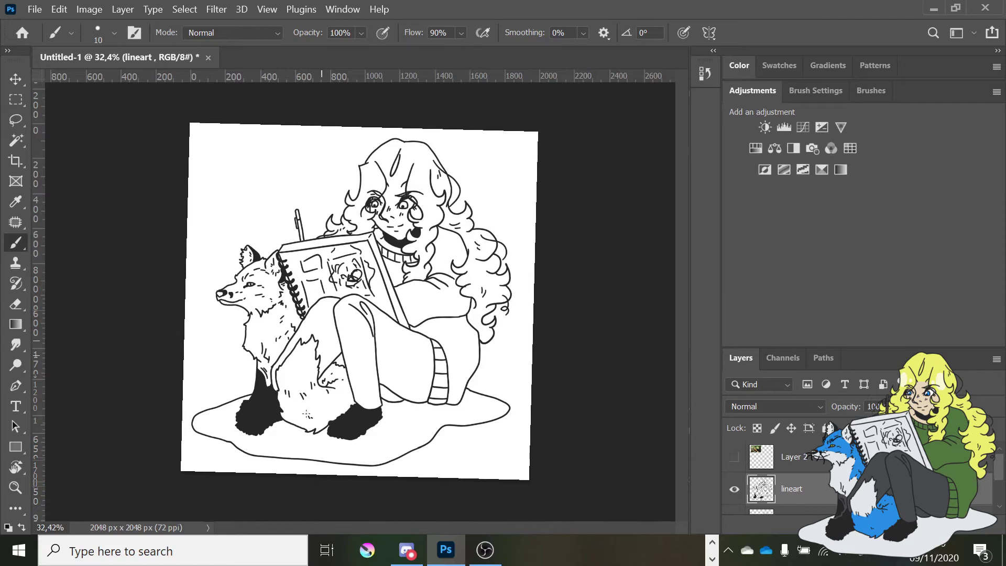
scroll(246, 423, "up", 4)
key("e")
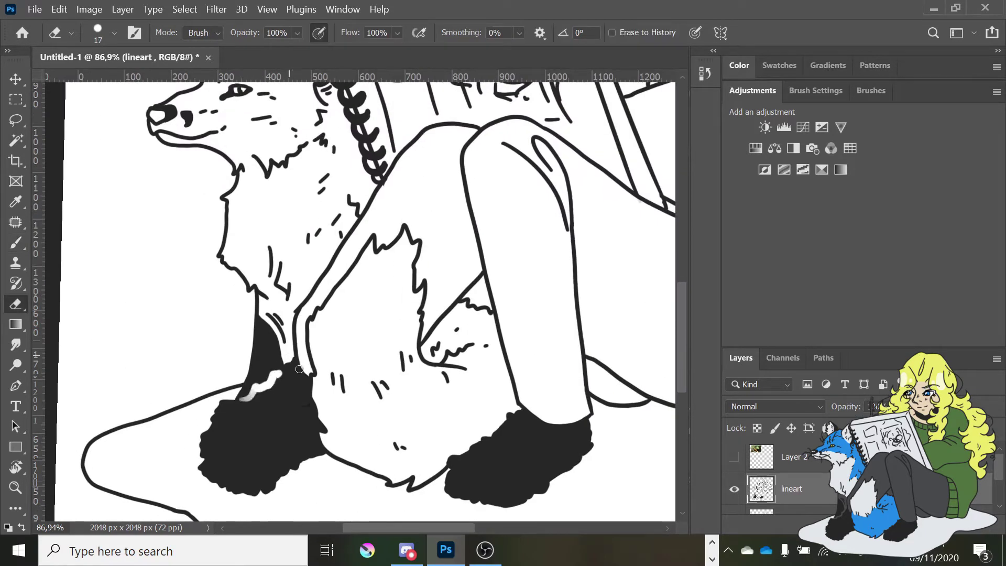
key("b")
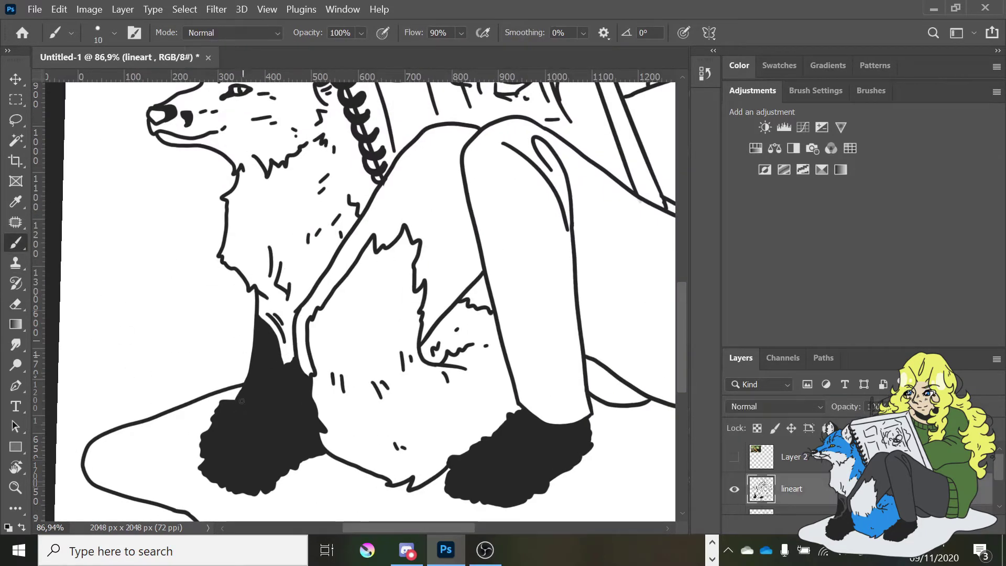
left_click_drag(235, 401, 288, 365)
- Review the whole drawing and undo the stray hair curl strokes
scroll(482, 325, "down", 2)
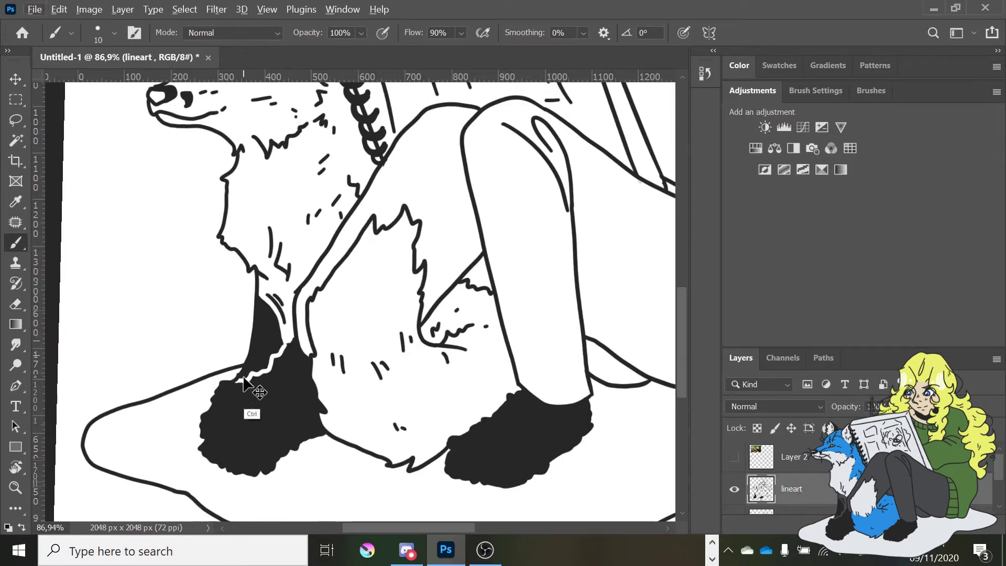
scroll(304, 481, "down", 3)
key("alt+e")
key("Escape")
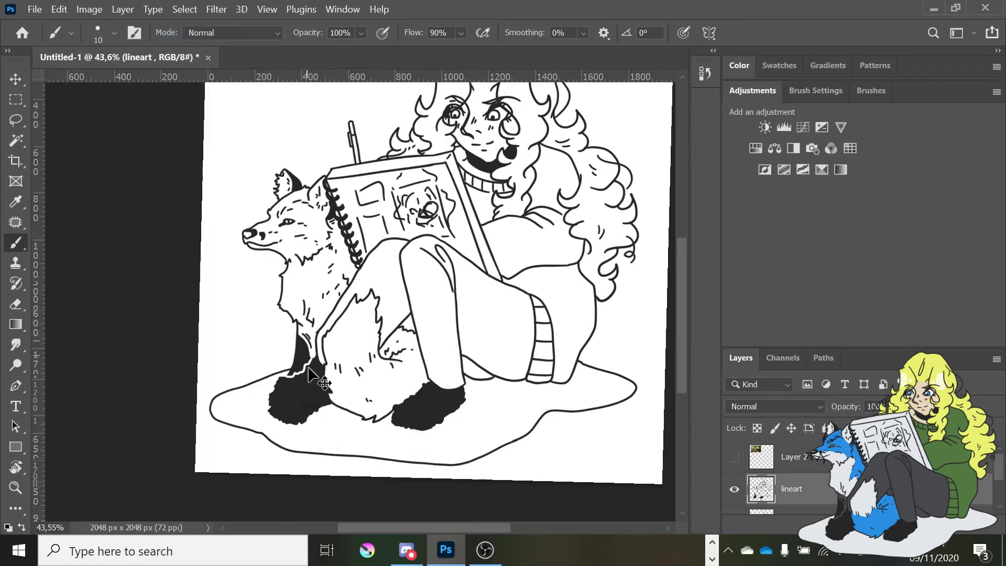
scroll(313, 352, "up", 5)
key("alt+bracketleft")
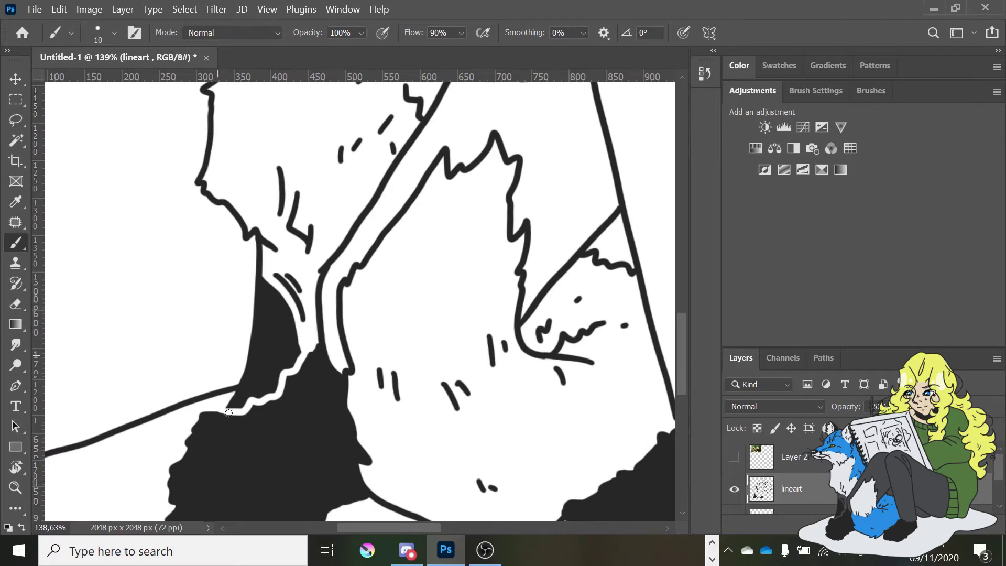
scroll(523, 366, "down", 4)
scroll(193, 294, "up", 5)
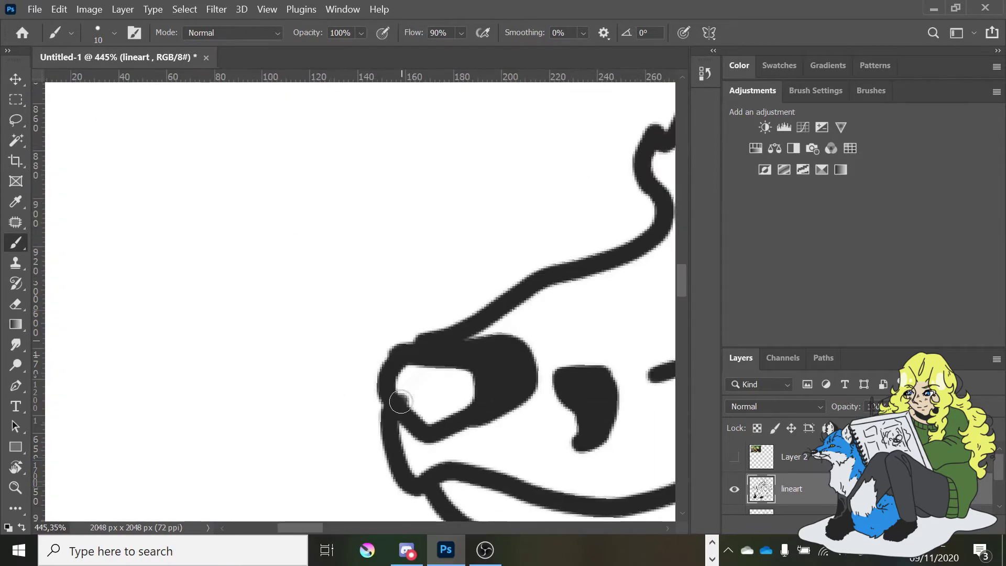
scroll(318, 414, "down", 3)
scroll(318, 414, "down", 2)
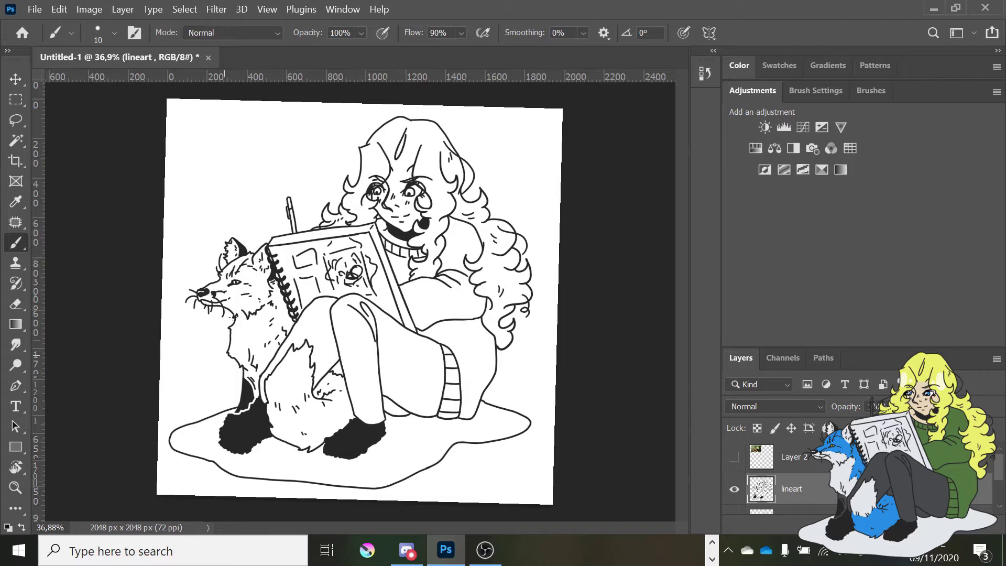
key("ctrl+z")
key("ctrl+z")
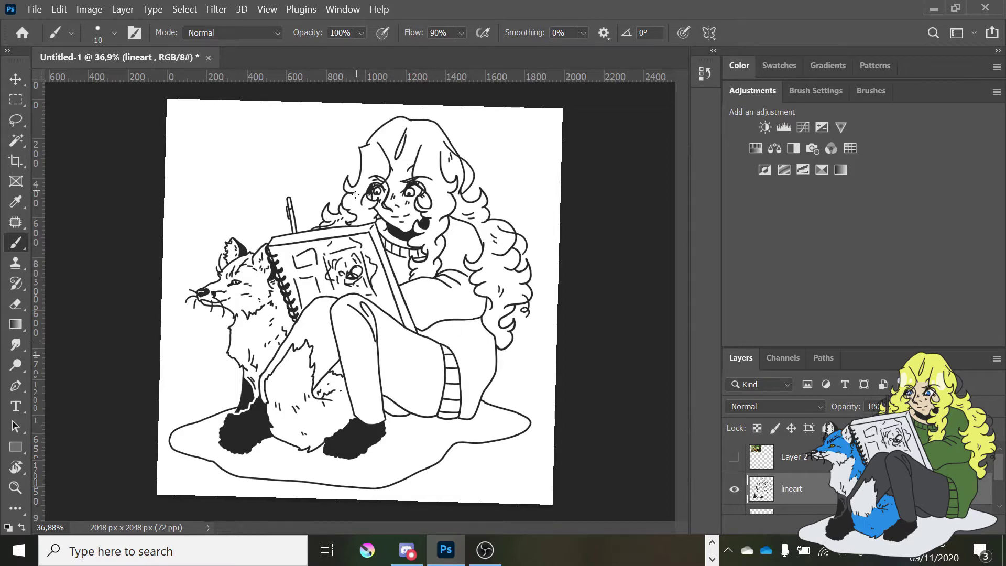
key("ctrl+z")
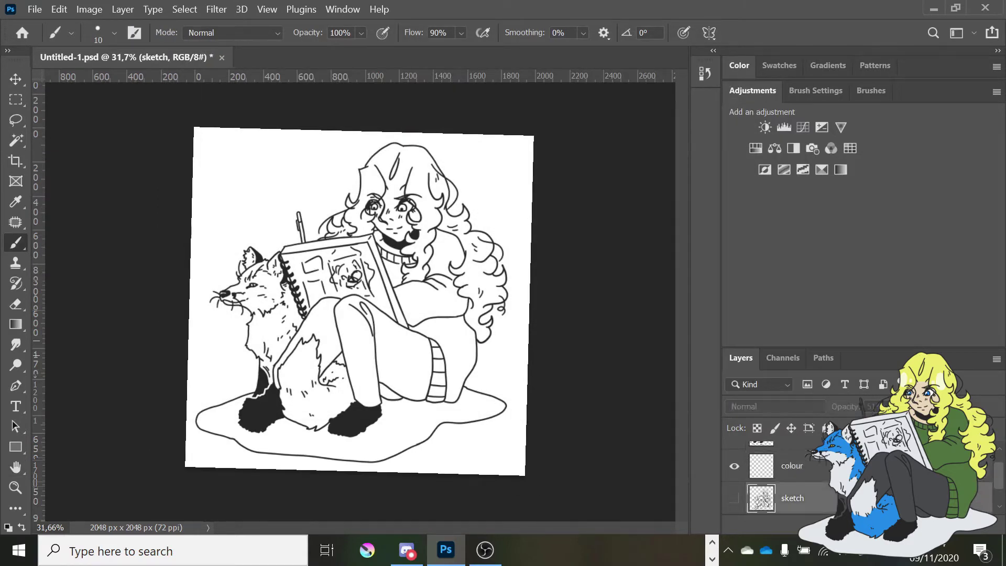
- On the colour layer, pick a bright blue and paint both of the girl's eyes
left_click(792, 465)
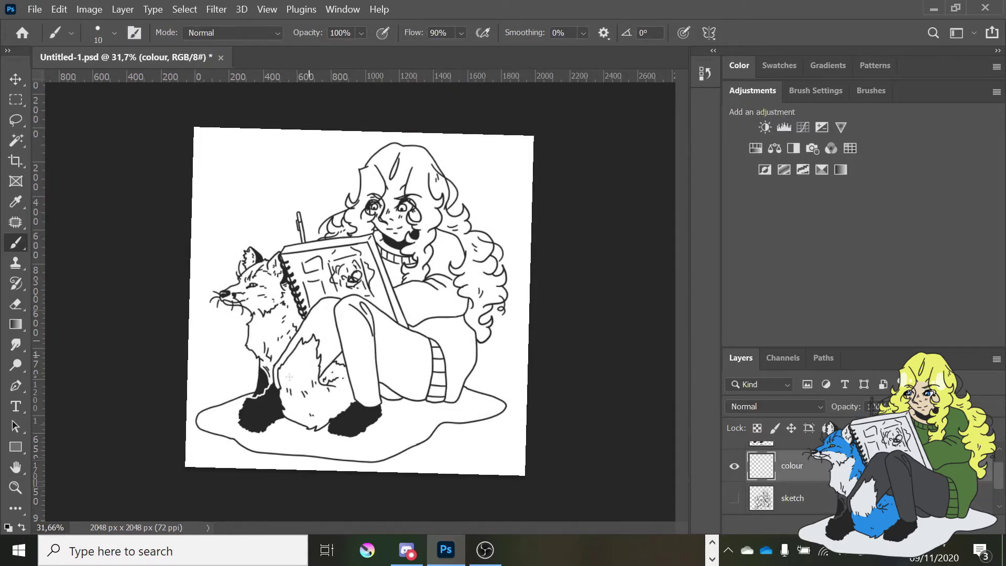
left_click(739, 65)
left_click(986, 142)
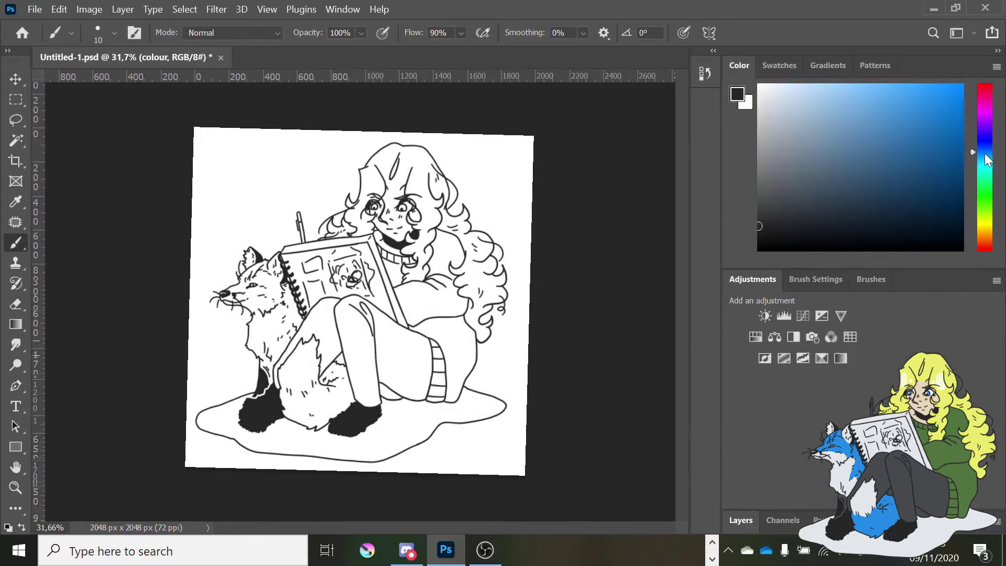
left_click(935, 97)
scroll(449, 117, "up", 5)
left_click(258, 269)
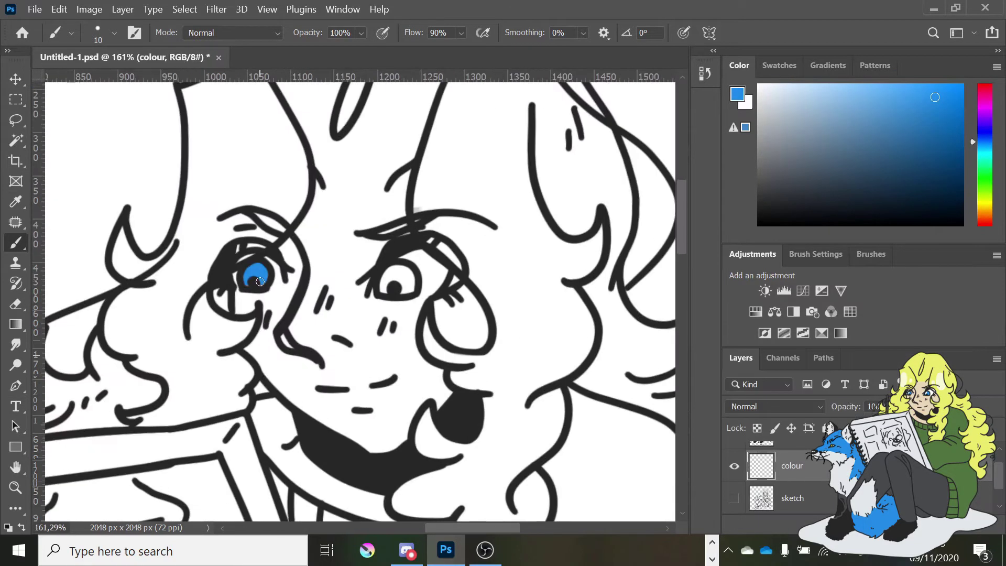
left_click(393, 269)
- Trace blue marking lines along the fox's mouth and down its neck
scroll(437, 383, "down", 2)
scroll(437, 383, "down", 3)
left_click_drag(198, 361, 283, 366)
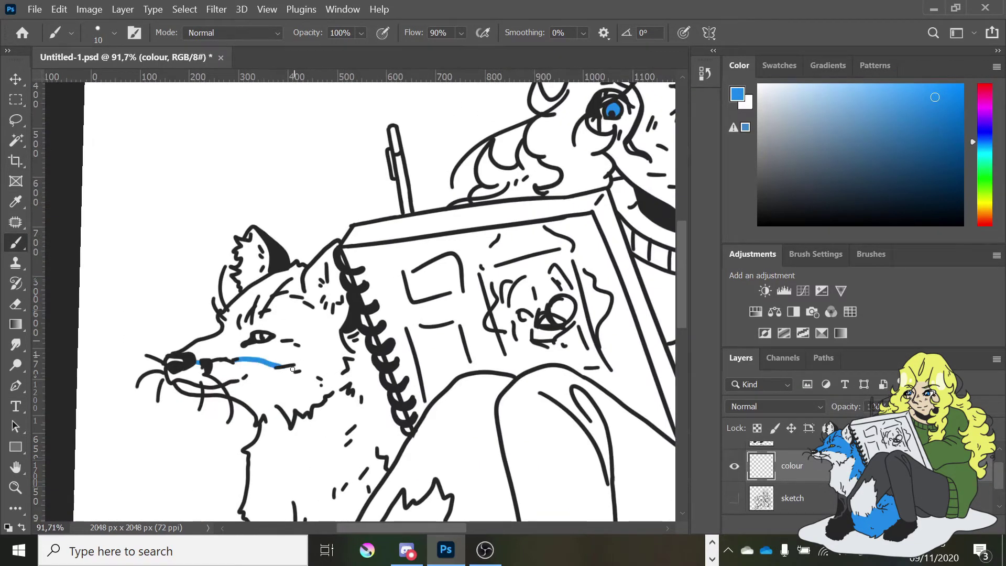
scroll(334, 213, "down", 5)
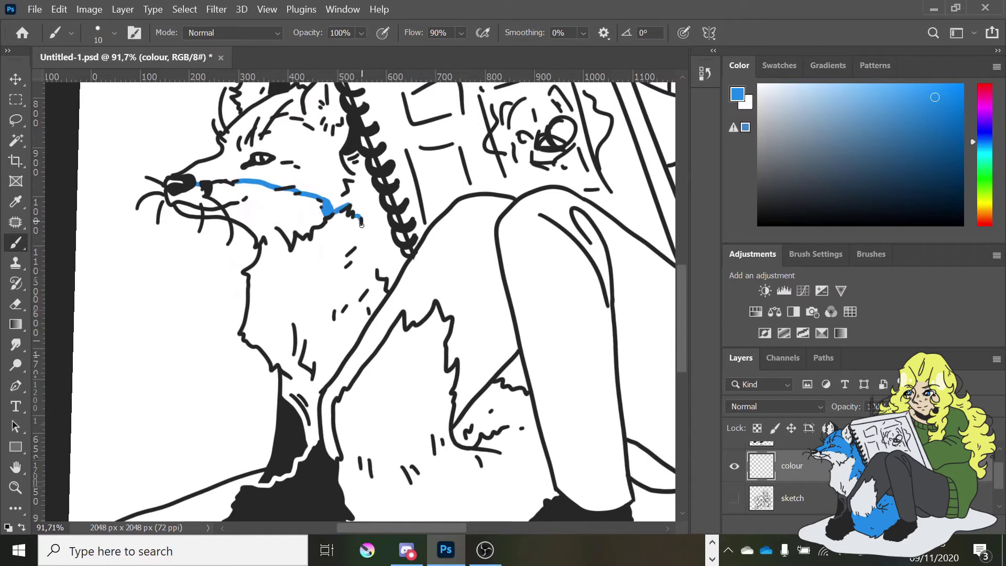
left_click_drag(349, 264, 367, 298)
scroll(413, 351, "up", 2)
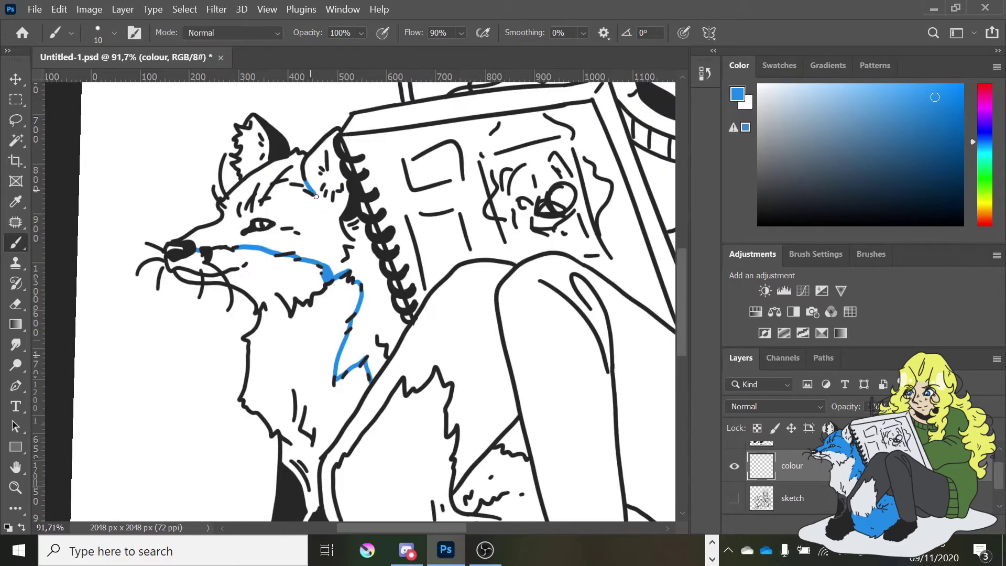
- Magic Wand the fox's white interior on the lineart layer, then return to the colour layer
key("w")
key("alt+bracketright")
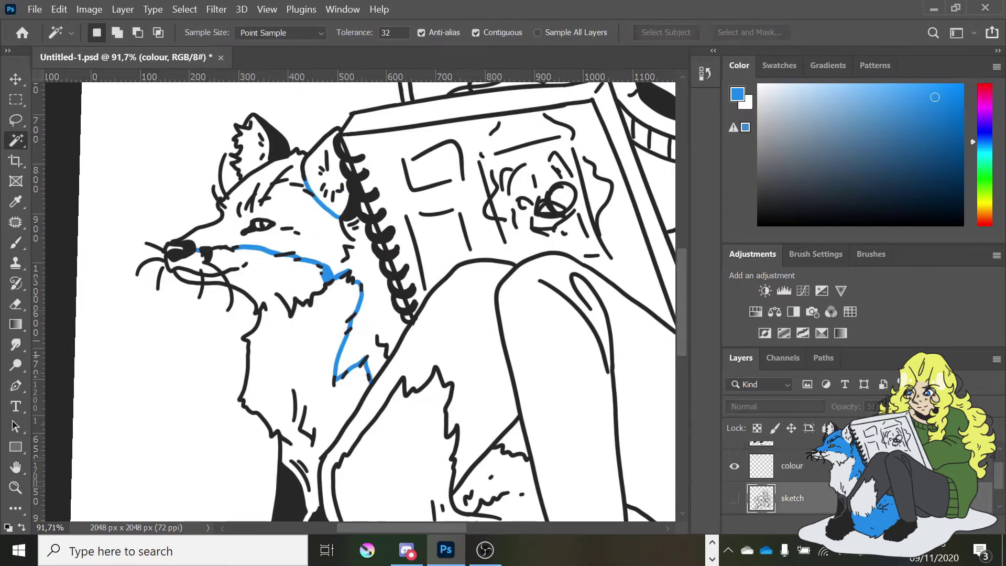
left_click(345, 351)
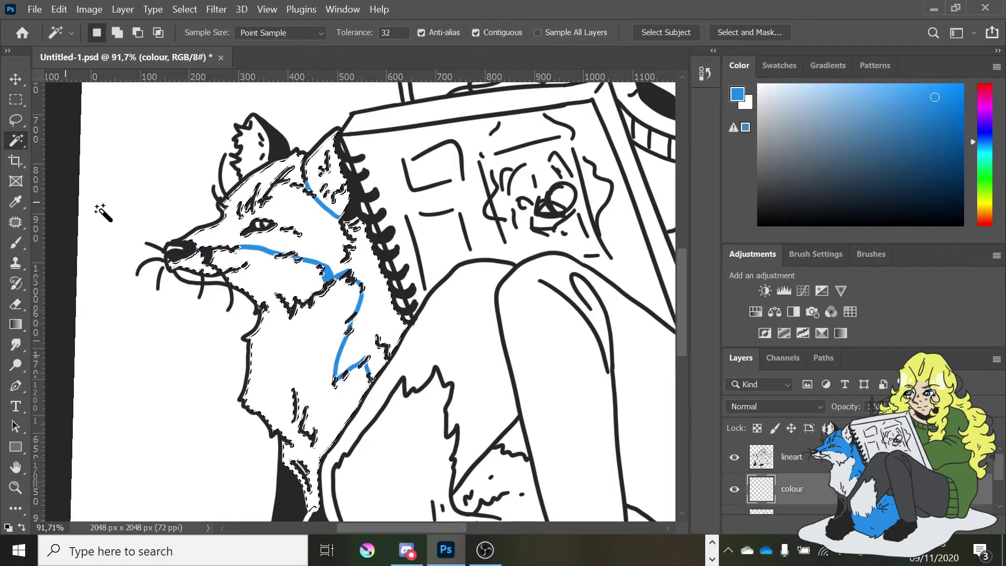
key("b")
key("alt+bracketleft")
- Expand the fox selection slightly through Select > Modify > Expand
left_click(184, 9)
mouse_move(220, 232)
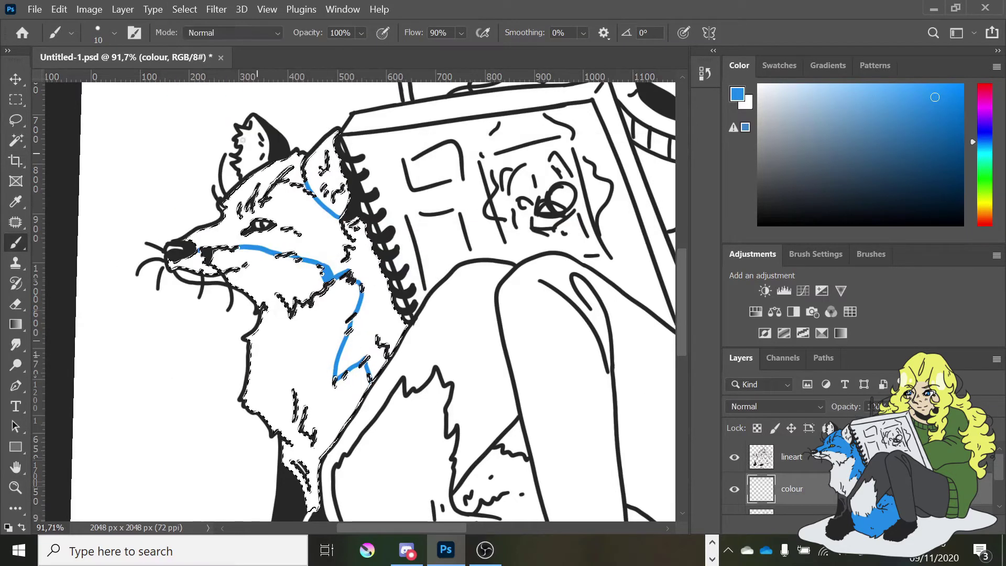
key("Escape")
left_click(184, 9)
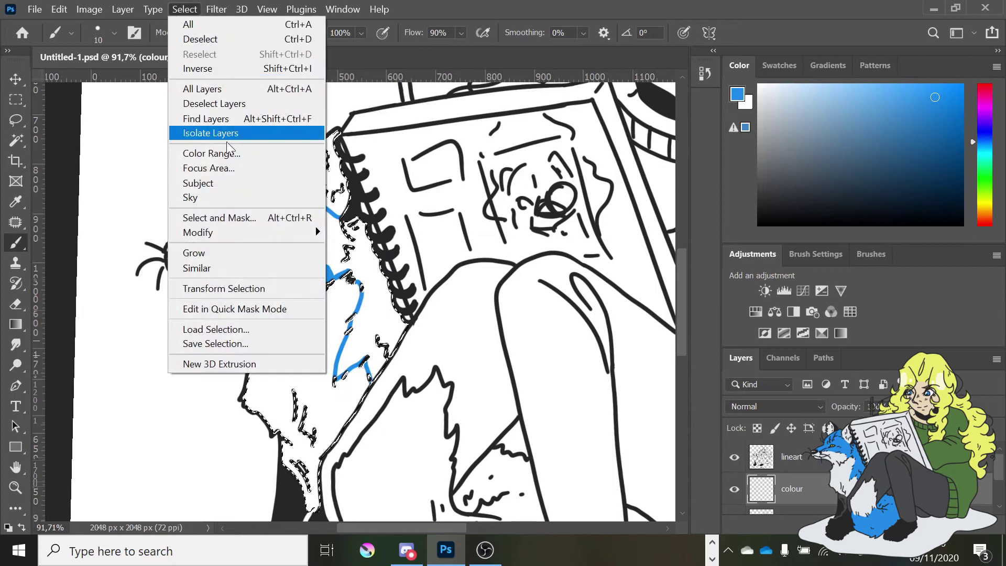
left_click(215, 252)
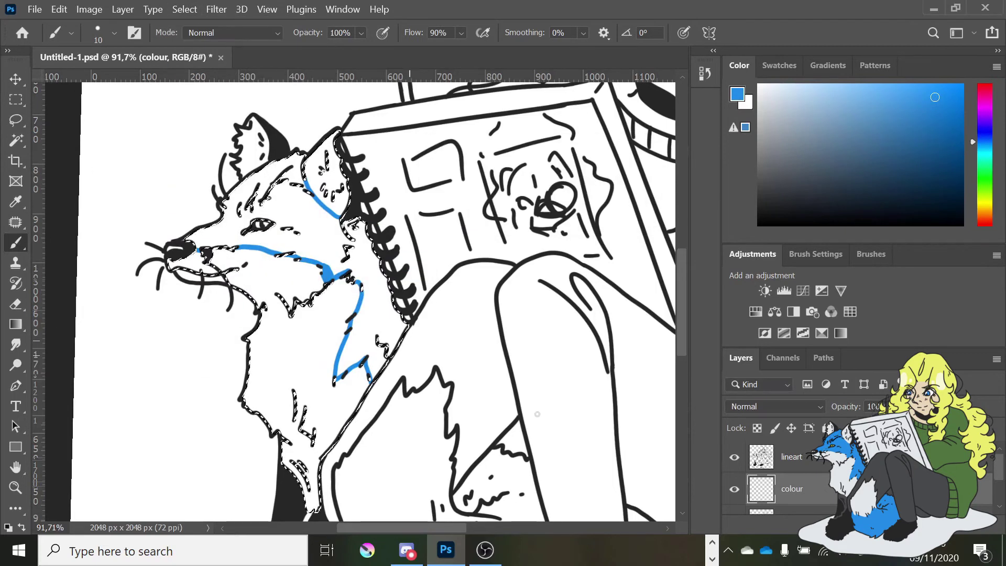
- With a larger brush, fill the fox's muzzle, forehead, neck and chest blue, then deselect
left_click(114, 32)
left_click_drag(49, 83, 53, 83)
key("Return")
mouse_move(264, 180)
left_mouse_down()
mouse_move(226, 236)
mouse_move(302, 173)
mouse_move(241, 236)
mouse_move(328, 252)
mouse_move(329, 228)
mouse_move(367, 272)
mouse_move(373, 341)
left_mouse_up()
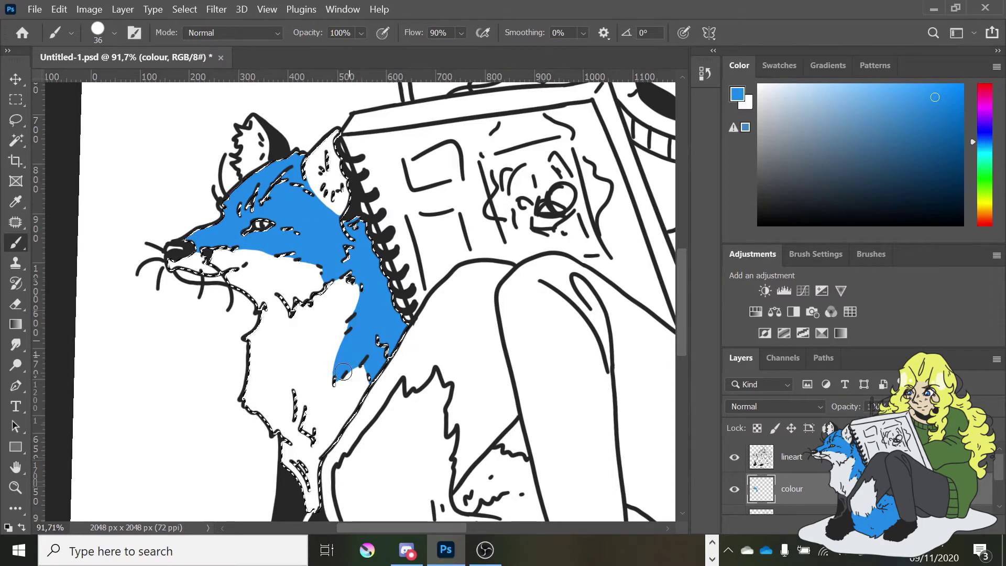
left_click(217, 9)
key("Escape")
key("ctrl+d")
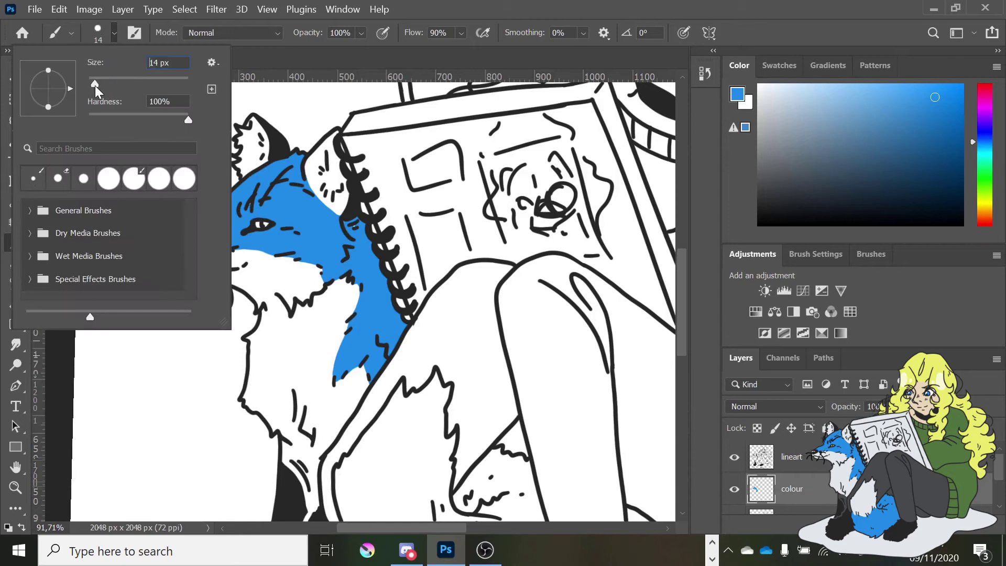
- Fill blue below the fox's haunch and across its paw using 17 px, then 47 px brushes
left_click_drag(95, 92, 97, 92)
left_click(228, 206)
scroll(685, 331, "down", 5)
left_click_drag(340, 305, 351, 320)
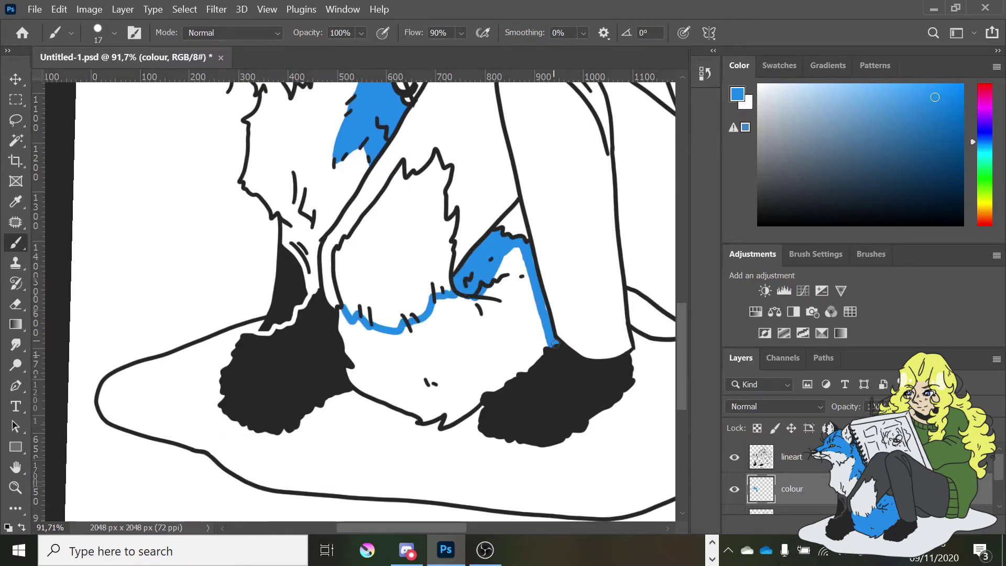
left_click_drag(342, 330, 357, 364)
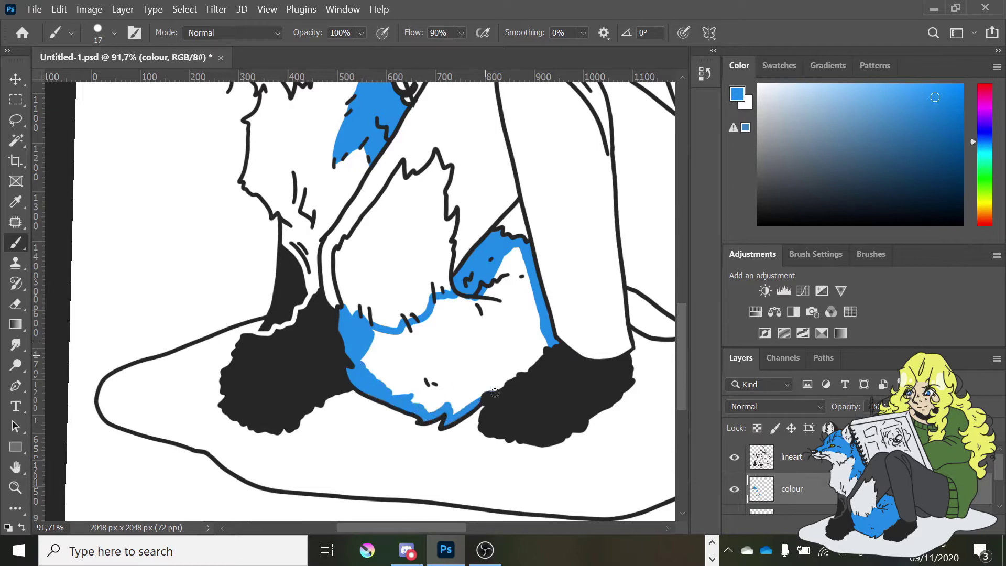
left_click_drag(455, 391, 388, 367)
left_click(115, 32)
left_click_drag(97, 92, 104, 91)
mouse_move(472, 367)
left_mouse_down()
mouse_move(524, 294)
mouse_move(399, 367)
mouse_move(858, 144)
left_mouse_up()
- Switch to white at 32 then 17 px for the girl's eye highlights, hiding the Background layer
key("ctrl+0")
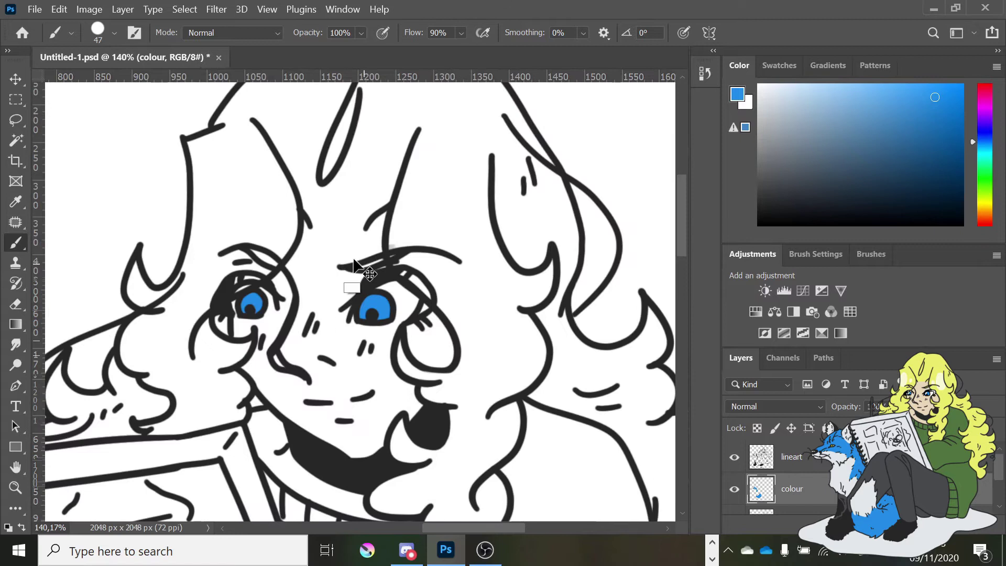
left_click(759, 85)
left_click(114, 32)
key("bracketleft")
key("bracketleft")
key("bracketleft")
key("Return")
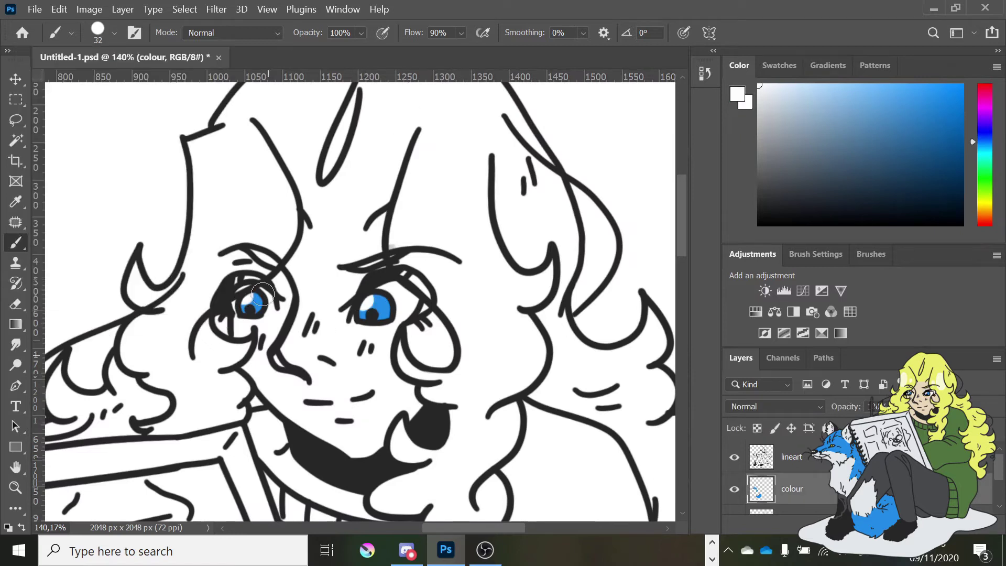
scroll(786, 472, "down", 2)
left_click(735, 497)
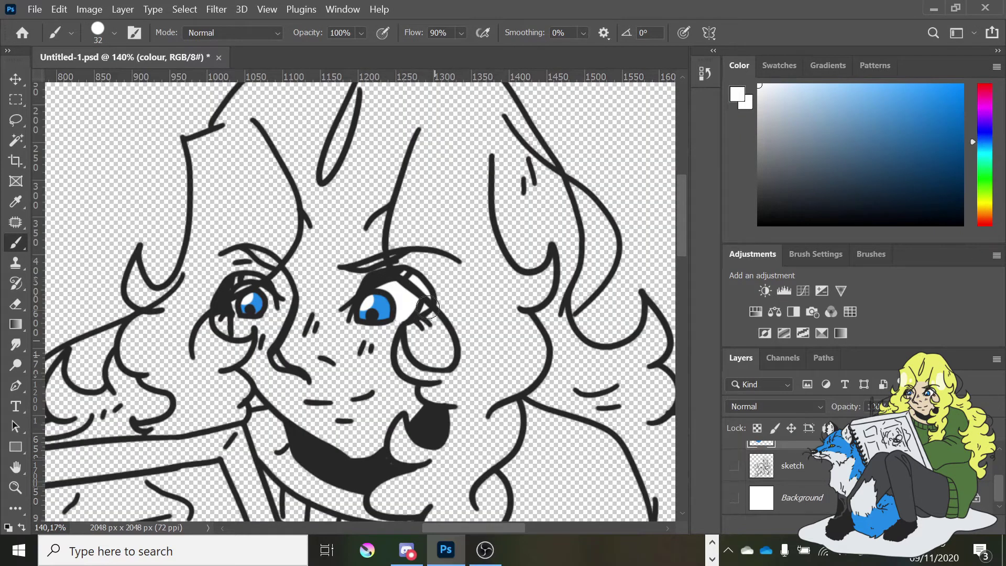
left_click(114, 32)
key("bracketleft")
key("bracketleft")
key("bracketleft")
key("Return")
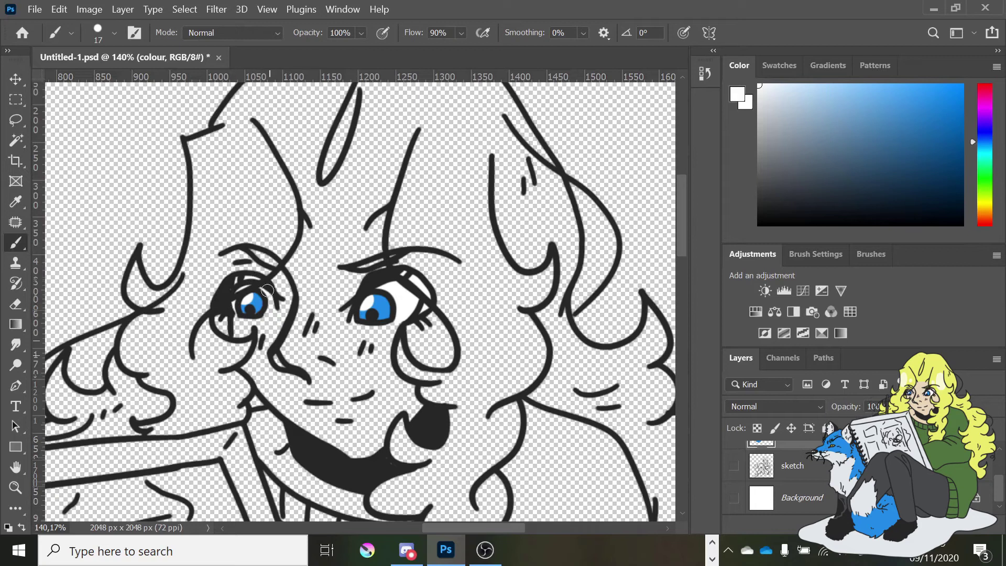
key("ctrl+0")
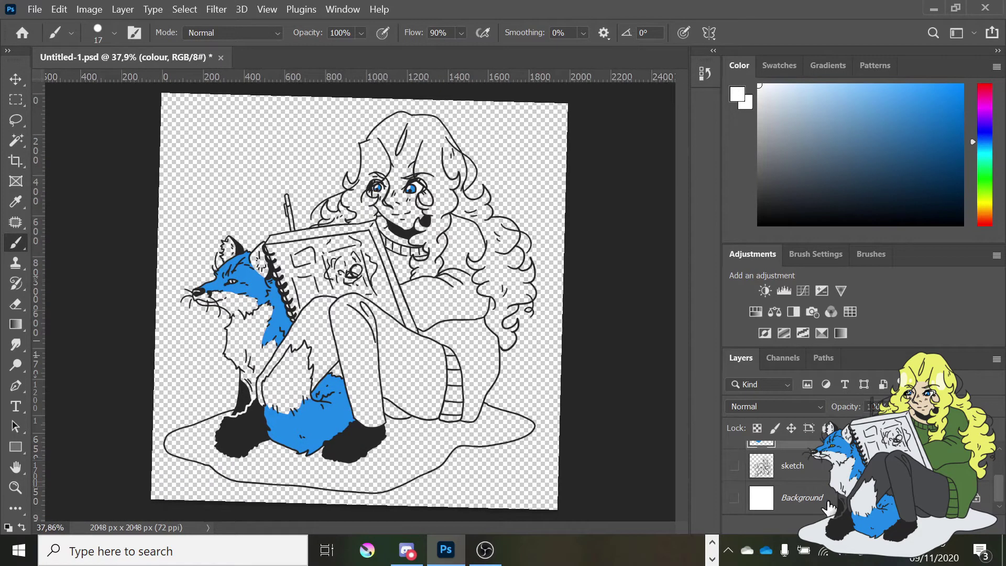
- Show the Background layer again and pick yellow to colour the fox's eye
left_click(734, 498)
scroll(73, 403, "up", 5)
left_click_drag(974, 142, 973, 200)
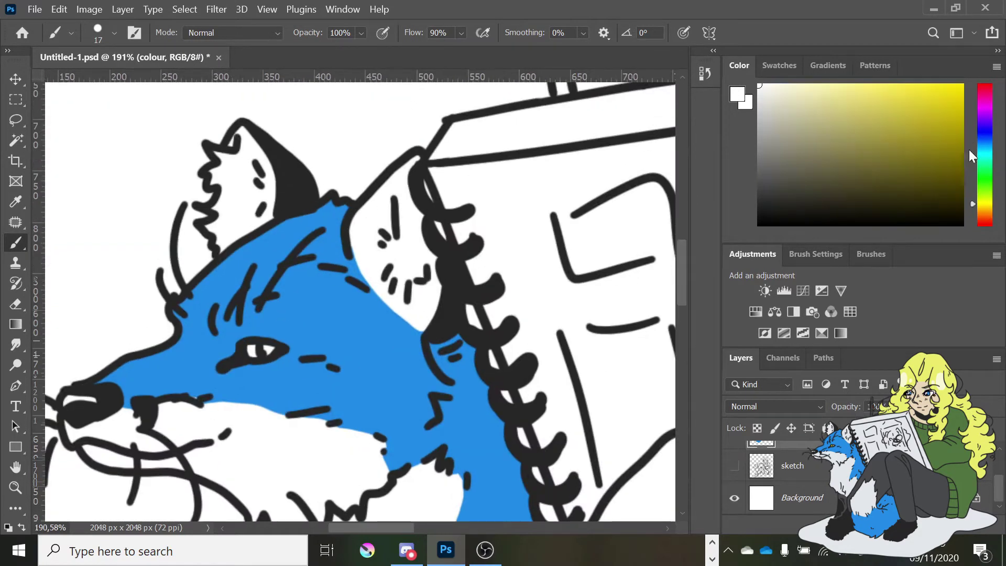
left_click(947, 105)
left_click(254, 350)
key("ctrl+z")
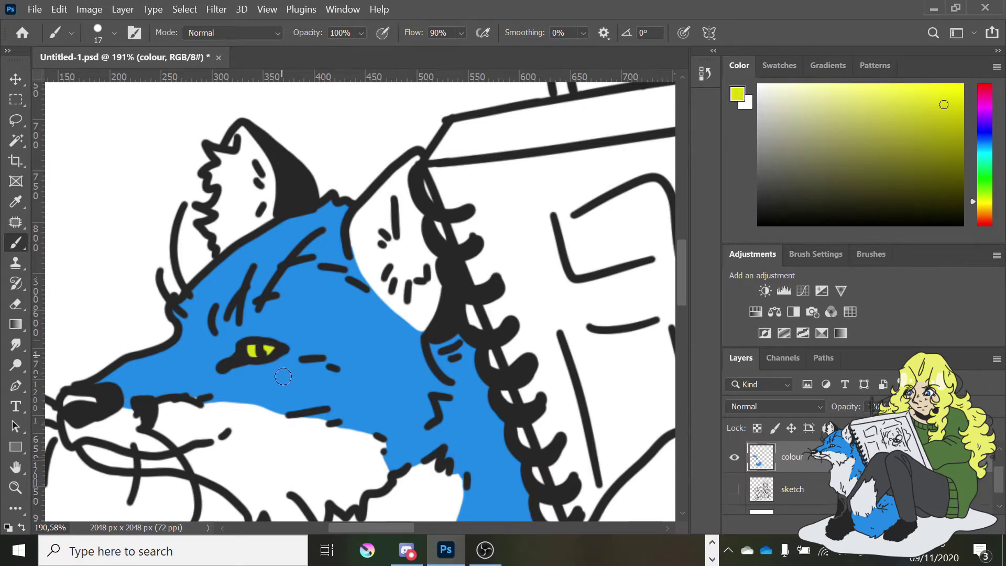
- Set a 14 px brush and fill the gap on the fox's hind leg black
left_click(78, 405, "alt")
left_click(114, 33)
key("bracketleft")
key("Return")
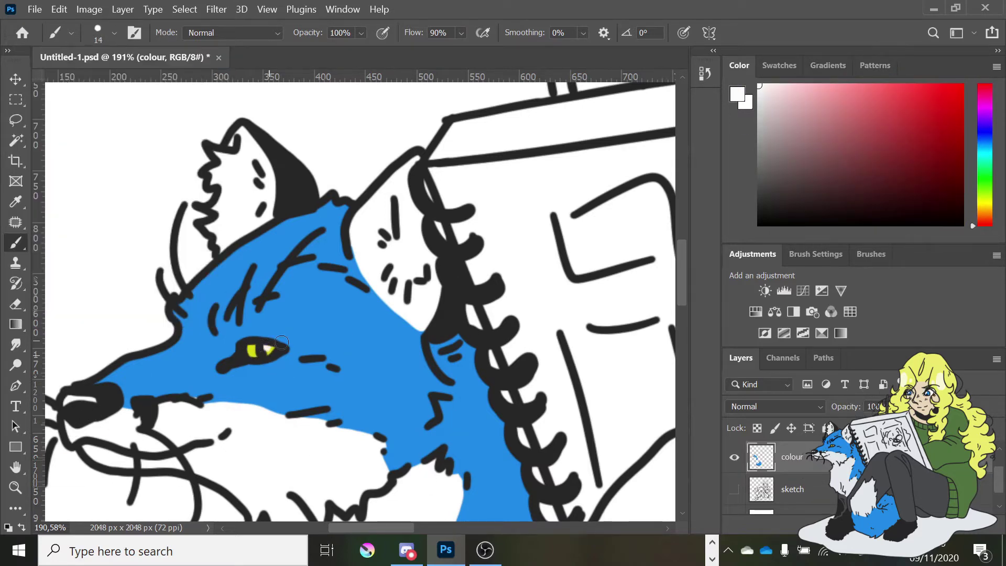
scroll(610, 309, "down", 2)
left_click_drag(610, 310, 321, 330)
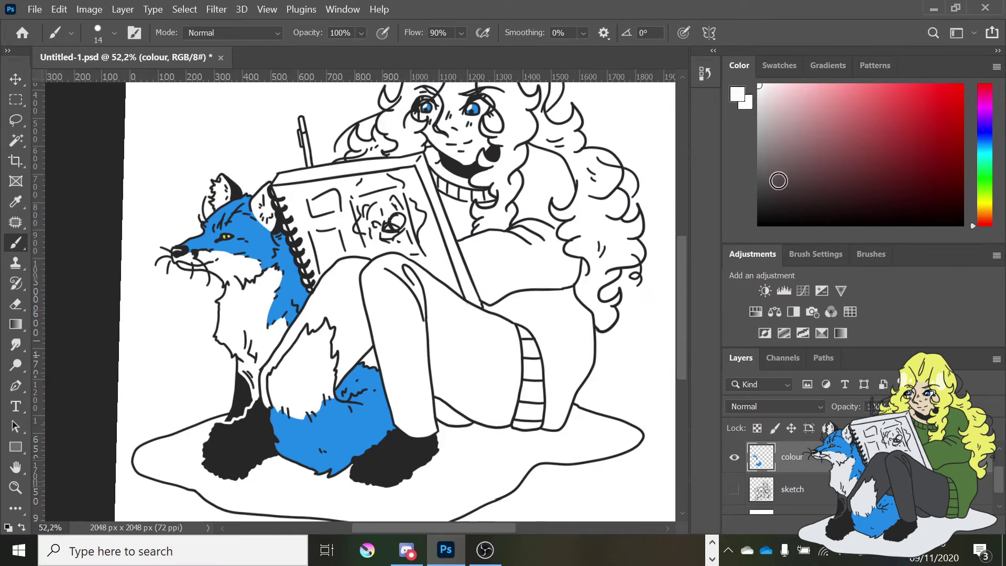
left_click_drag(233, 403, 245, 422)
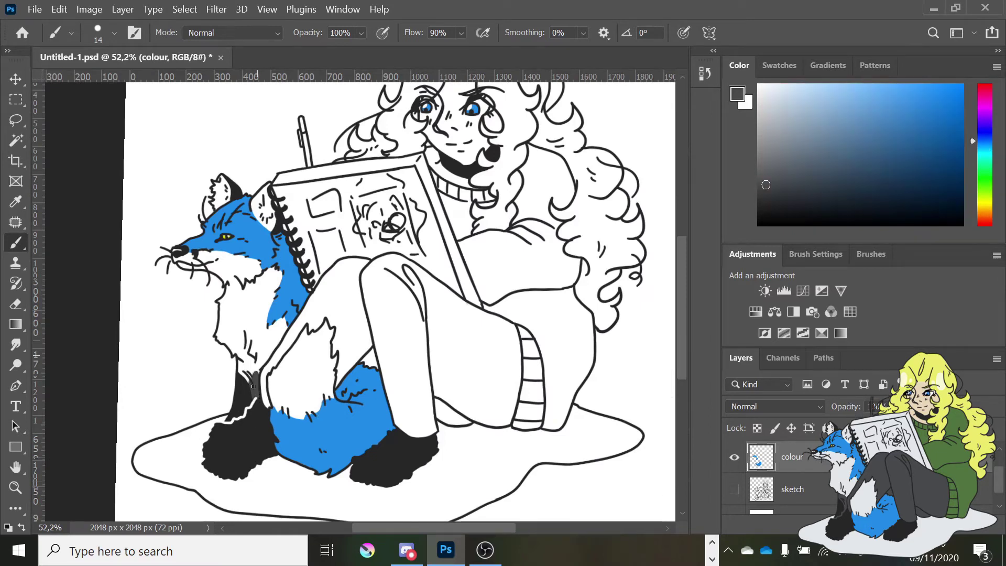
- Check the lineart layer, then paint dark colour over the fox's hind leg on the colour layer
key("alt+bracketright")
scroll(223, 405, "up", 5)
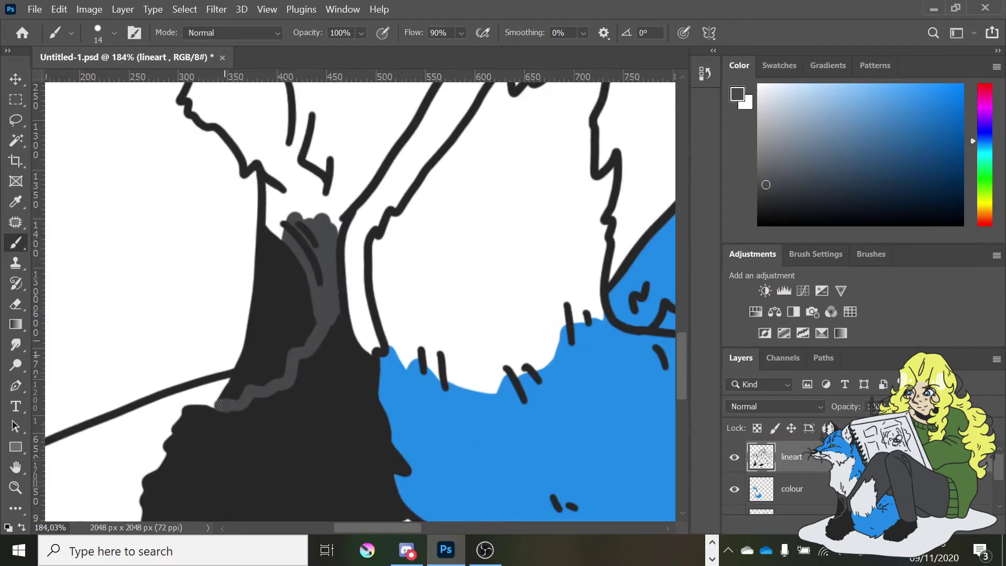
scroll(226, 405, "down", 3)
key("alt+bracketleft")
left_click_drag(277, 322, 336, 369)
scroll(410, 375, "down", 2)
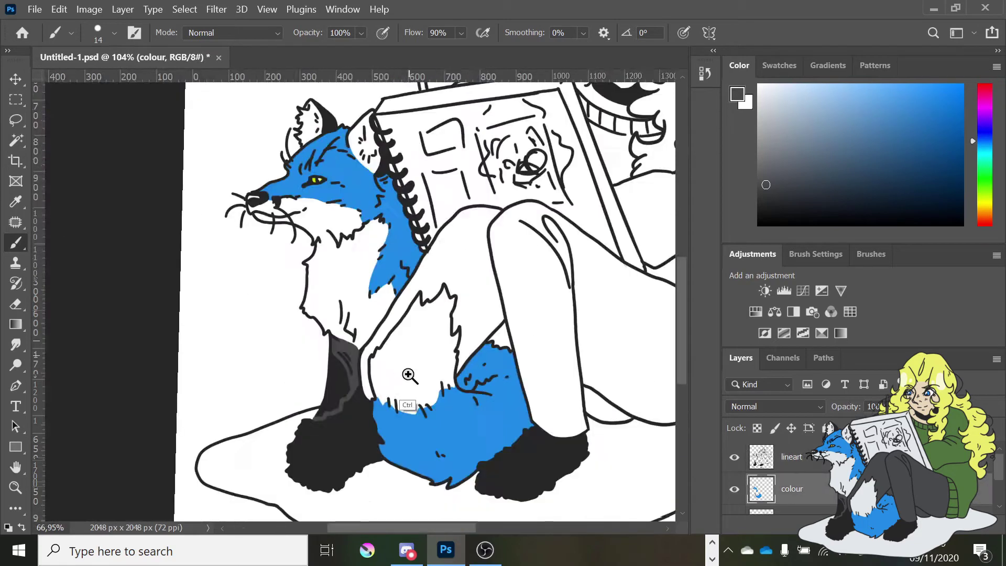
scroll(409, 376, "down", 4)
- Select the leggings, expand the selection and paint them dark grey with a 199 px brush
key("alt+bracketright")
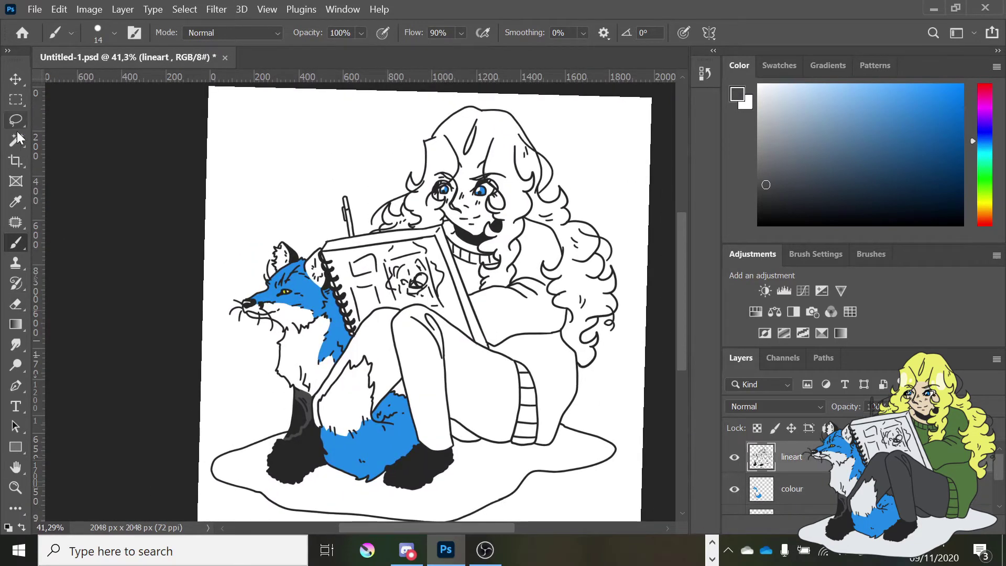
left_click(16, 140)
left_click(471, 377)
left_click(184, 9)
mouse_move(262, 232)
left_click(404, 264)
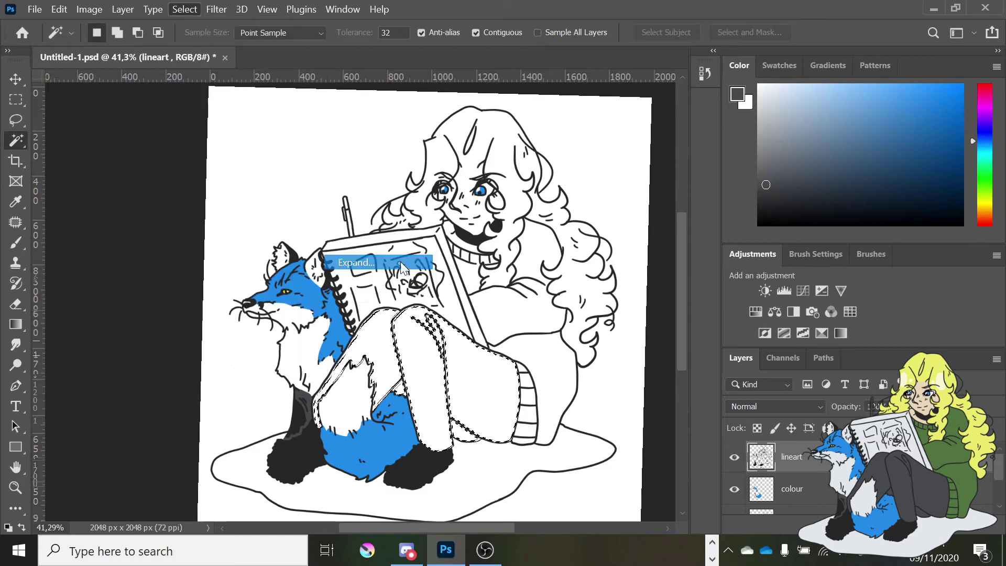
left_click(613, 178)
key("alt+bracketleft")
key("b")
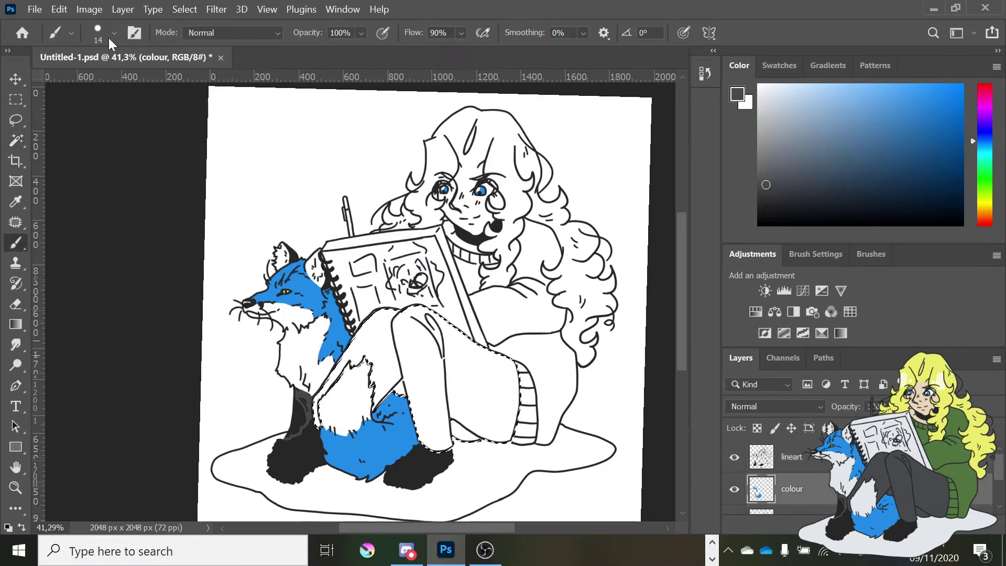
left_click(112, 33)
mouse_move(361, 335)
left_mouse_down()
mouse_move(488, 419)
mouse_move(472, 430)
left_mouse_up()
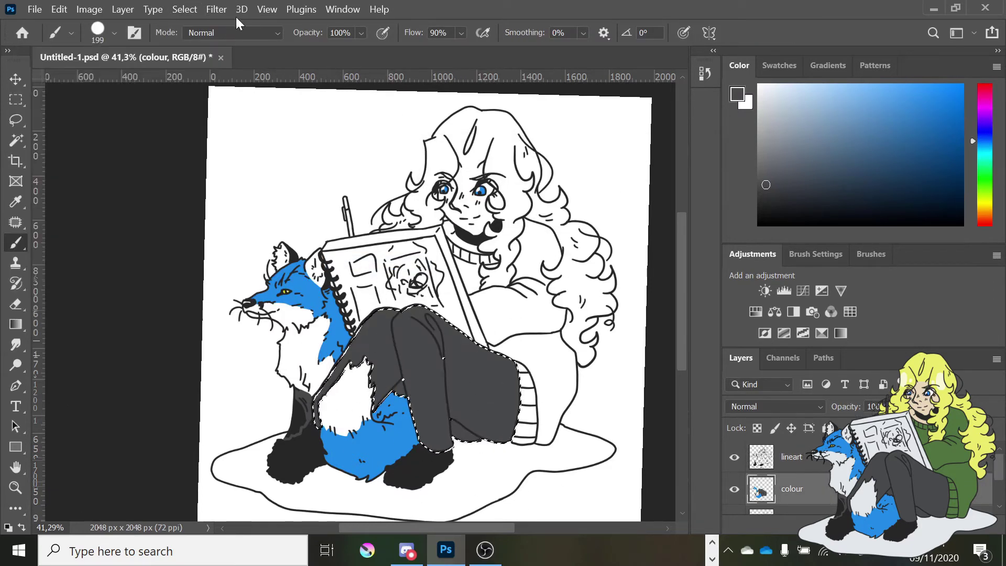
left_click(185, 9)
left_click(195, 36)
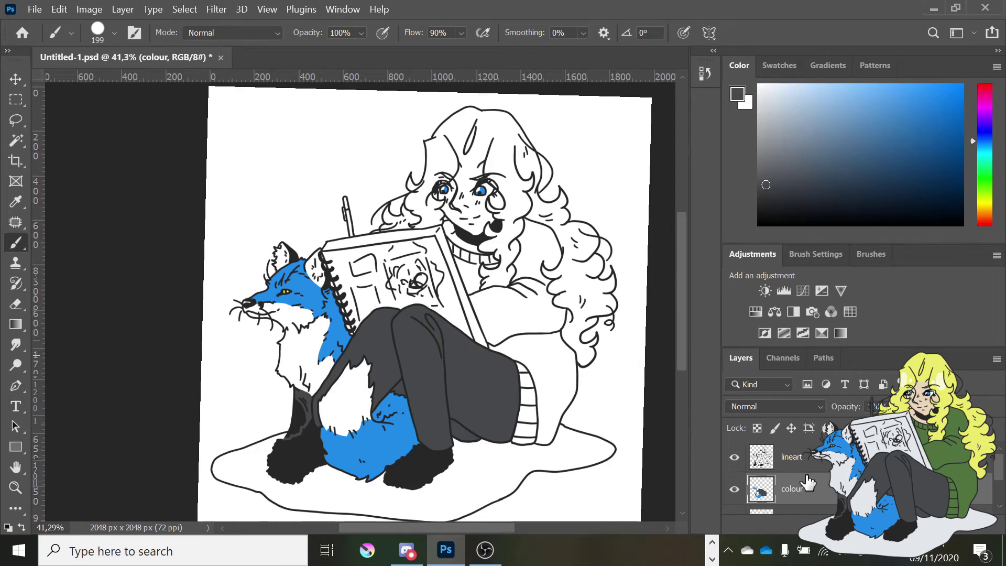
- Magic Wand the sweater, sleeve and collar on the lineart and expand the selection
key("w")
left_click(218, 386)
key("alt+bracketright")
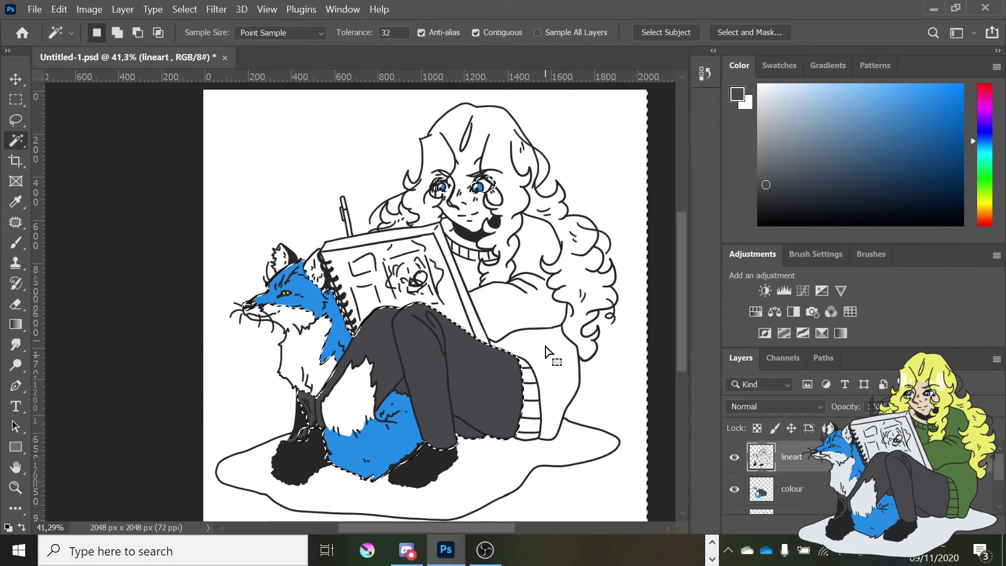
left_click(217, 8)
left_click(534, 269)
left_click(524, 398, "shift")
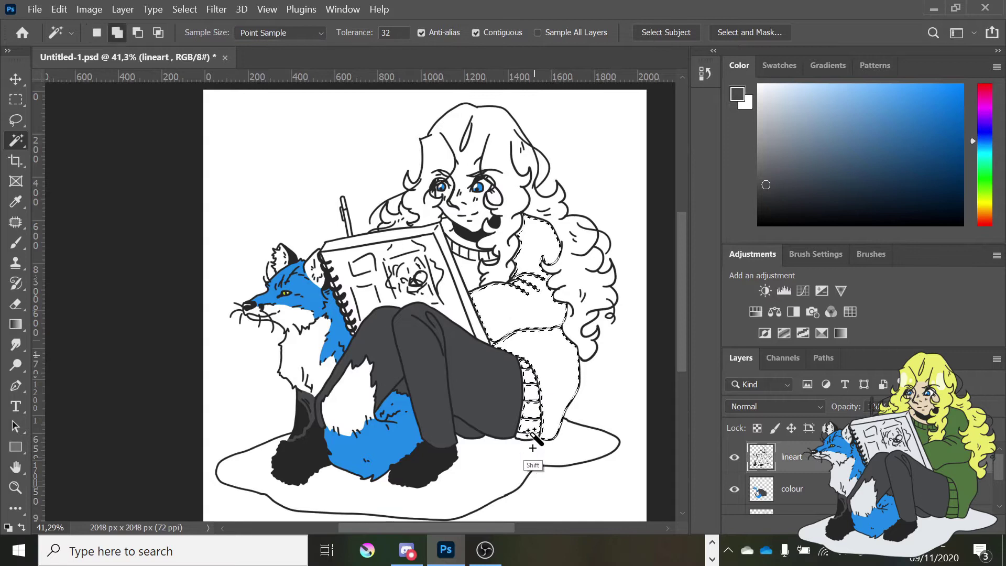
left_click(492, 266, "shift")
left_click(495, 277, "shift")
key("ctrl+z")
left_click(519, 288, "ctrl")
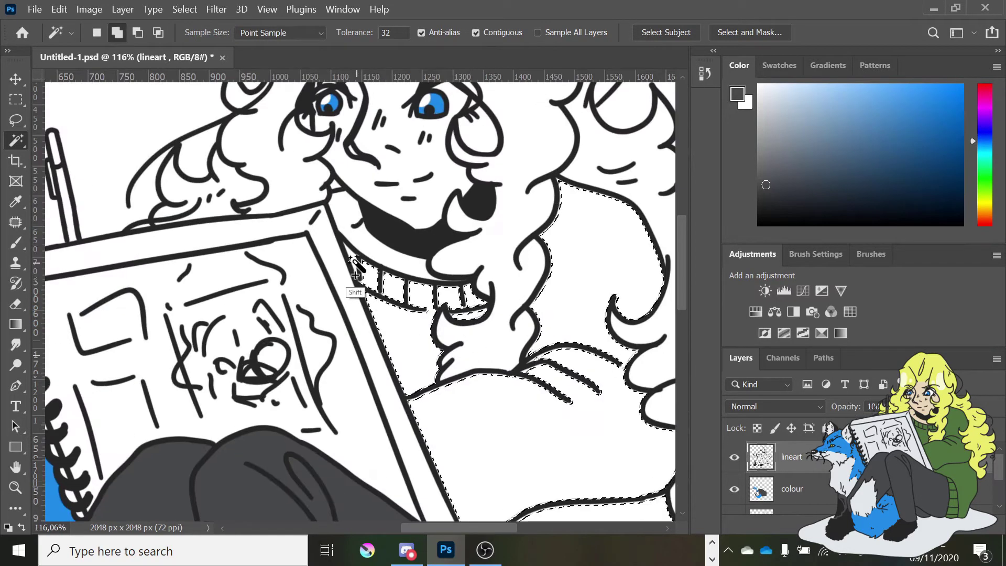
key("ctrl+0")
key("alt+bracketleft")
left_click(185, 9)
mouse_move(314, 229)
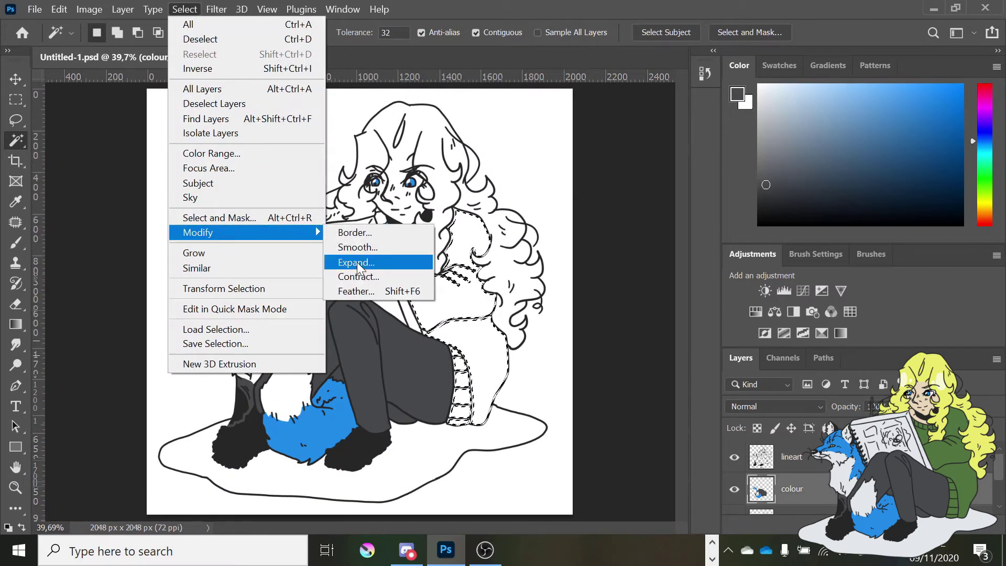
left_click(416, 263)
key("Return")
- Fill the sweater selection with a dark green on the colour layer
key("b")
left_click(986, 184)
left_click(922, 162)
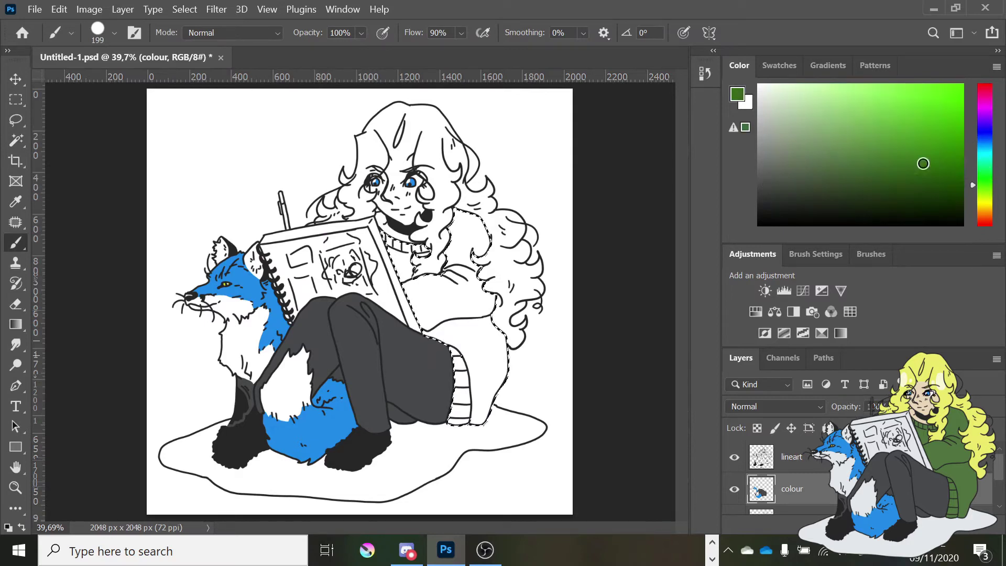
left_click(924, 174)
left_click_drag(469, 228, 449, 320)
key("ctrl+z")
left_click(841, 177)
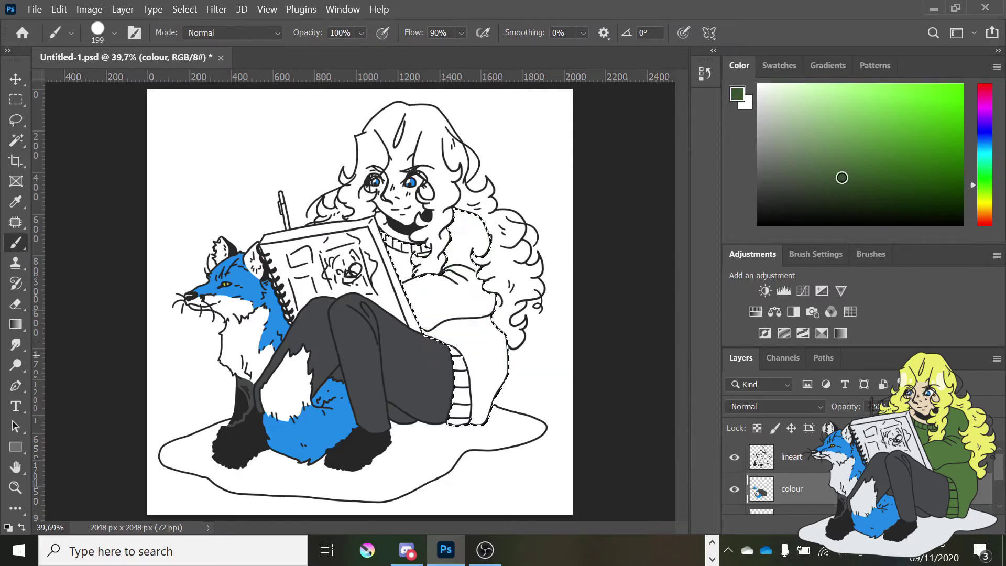
mouse_move(472, 225)
left_mouse_down()
mouse_move(450, 395)
mouse_move(488, 424)
left_mouse_up()
left_click(848, 162)
key("alt+BackSpace")
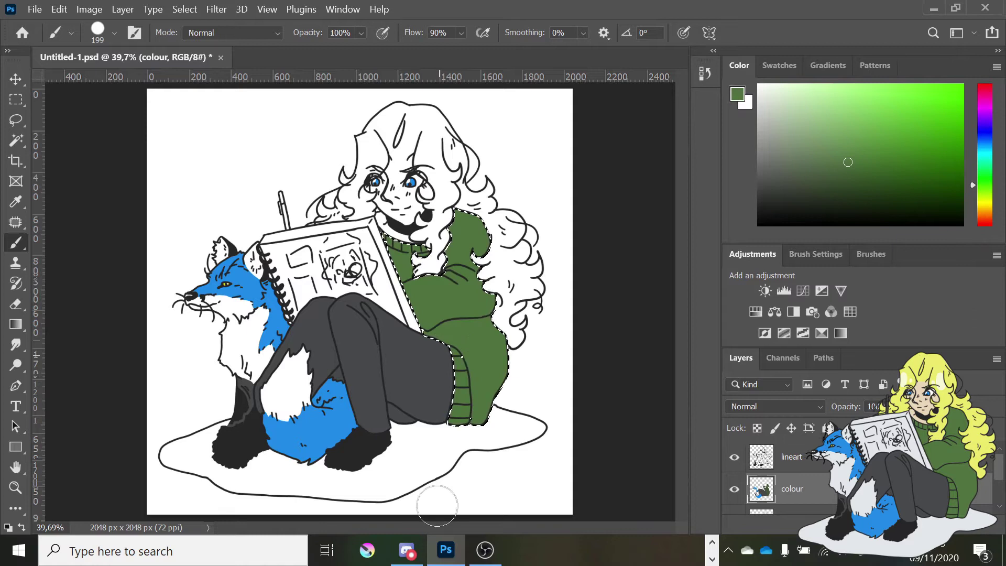
- Deselect the sweater, pick a light tan and paint the girl's face, chin and neck
left_click(184, 9)
left_click(200, 39)
left_click(98, 31)
left_click(446, 273)
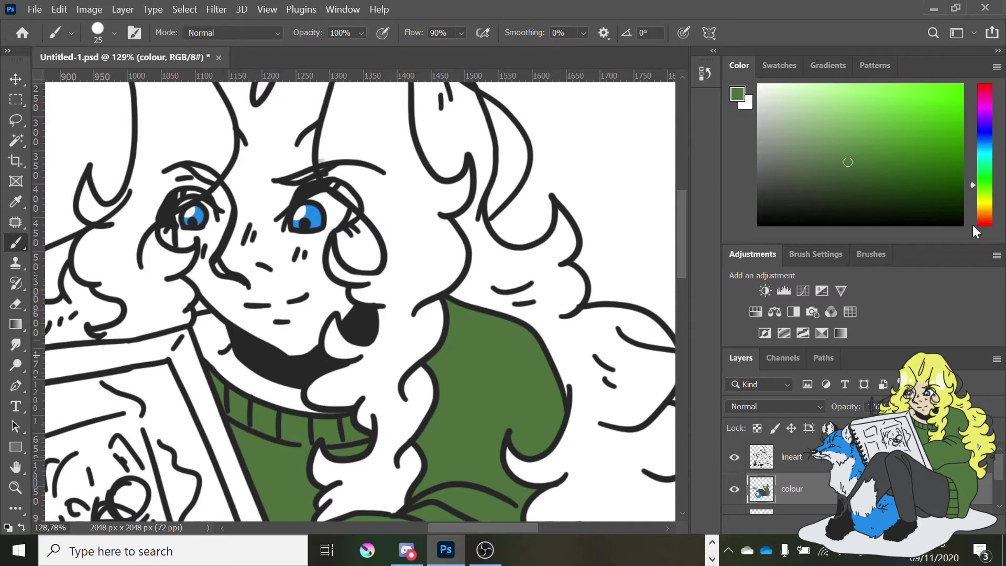
left_click(984, 212)
left_click(851, 103)
key("ctrl+z")
mouse_move(244, 163)
left_mouse_down()
mouse_move(312, 150)
mouse_move(230, 185)
mouse_move(226, 232)
mouse_move(261, 200)
mouse_move(309, 188)
mouse_move(278, 237)
mouse_move(203, 240)
mouse_move(228, 225)
mouse_move(197, 278)
mouse_move(228, 265)
mouse_move(246, 316)
mouse_move(200, 328)
left_mouse_up()
mouse_move(231, 361)
left_mouse_down()
mouse_move(261, 390)
mouse_move(296, 393)
mouse_move(426, 367)
mouse_move(278, 352)
mouse_move(335, 291)
left_mouse_up()
left_click_drag(340, 231, 360, 248)
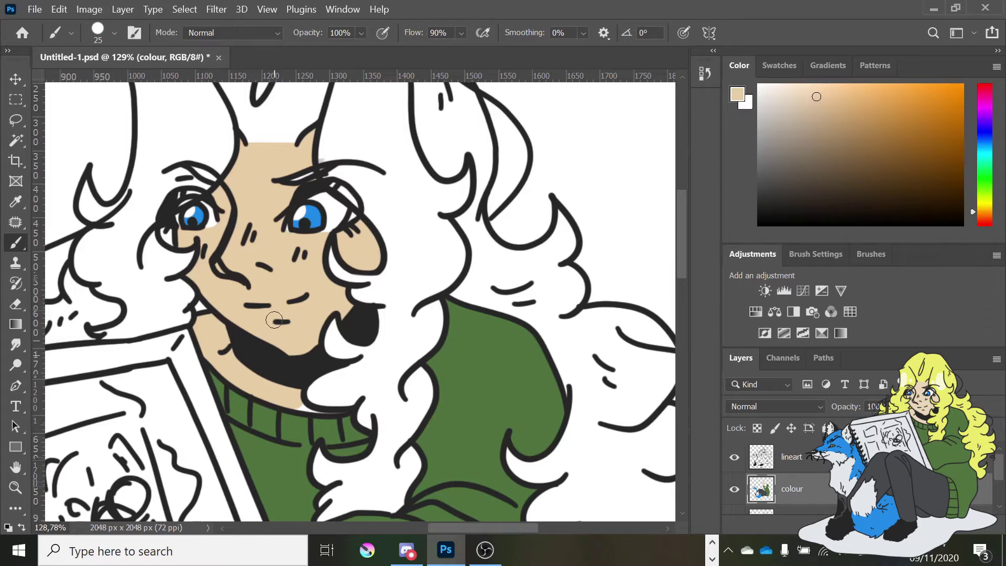
- Shrink the brush to a few pixels for detail painting
left_click(114, 32)
left_click_drag(98, 84, 97, 89)
key("Return")
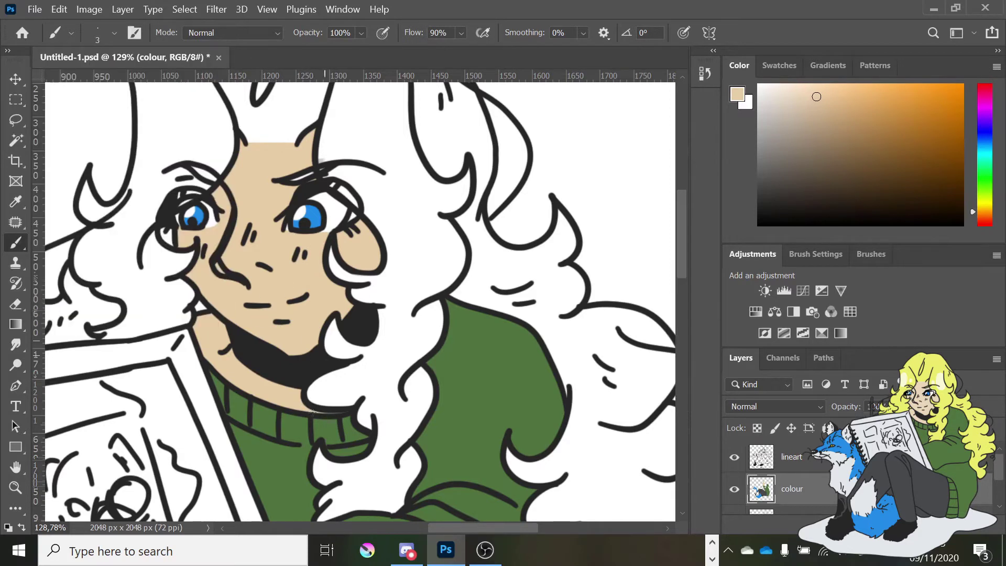
scroll(342, 412, "down", 5)
scroll(685, 353, "up", 3)
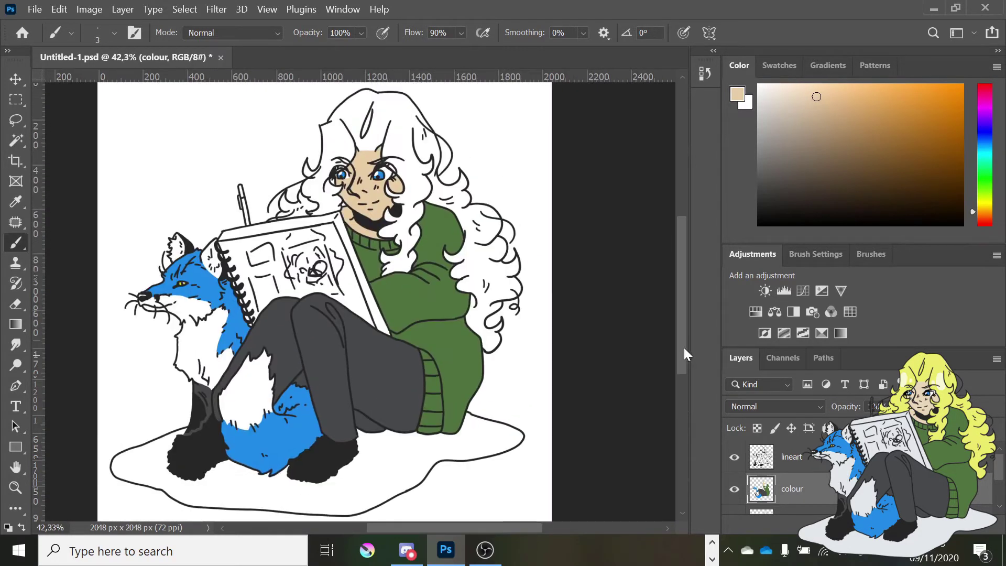
key("alt+bracketright")
key("alt+bracketleft")
scroll(414, 179, "up", 3)
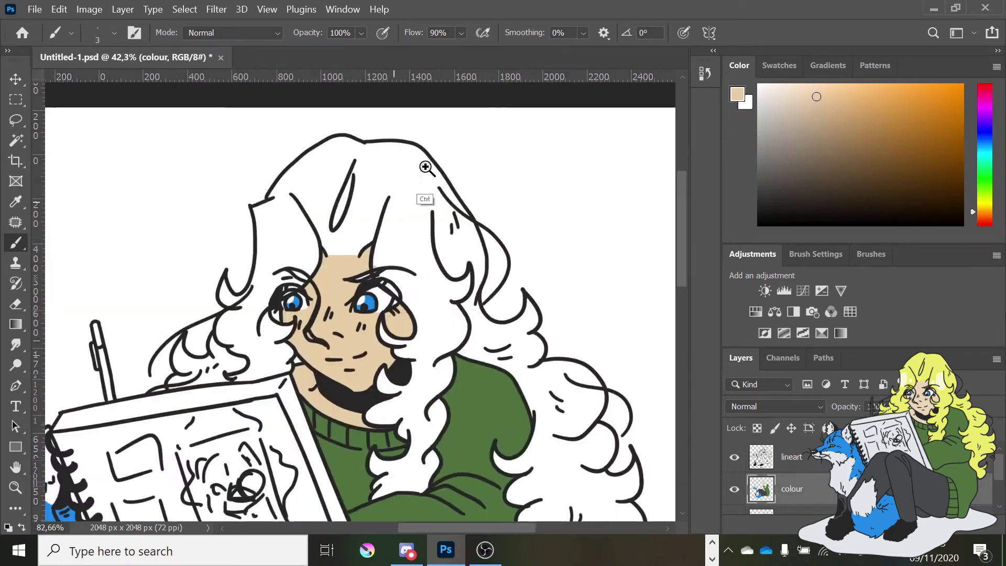
- Pick a pale yellow and paint it over the top of the girl's hair
left_click(985, 208)
left_click(859, 99)
left_click_drag(985, 207, 974, 203)
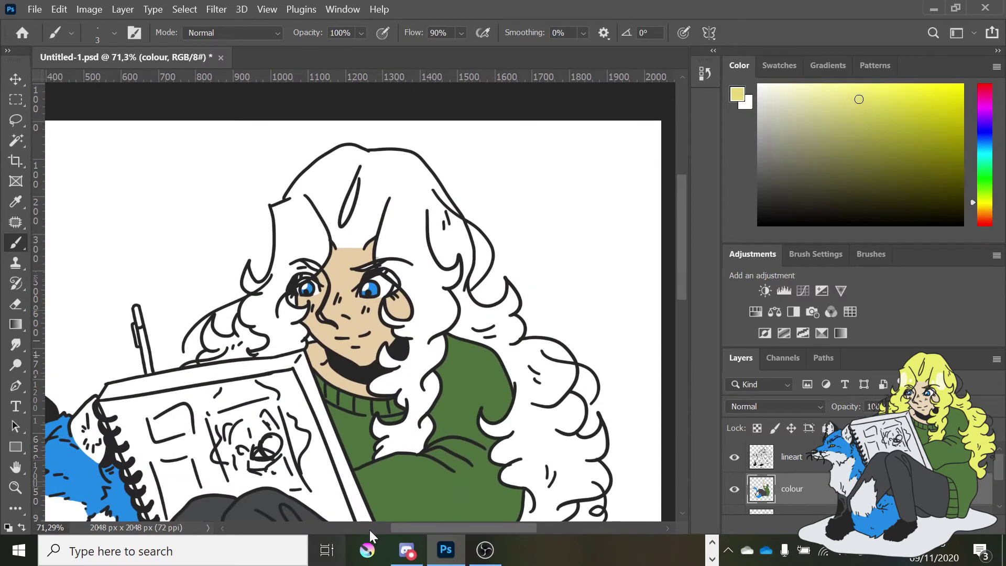
scroll(314, 367, "left", 3)
left_click(157, 462, "alt")
left_click_drag(157, 461, 239, 388)
left_click(205, 456, "alt")
scroll(238, 388, "down", 5)
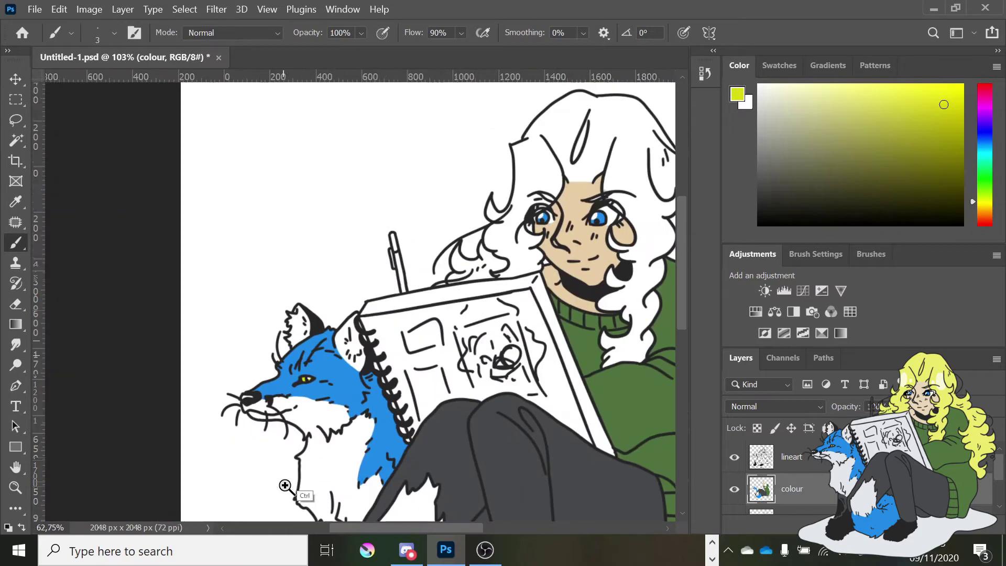
scroll(539, 152, "up", 2)
mouse_move(391, 121)
left_mouse_down()
mouse_move(391, 139)
mouse_move(440, 183)
left_mouse_up()
- Repaint the top of the hair in a brighter yellow and set the brush to 20 px
key("ctrl+z")
left_click(974, 201)
left_click_drag(401, 115, 312, 152)
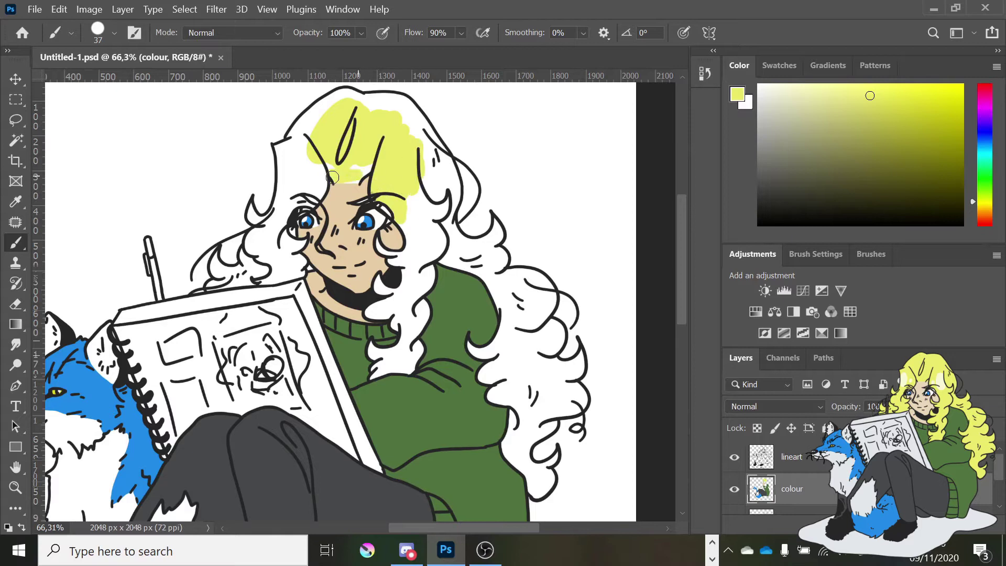
scroll(387, 155, "up", 3)
left_click(115, 33)
left_click_drag(63, 79, 56, 80)
key("Return")
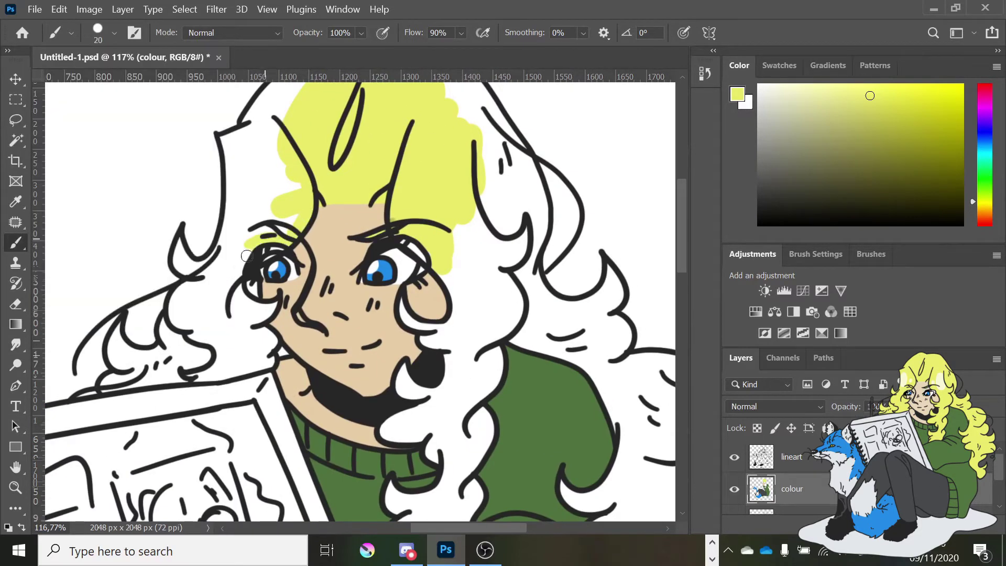
- Fill the white gaps along the upper hair curls and left edge with yellow
scroll(282, 238, "up", 3)
mouse_move(380, 105)
left_mouse_down()
mouse_move(331, 113)
mouse_move(226, 207)
mouse_move(190, 334)
left_mouse_up()
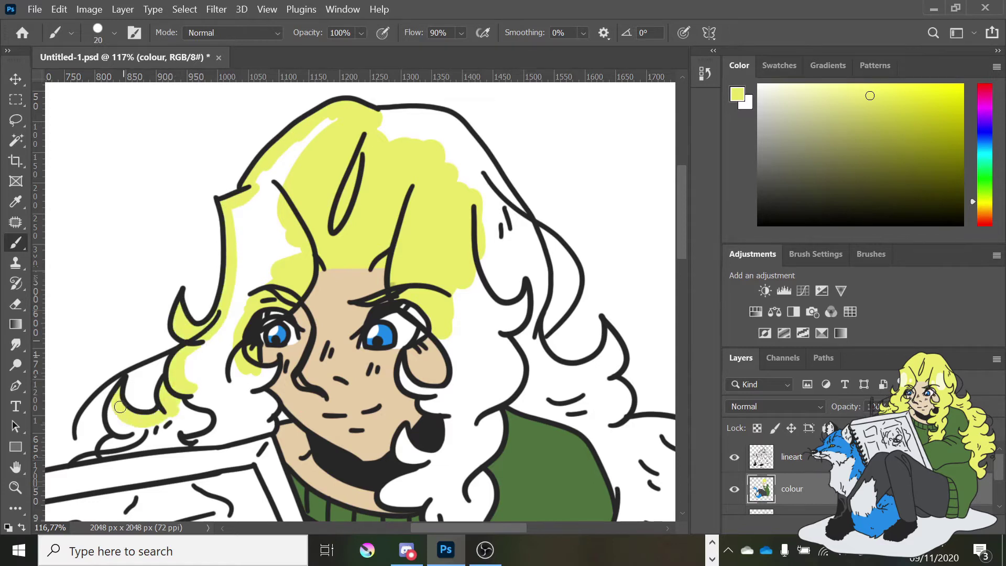
mouse_move(130, 429)
left_mouse_down()
mouse_move(162, 445)
mouse_move(270, 428)
left_mouse_up()
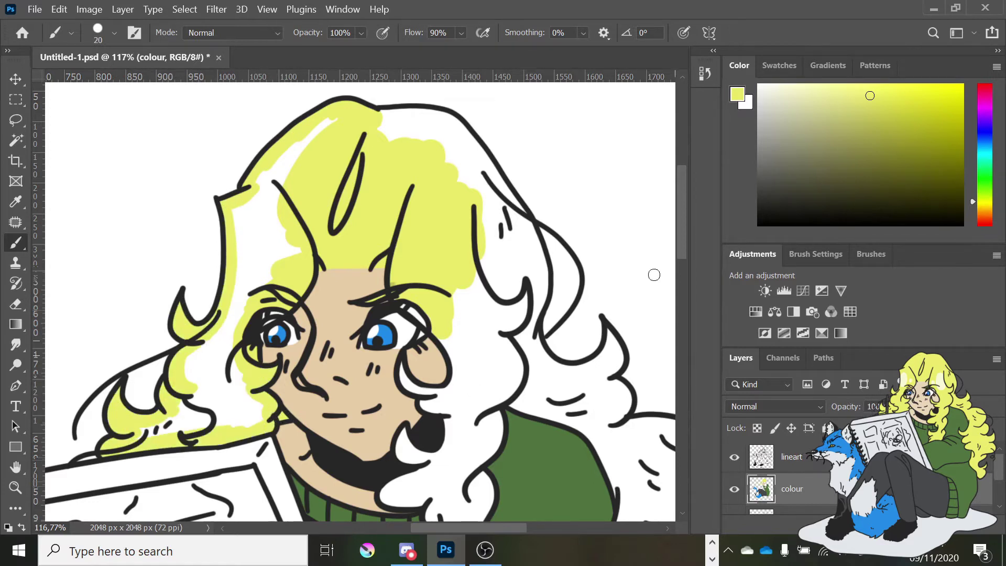
left_click_drag(398, 128, 509, 199)
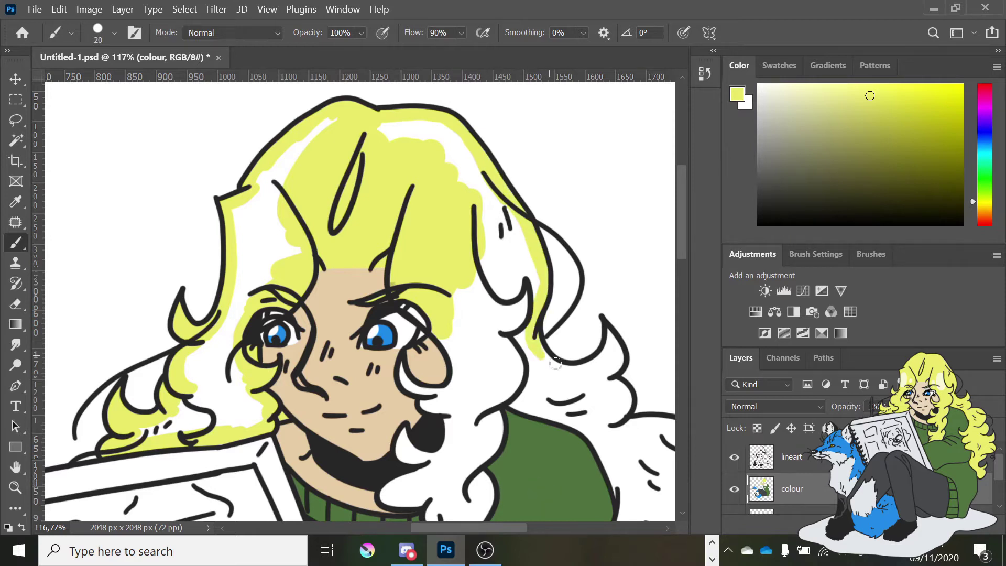
left_click_drag(555, 363, 567, 374)
scroll(651, 354, "down", 5)
left_click_drag(460, 157, 441, 215)
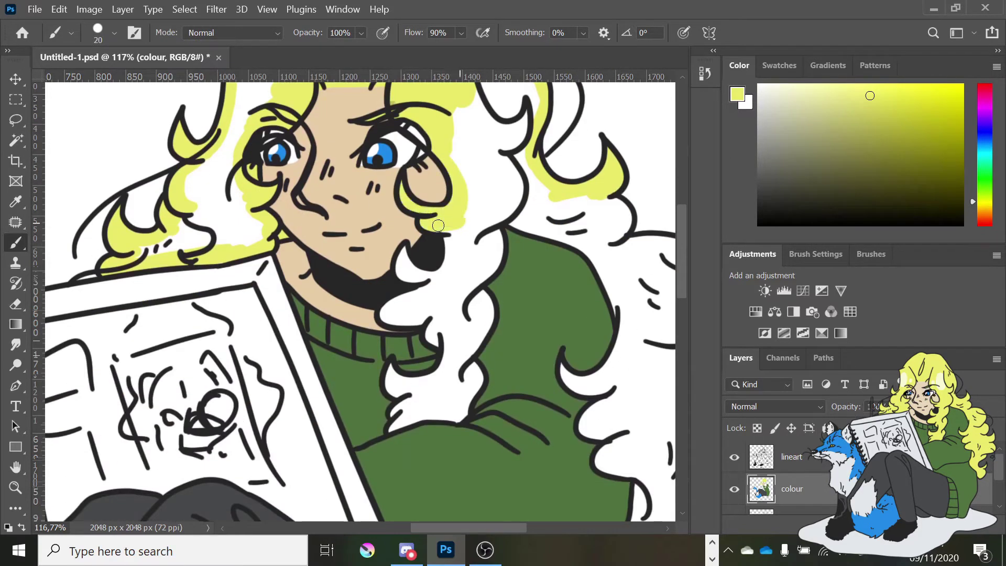
left_click_drag(405, 270, 390, 312)
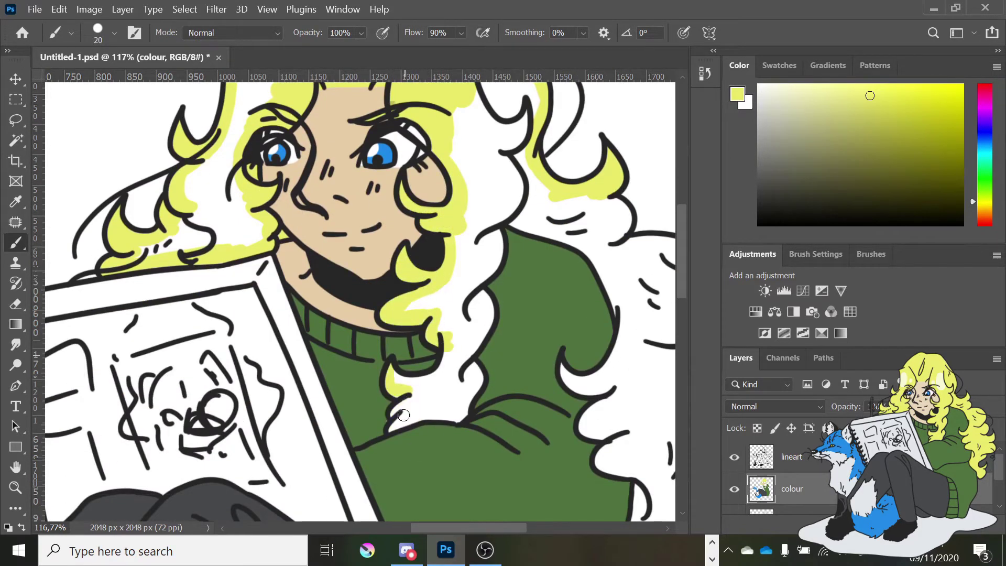
left_click_drag(457, 377, 427, 406)
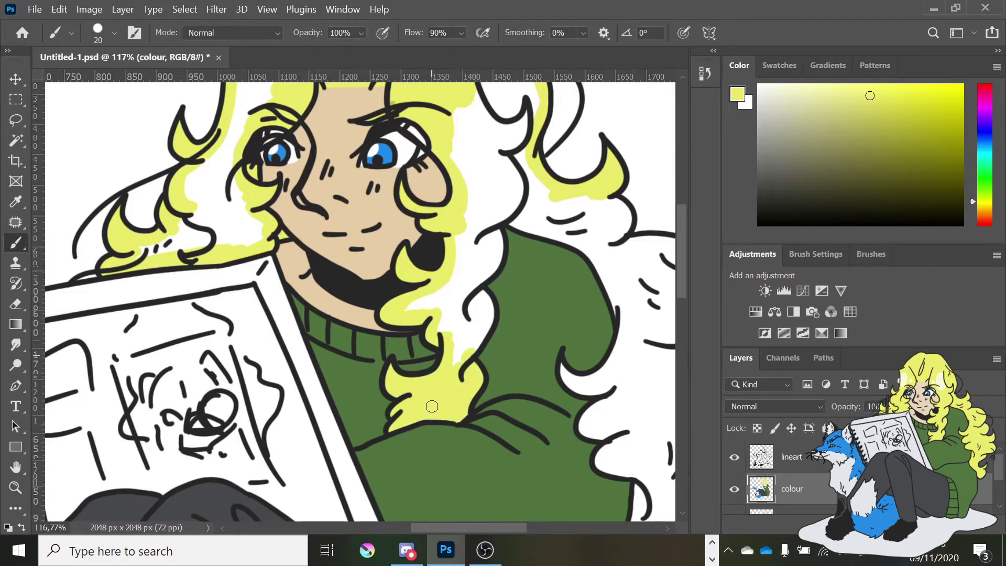
scroll(427, 406, "up", 3)
left_click_drag(461, 461, 482, 381)
- Paint yellow down the right-side curls toward the bottom of the hair
scroll(611, 407, "right", 4)
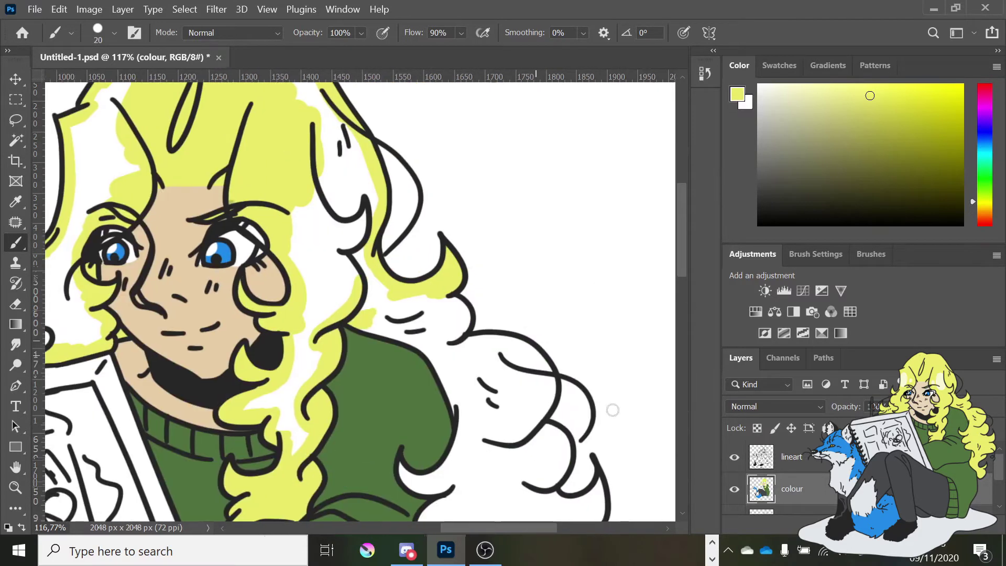
scroll(524, 378, "down", 4)
left_click_drag(457, 348, 456, 360)
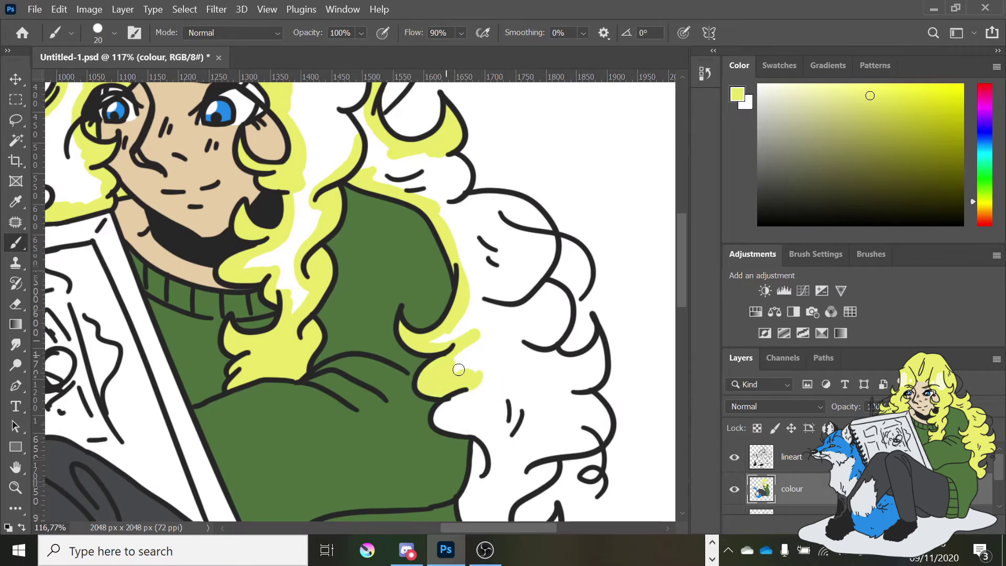
scroll(456, 335, "down", 3)
mouse_move(456, 315)
left_mouse_down()
mouse_move(503, 355)
mouse_move(478, 373)
mouse_move(480, 422)
mouse_move(521, 488)
left_mouse_up()
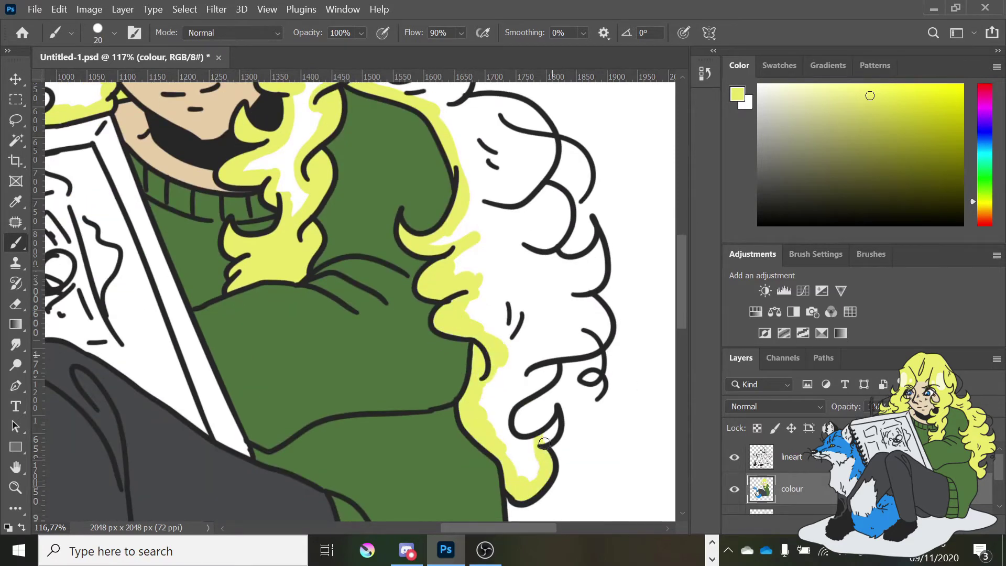
mouse_move(544, 442)
left_mouse_down()
mouse_move(563, 415)
mouse_move(547, 377)
mouse_move(516, 472)
mouse_move(494, 417)
mouse_move(499, 361)
mouse_move(589, 342)
mouse_move(590, 301)
mouse_move(658, 321)
mouse_move(583, 377)
left_mouse_up()
scroll(658, 321, "up", 3)
left_click_drag(564, 315, 511, 194)
scroll(495, 275, "up", 3)
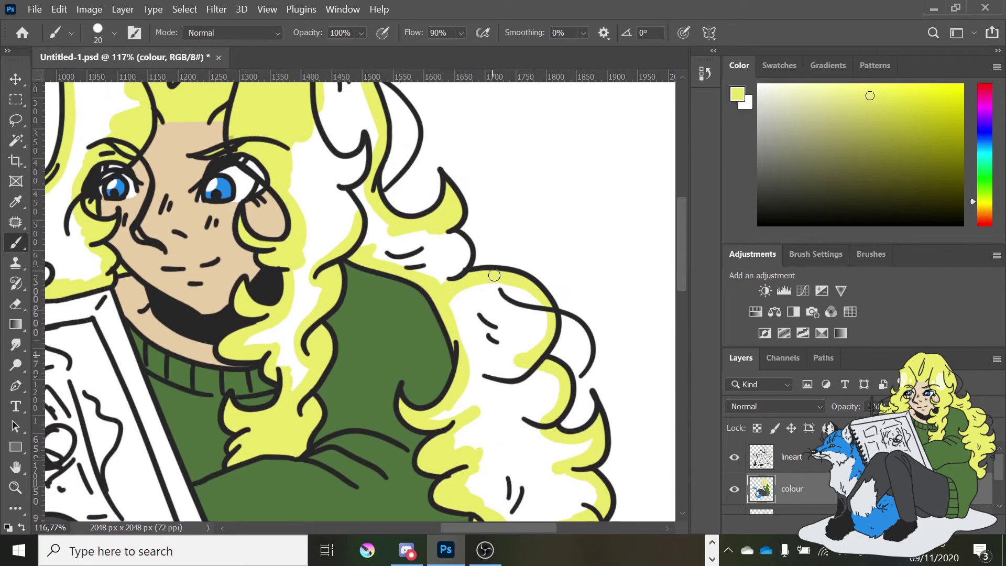
left_click_drag(508, 304, 471, 304)
- Magic Wand the white hair patches, paint them yellow with a large brush, and deselect
key("w")
left_click(529, 362)
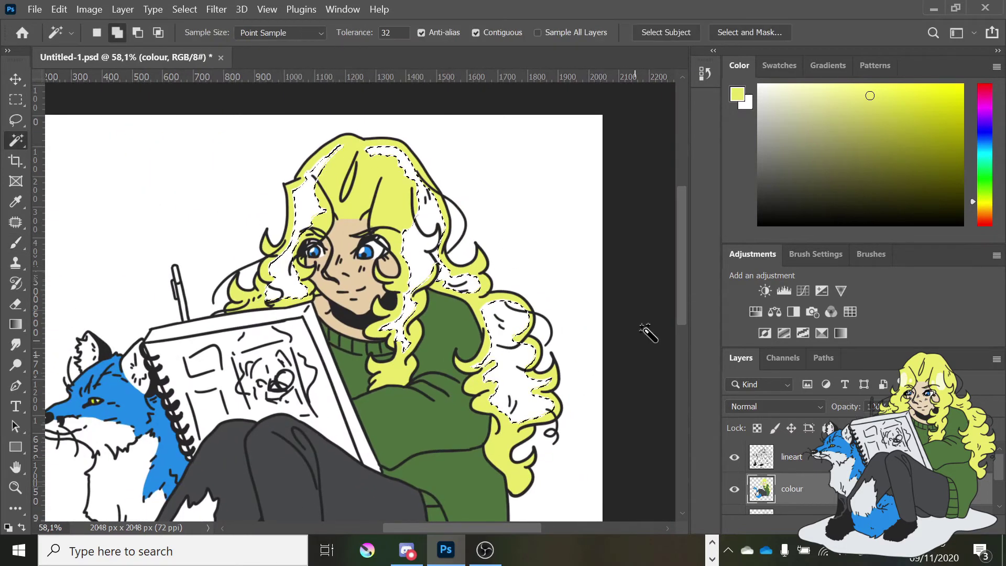
left_click(217, 11)
left_click(600, 184)
key("b")
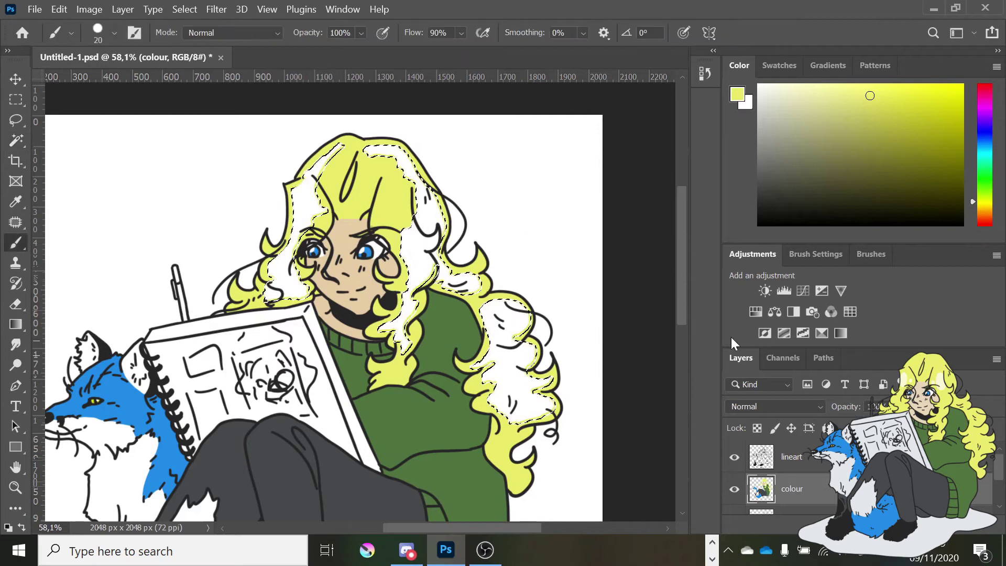
left_click(114, 33)
left_click_drag(156, 86, 160, 85)
key("Return")
mouse_move(294, 173)
left_mouse_down()
mouse_move(419, 236)
mouse_move(598, 285)
left_mouse_up()
scroll(598, 285, "down", 3)
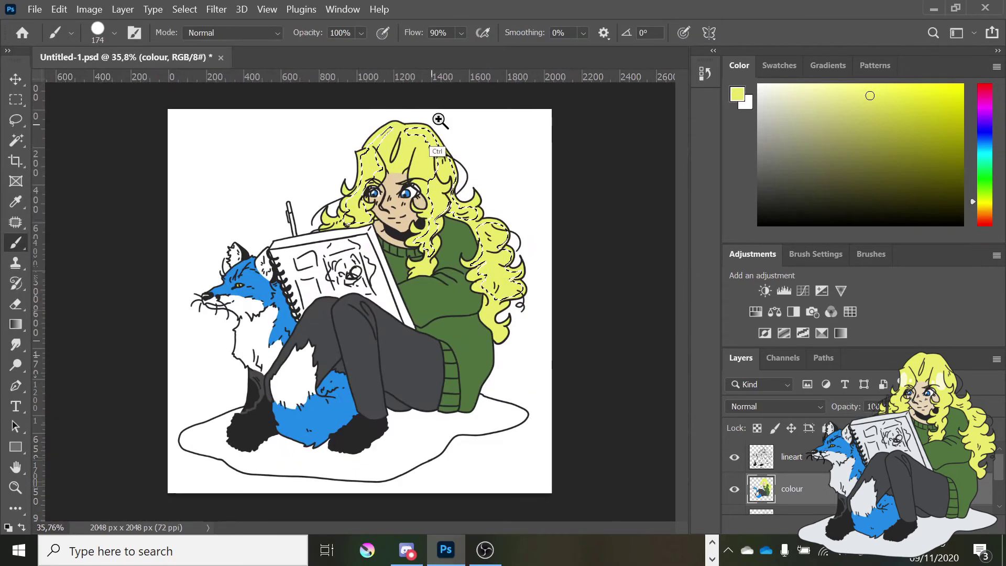
scroll(326, 276, "up", 4)
left_click(184, 10)
left_click(192, 41)
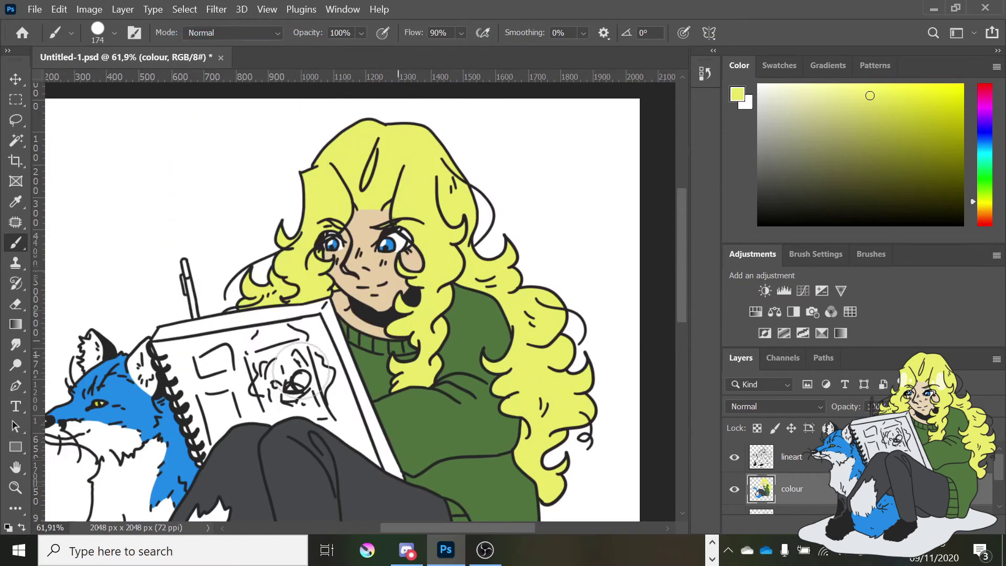
- Select the face and repaint it in a paler beige, then deselect
key("w")
left_click(362, 273)
key("b")
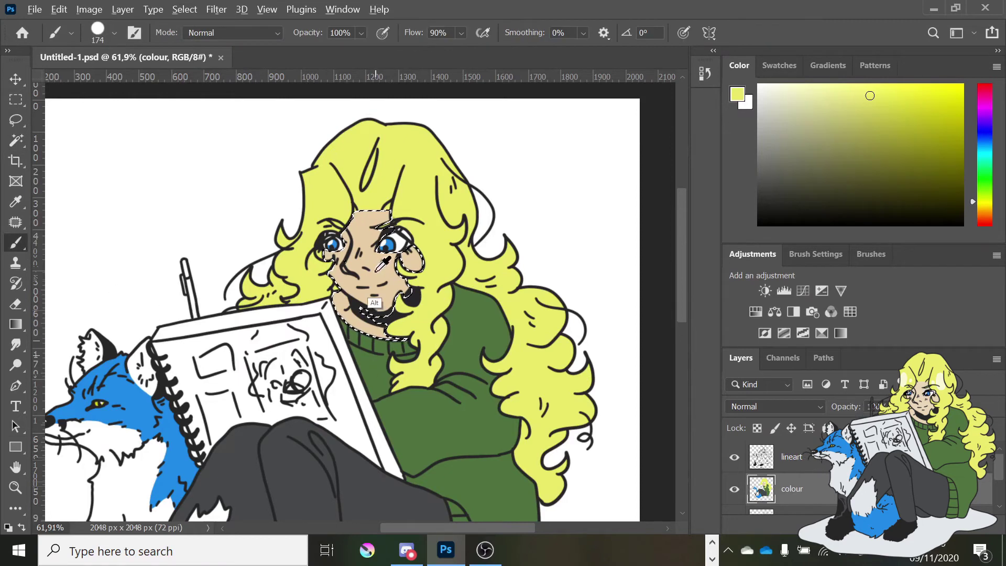
left_click(367, 262, "alt")
mouse_move(361, 247)
left_mouse_down()
mouse_move(372, 294)
mouse_move(377, 226)
left_mouse_up()
scroll(445, 245, "down", 3)
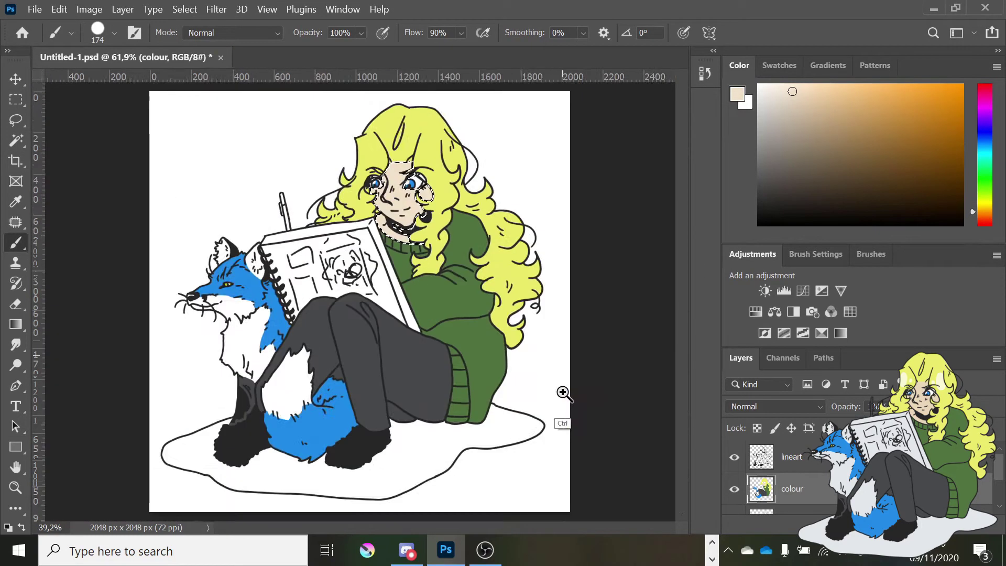
scroll(445, 245, "up", 2)
left_click(440, 246, "alt")
left_click_drag(441, 246, 446, 230)
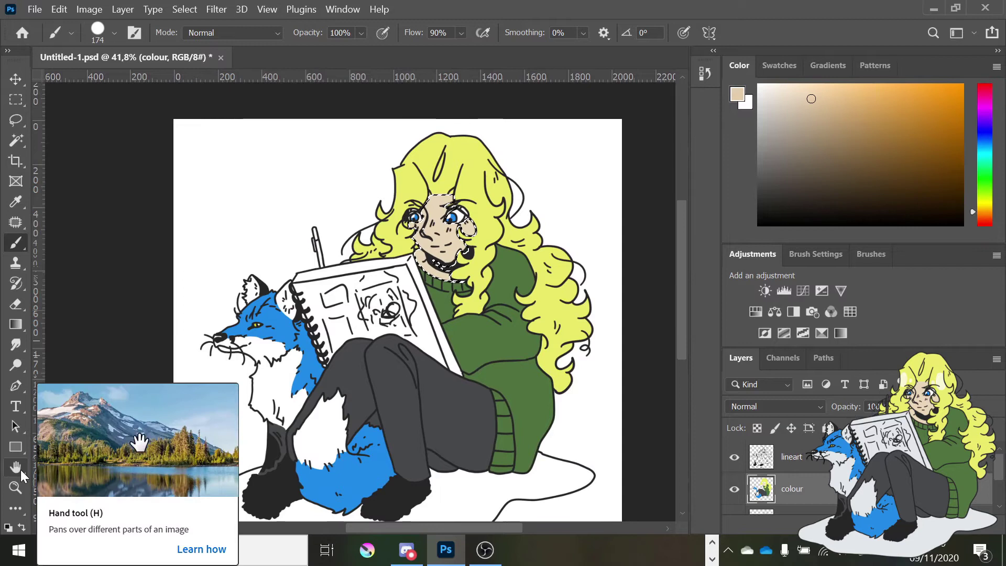
key("ctrl+d")
scroll(472, 262, "down", 2)
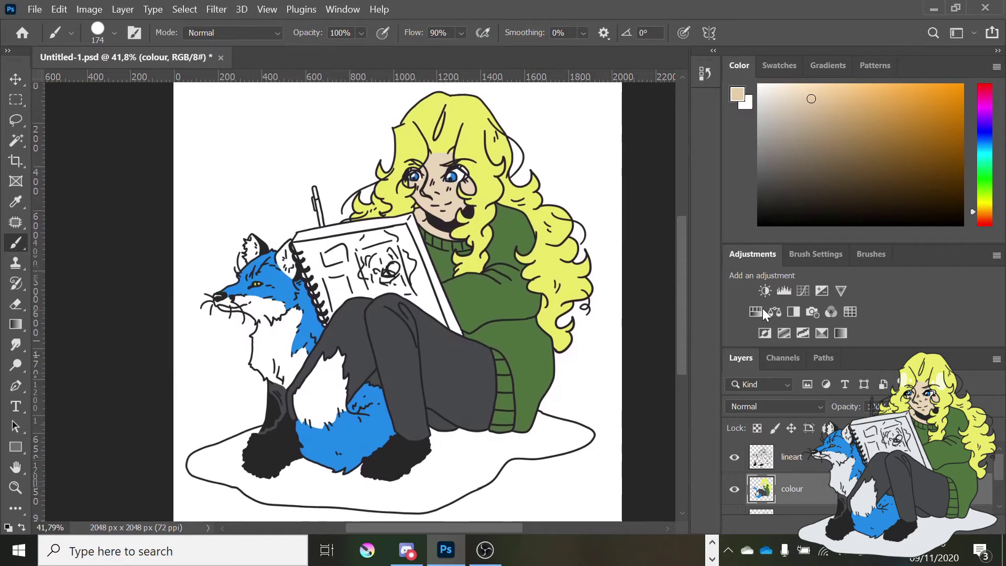
- Set the brush to 25 px and fill the pencil with dark grey
left_click(317, 207, "alt")
left_click(114, 33)
type("25")
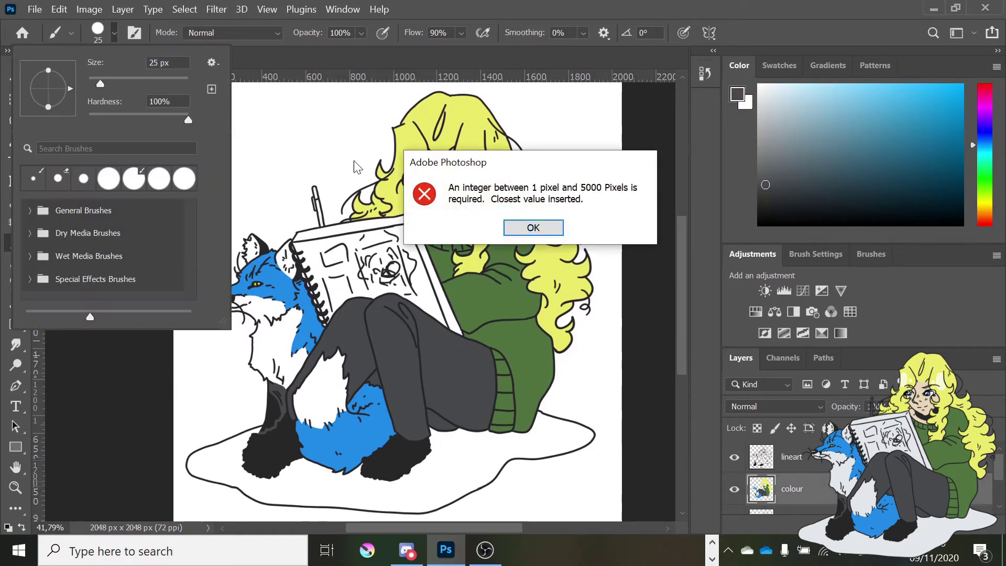
key("Return")
scroll(316, 189, "up", 5)
left_click_drag(306, 199, 331, 332)
scroll(352, 360, "down", 5)
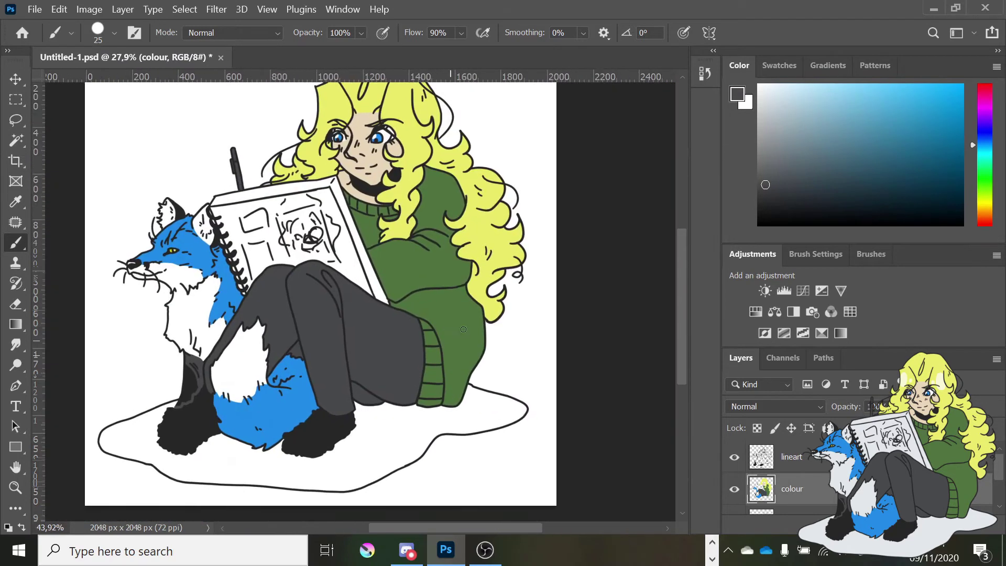
scroll(343, 399, "up", 2)
- Tint the fox's ears, muzzle, chest ruff and leg fur tuft light grey
scroll(149, 279, "up", 4)
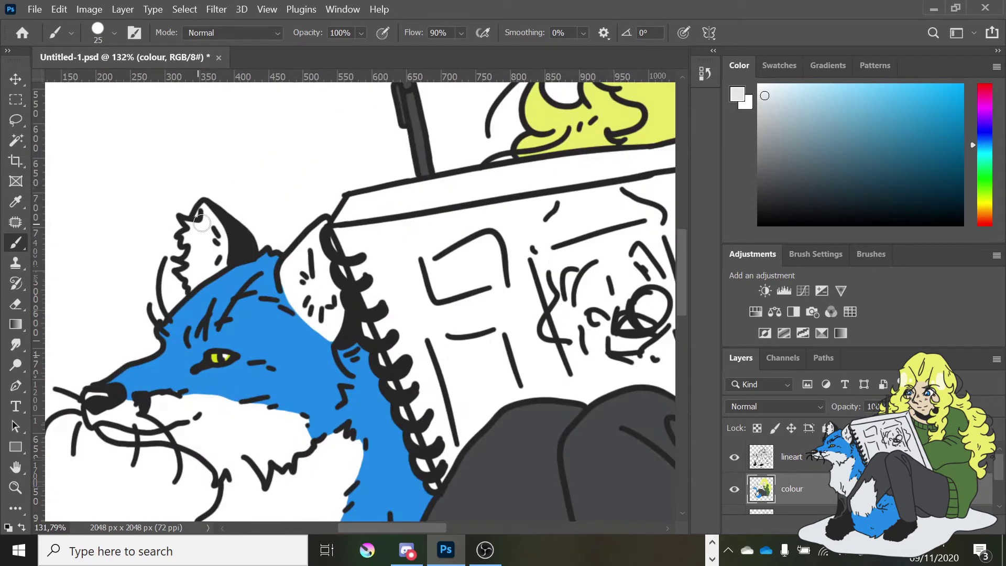
left_click_drag(191, 259, 212, 226)
left_click_drag(338, 318, 291, 290)
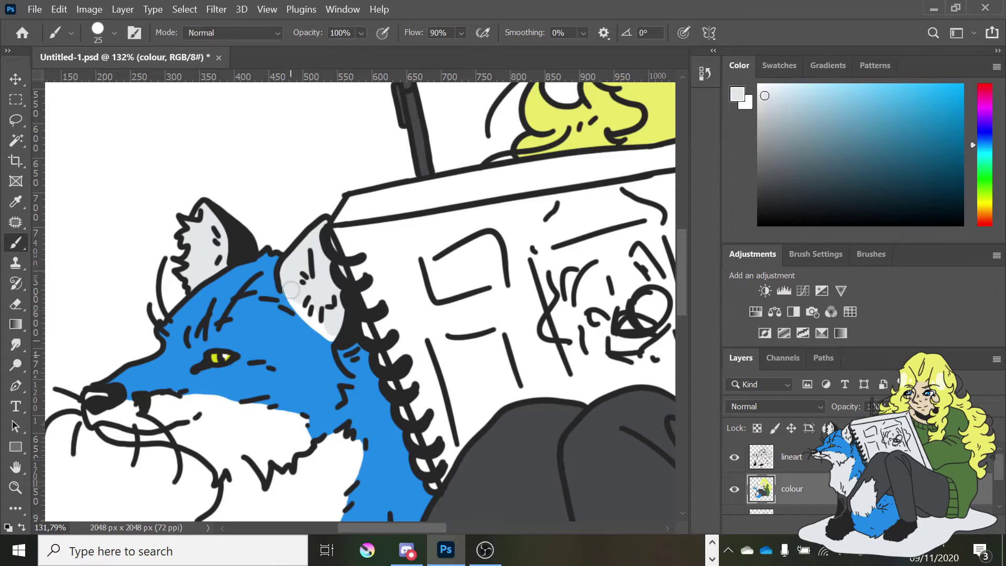
scroll(447, 287, "down", 3)
mouse_move(99, 307)
left_mouse_down()
mouse_move(225, 341)
mouse_move(169, 291)
mouse_move(232, 387)
mouse_move(341, 331)
mouse_move(355, 352)
mouse_move(343, 382)
left_mouse_up()
scroll(343, 383, "down", 4)
mouse_move(321, 254)
left_mouse_down()
mouse_move(210, 259)
mouse_move(211, 342)
mouse_move(241, 372)
mouse_move(250, 278)
mouse_move(259, 332)
mouse_move(302, 369)
mouse_move(267, 395)
mouse_move(317, 414)
mouse_move(370, 320)
left_mouse_up()
scroll(369, 332, "down", 3)
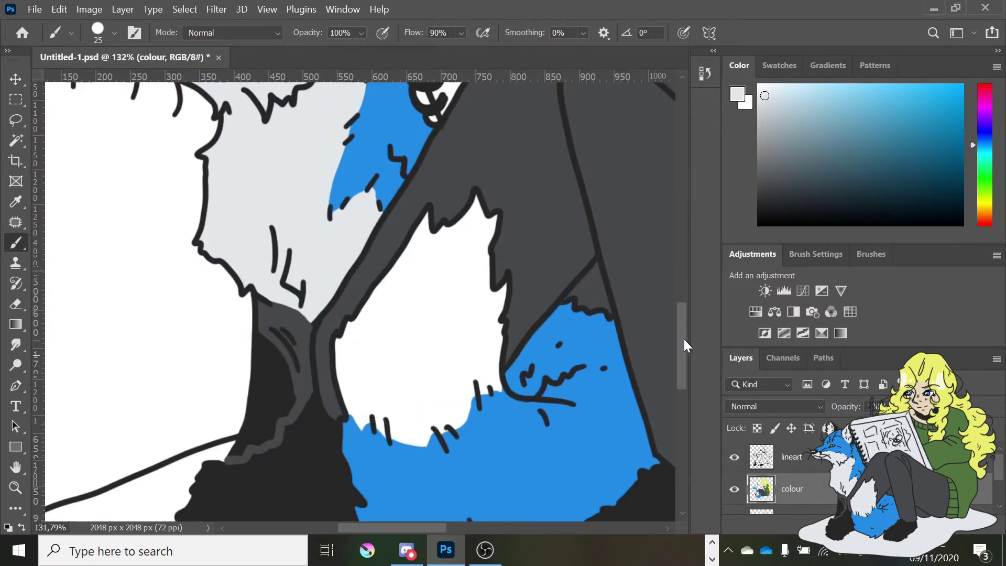
mouse_move(414, 257)
left_mouse_down()
mouse_move(475, 215)
mouse_move(471, 264)
mouse_move(355, 331)
mouse_move(367, 371)
mouse_move(471, 296)
mouse_move(487, 371)
mouse_move(431, 430)
left_mouse_up()
mouse_move(355, 406)
left_mouse_down()
mouse_move(462, 369)
mouse_move(472, 398)
left_mouse_up()
key("bracketleft")
key("bracketleft")
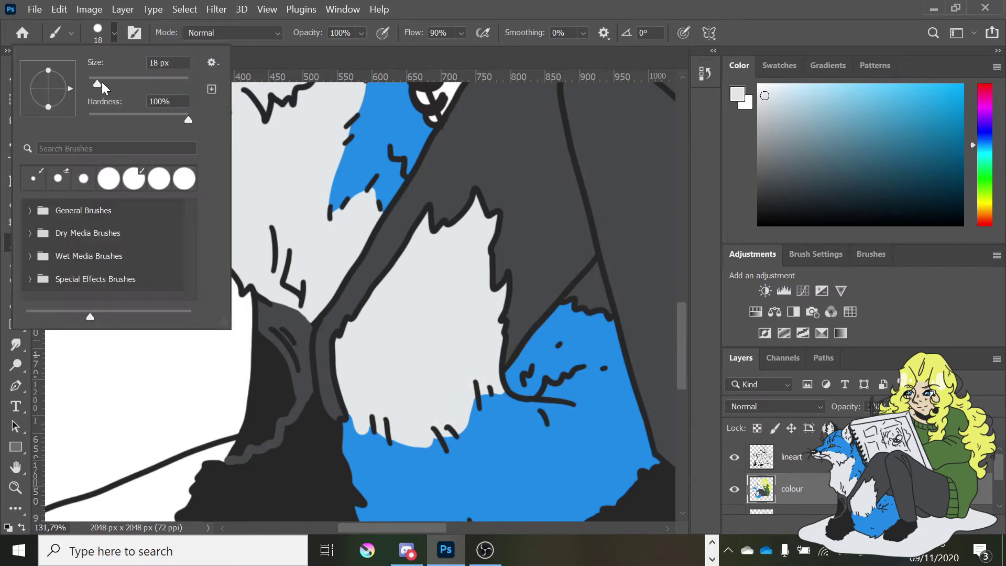
- Magic Wand the floor patch under the girl and fox and paint it light grey
scroll(483, 384, "down", 6)
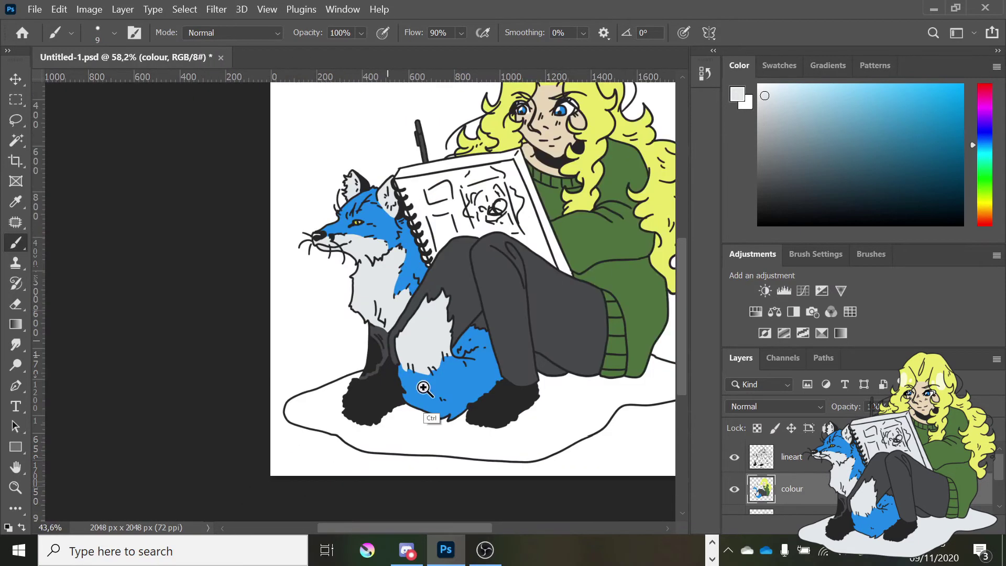
key("w")
left_click(157, 370)
key("b")
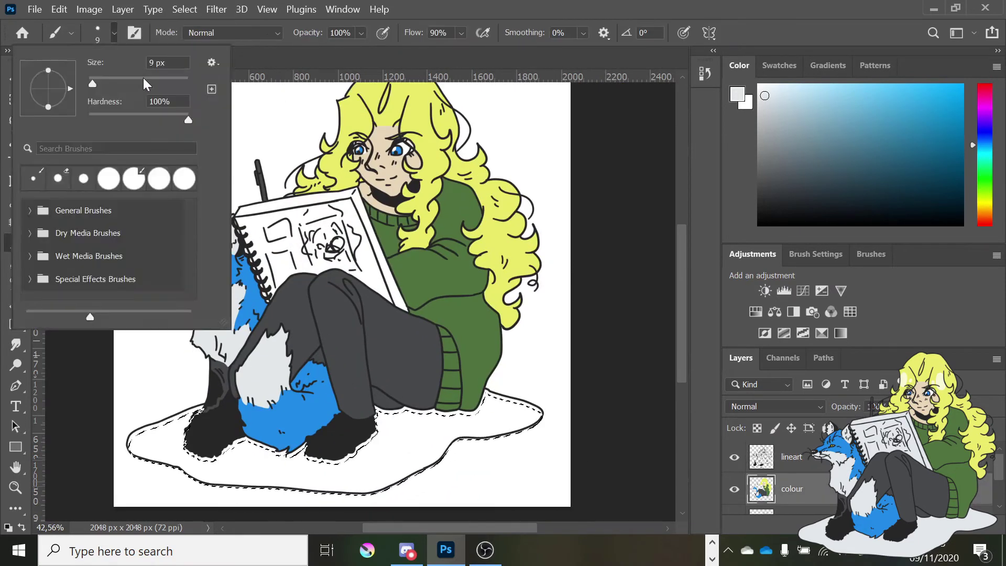
mouse_move(157, 445)
left_mouse_down()
mouse_move(315, 476)
mouse_move(439, 419)
left_mouse_up()
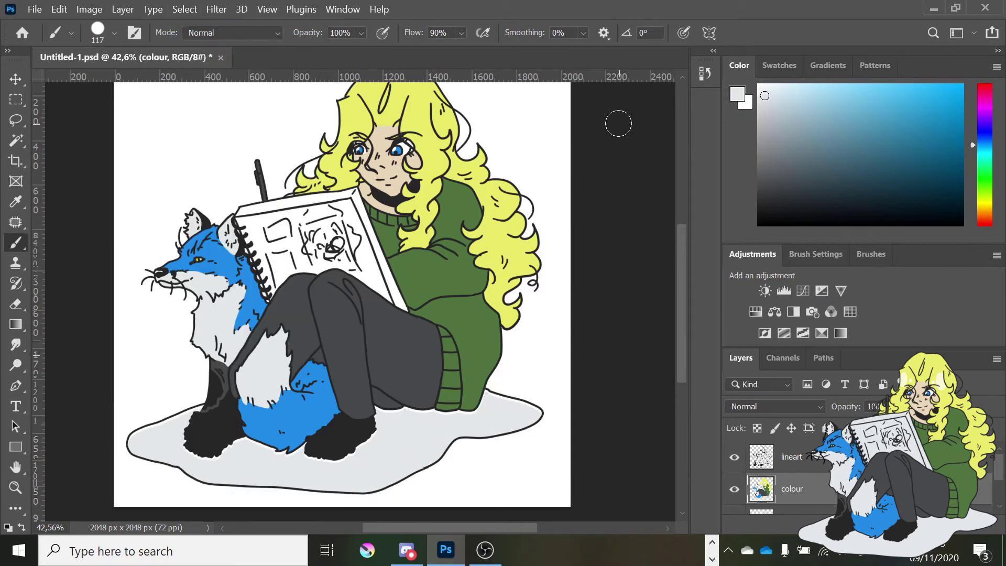
key("v")
left_click_drag(325, 468, 327, 472)
- Expand the floor selection, nudge the grey fill into place, then deselect
left_click(185, 9)
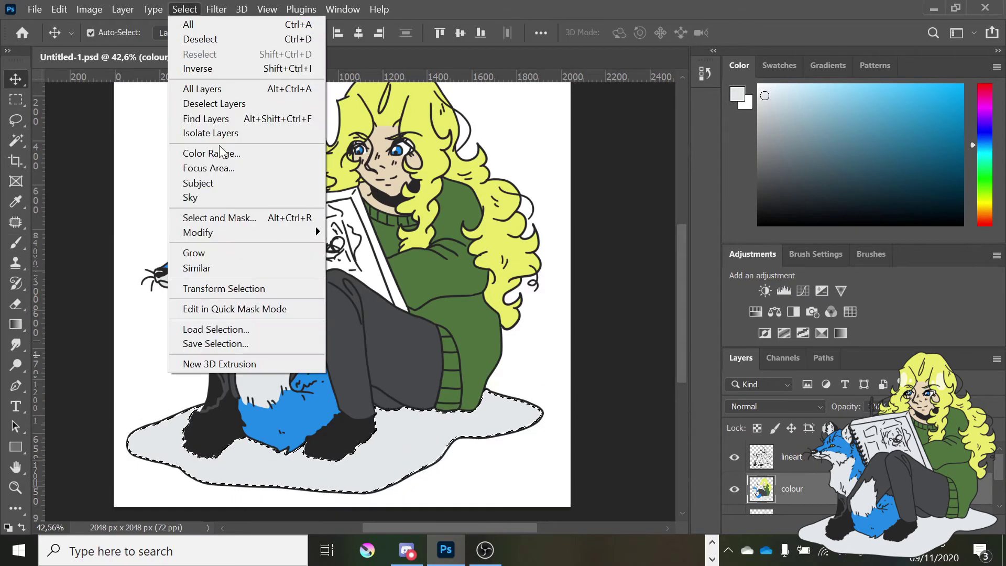
mouse_move(197, 295)
left_click(85, 263)
key("Return")
key("b")
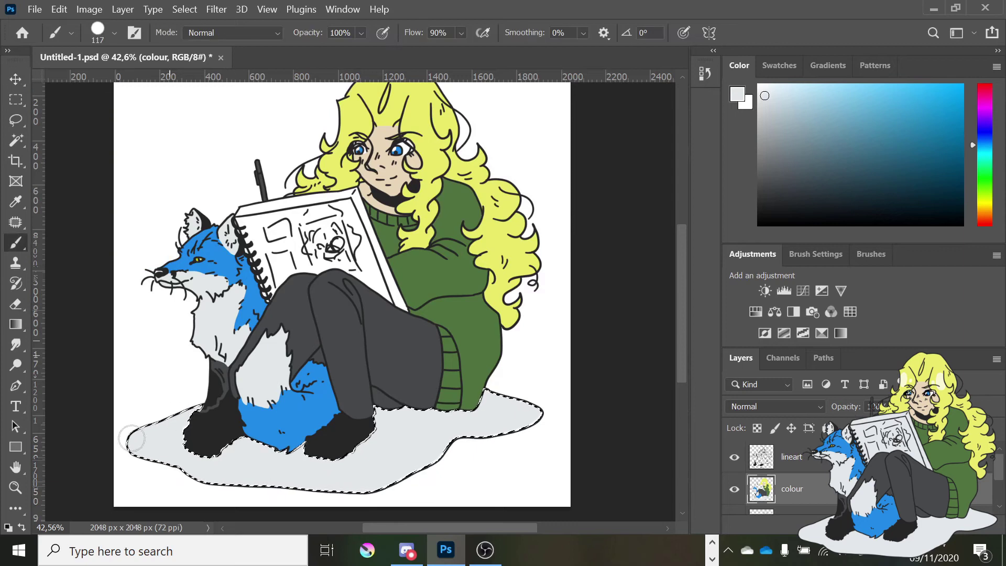
scroll(685, 346, "up", 1)
left_click(185, 9)
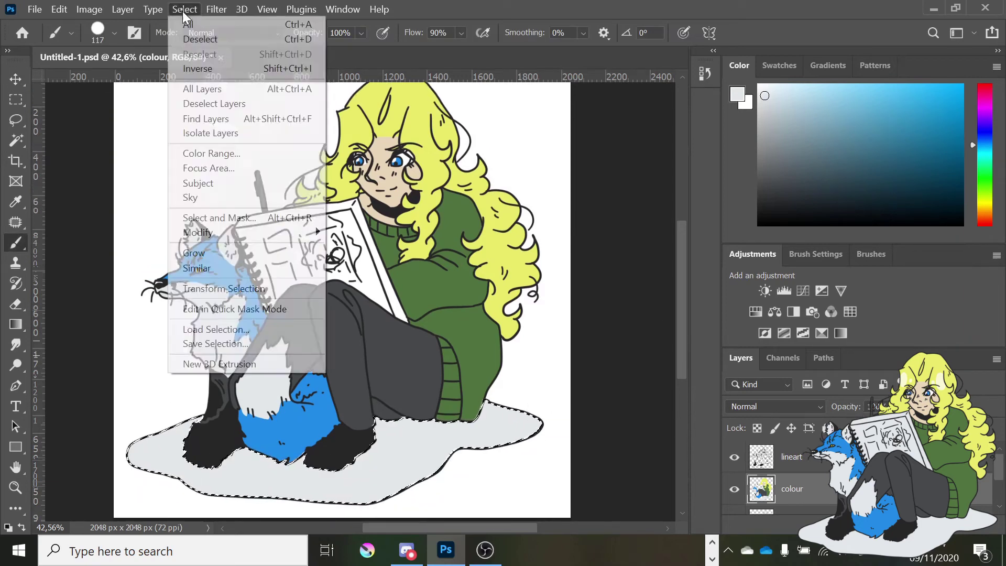
key("Escape")
key("v")
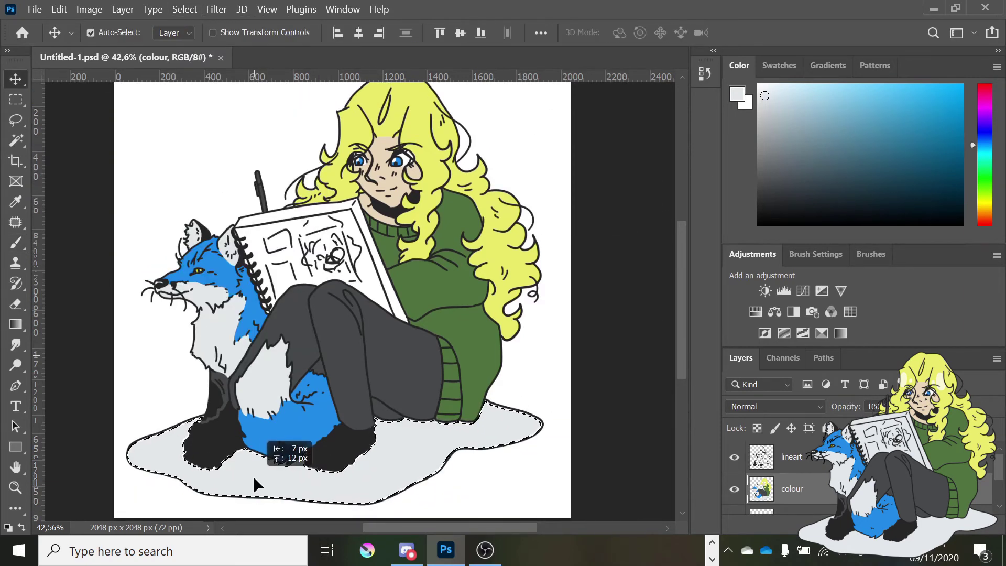
key("ctrl+d")
- Paint light grey along the sketchbook's top edge and switch to the Hard Round Pressure Size brush
scroll(665, 344, "up", 3)
scroll(350, 265, "up", 3)
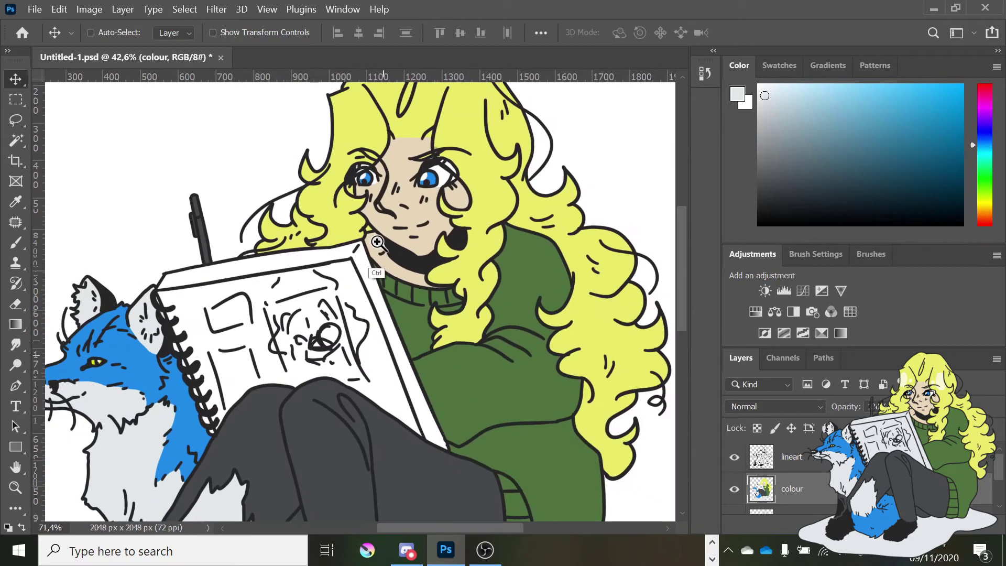
key("b")
mouse_move(283, 277)
left_mouse_down()
mouse_move(200, 284)
mouse_move(344, 262)
mouse_move(252, 315)
mouse_move(220, 362)
mouse_move(212, 325)
left_mouse_up()
left_click(860, 66)
left_click(816, 277)
left_click(872, 90)
left_click(945, 242)
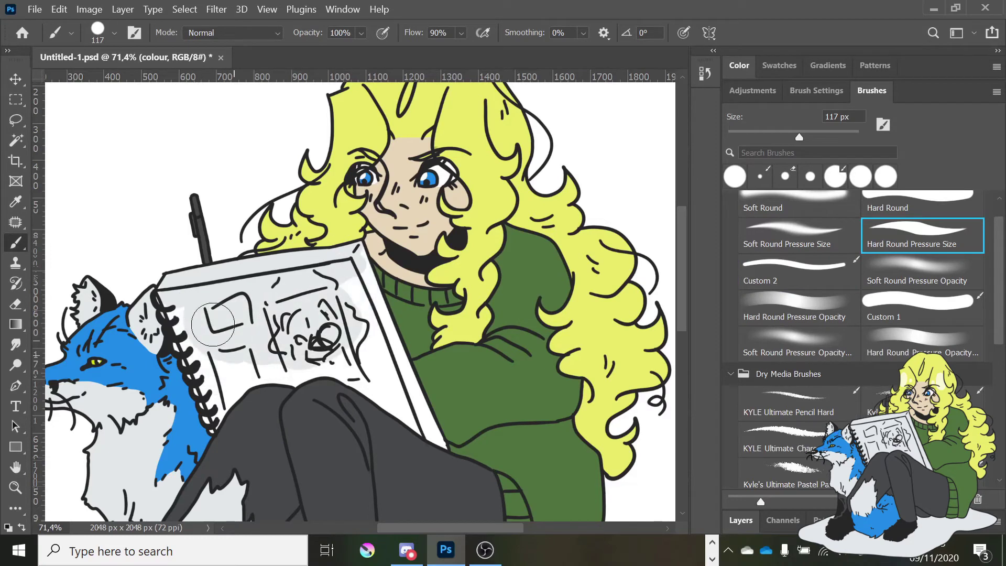
- With a 59 px brush, paint light grey along the sketchbook page edge on a rotated view
left_click(115, 33)
left_click_drag(84, 73, 60, 73)
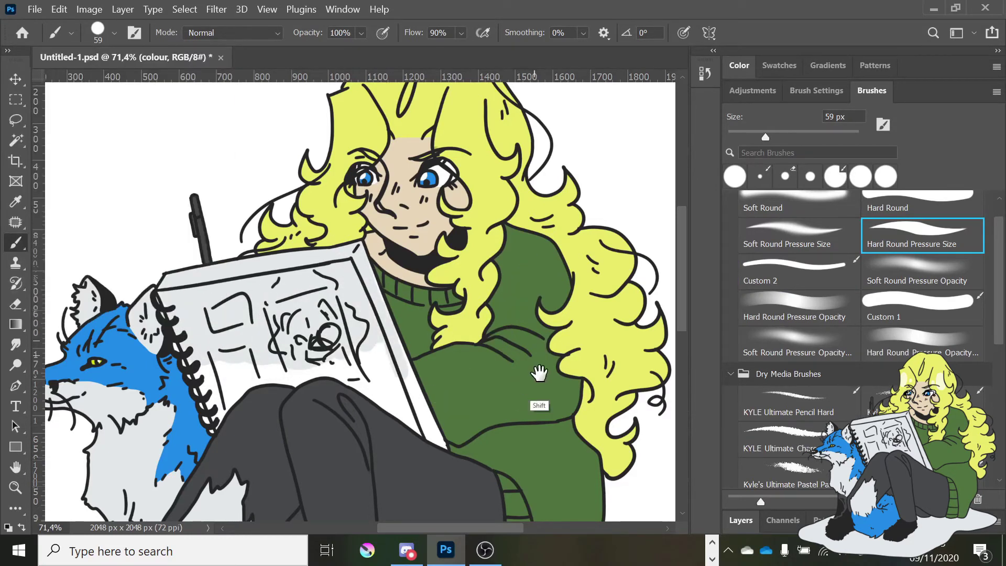
mouse_move(539, 373)
left_mouse_down()
mouse_move(450, 198)
mouse_move(357, 347)
left_mouse_up()
mouse_move(421, 261)
left_mouse_down()
mouse_move(419, 362)
mouse_move(519, 448)
left_mouse_up()
key("r")
mouse_move(569, 367)
left_mouse_down()
mouse_move(566, 358)
mouse_move(524, 419)
left_mouse_up()
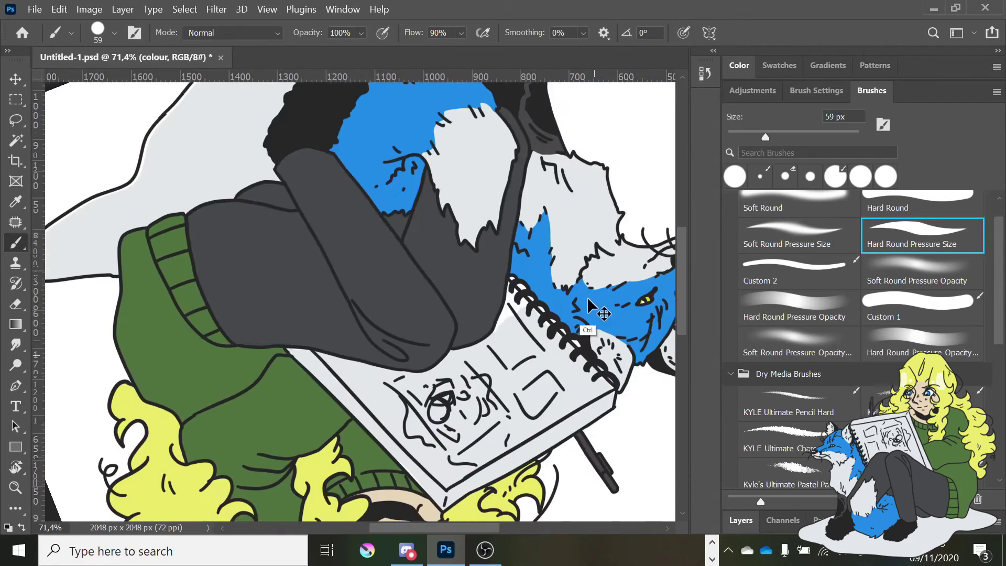
scroll(386, 379, "up", 4)
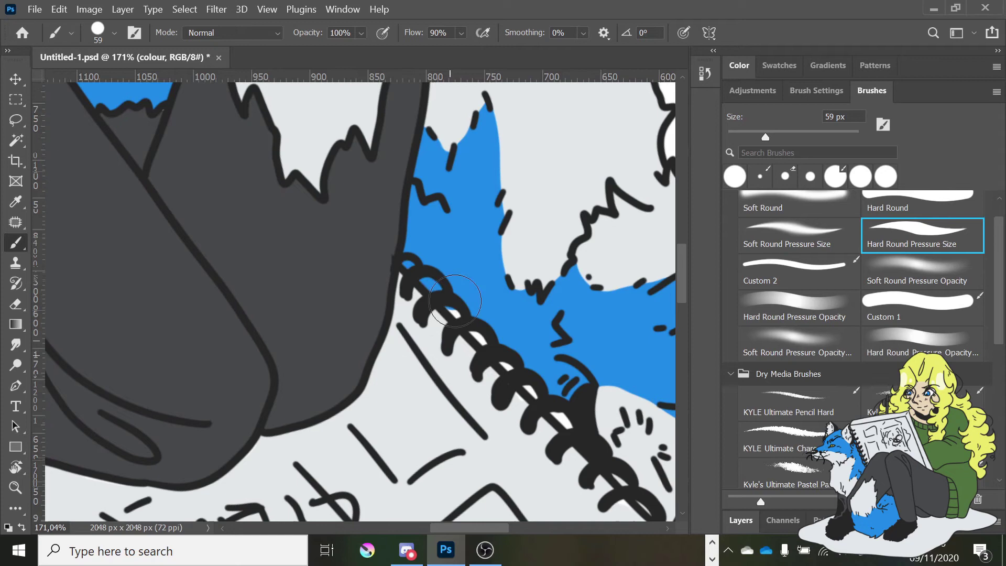
scroll(552, 392, "down", 5)
key("r")
left_click_drag(516, 310, 505, 310)
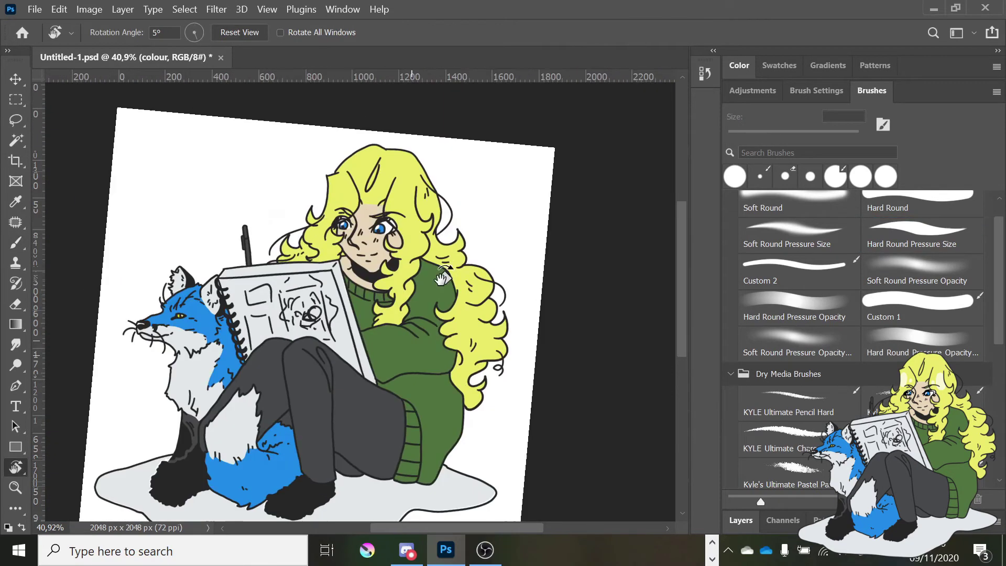
scroll(519, 281, "down", 2)
scroll(519, 281, "down", 1)
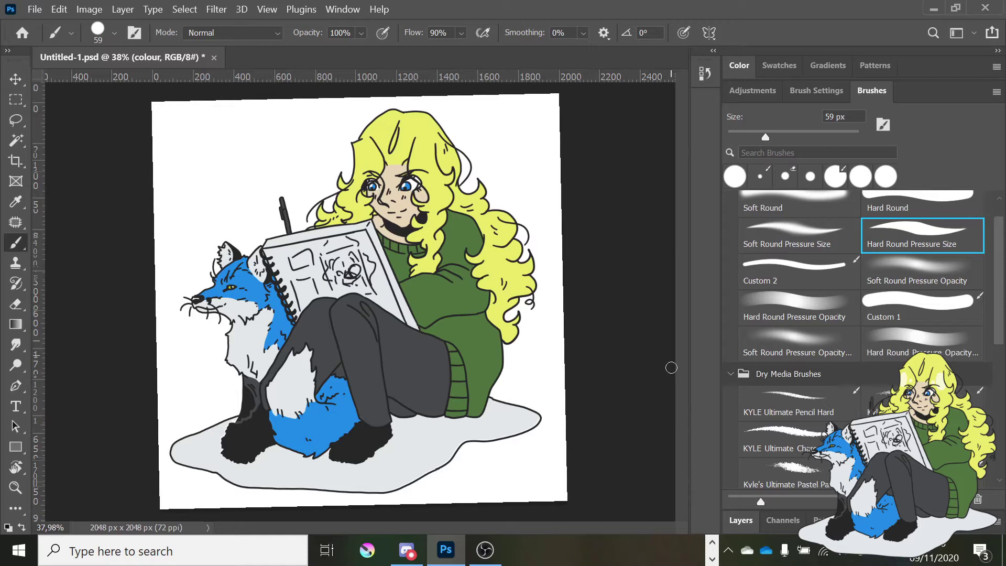
- Sample the hair colours and paint pale cream highlights onto the girl's yellow hair
left_click(741, 520)
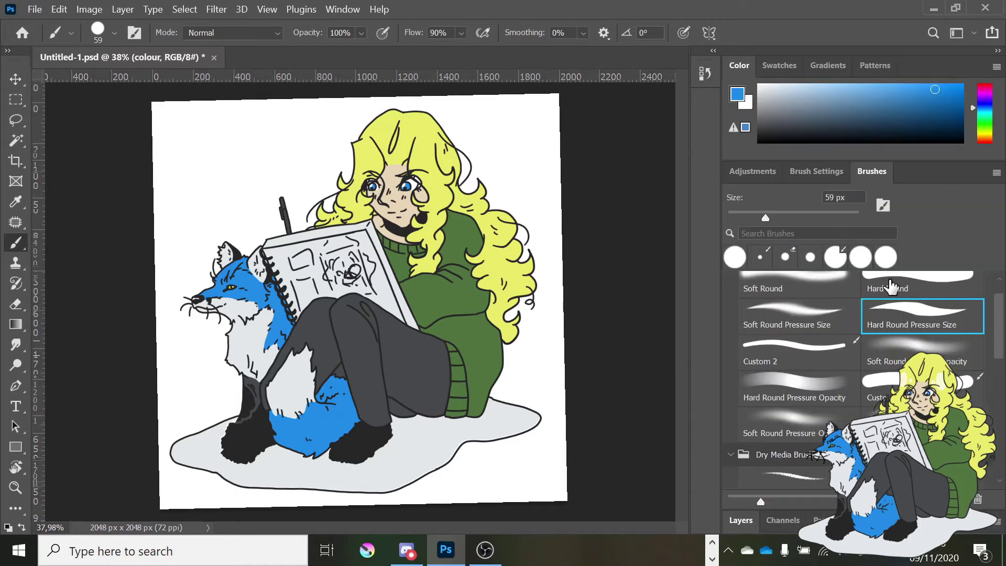
left_click(424, 163, "alt")
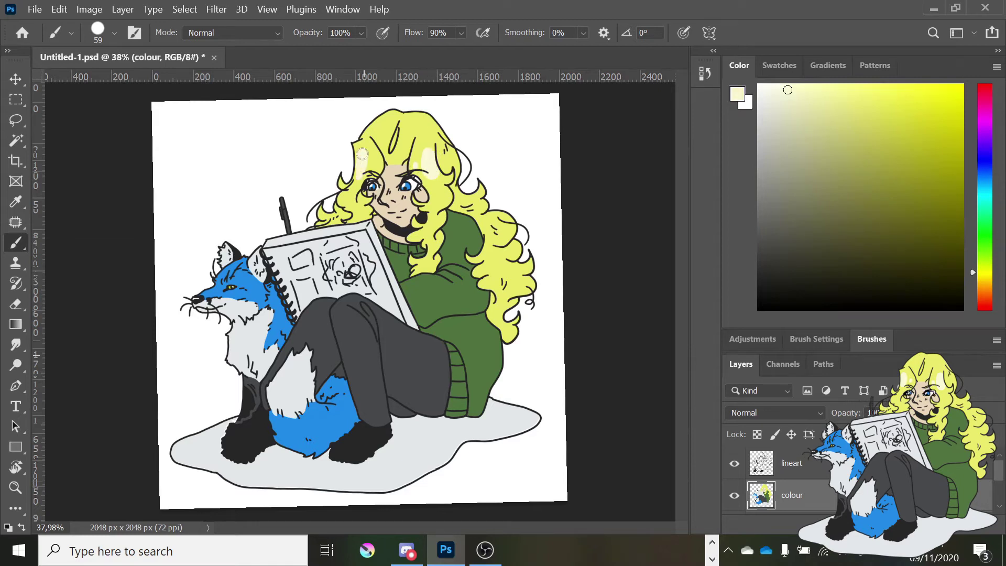
scroll(398, 145, "up", 6)
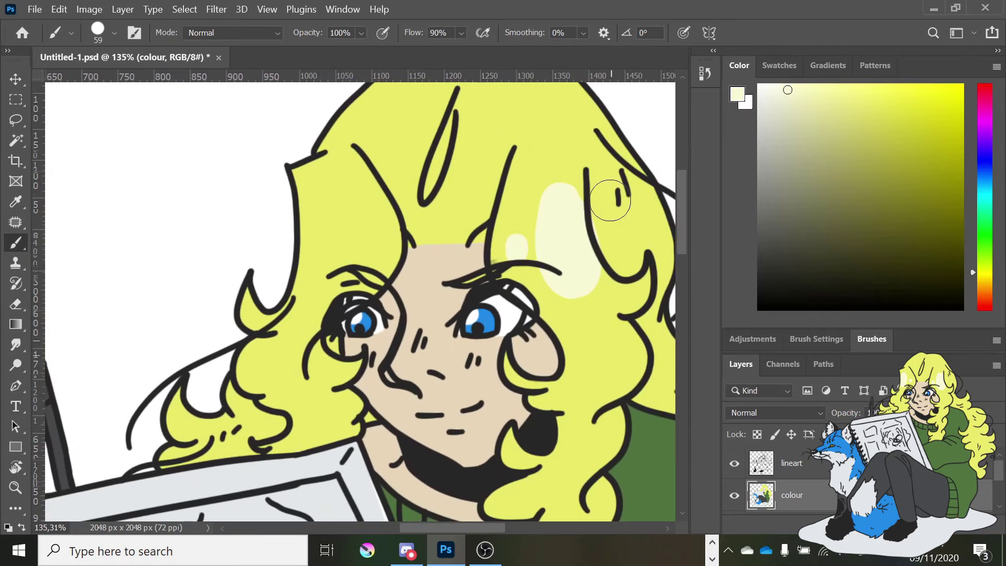
left_click_drag(326, 227, 319, 261)
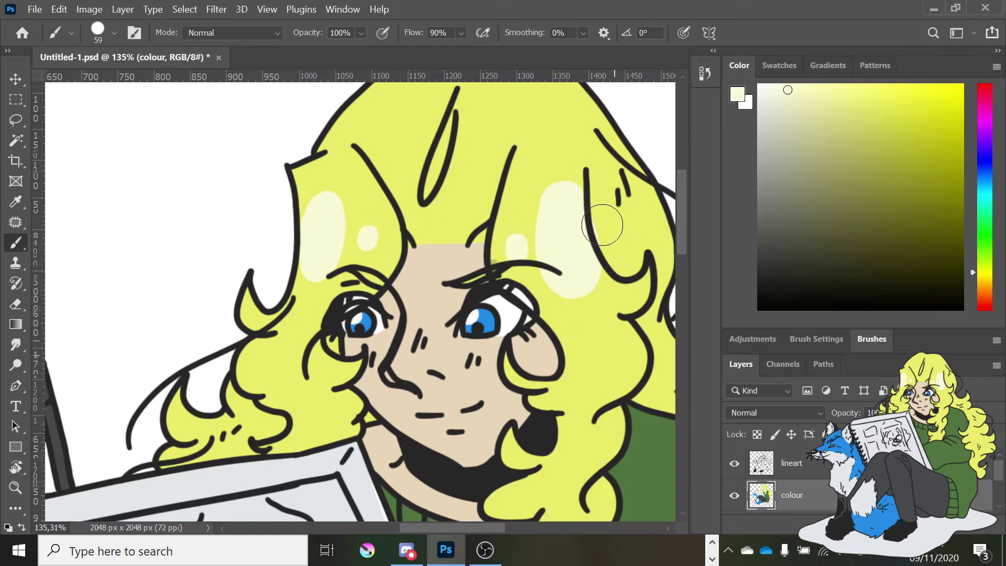
left_click(601, 223, "alt")
left_click(331, 218, "alt")
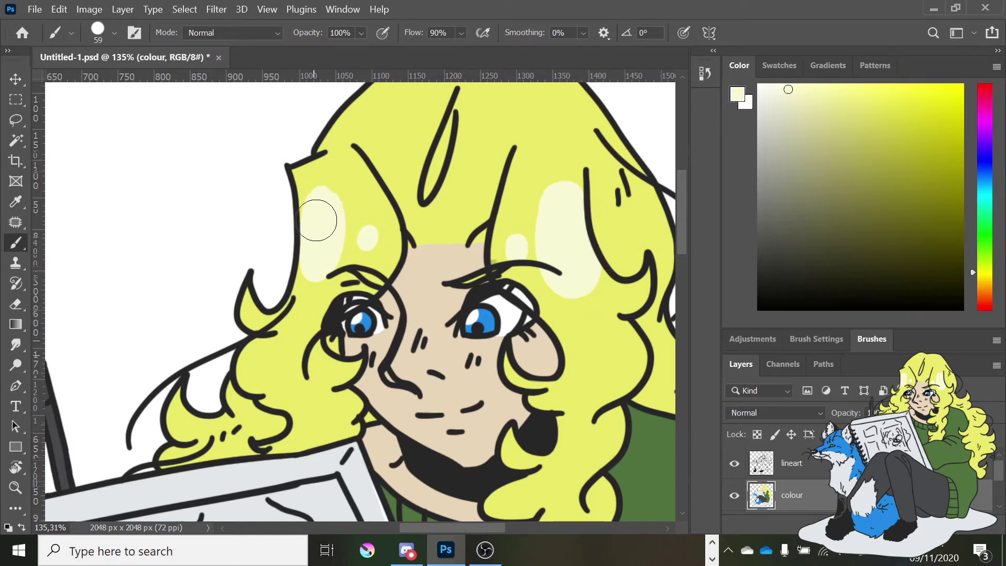
key("ctrl+0")
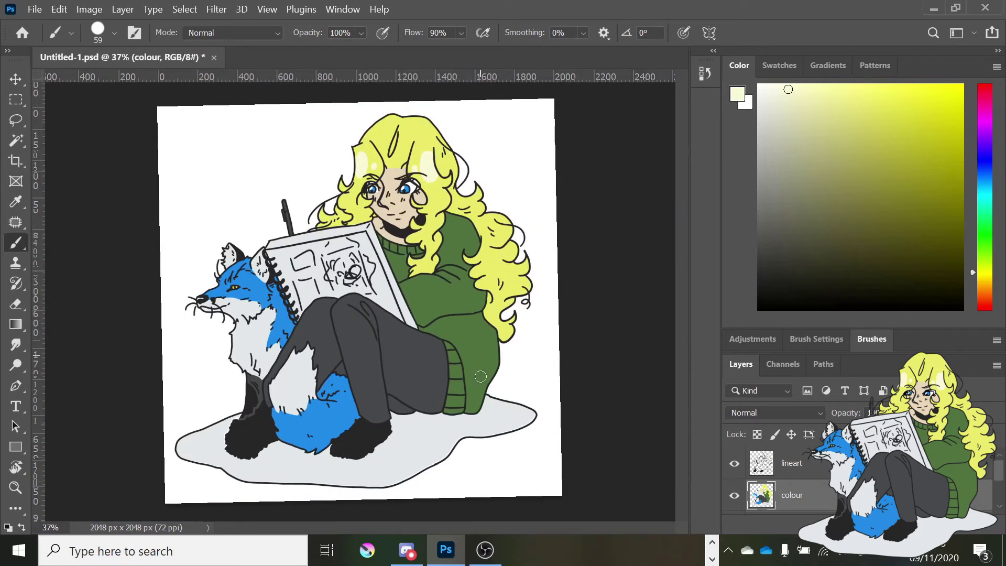
- Save the document and hide the white Background layer
key("alt+f")
key("s")
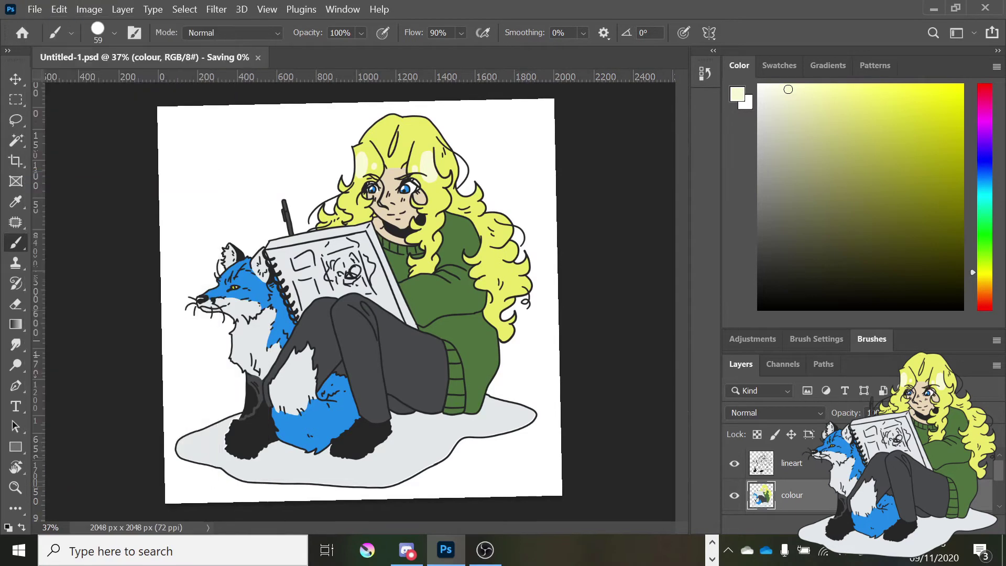
scroll(998, 503, "down", 2)
left_click(736, 497)
scroll(1000, 475, "up", 2)
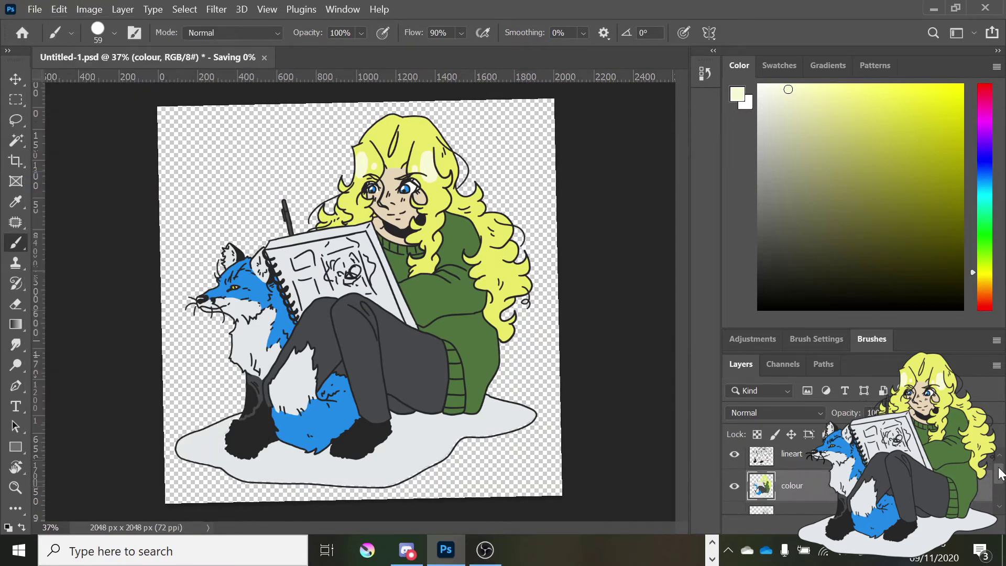
scroll(429, 440, "up", 5)
- Add a new empty Layer 1 and make it the active layer
key("ctrl+shift+alt+n")
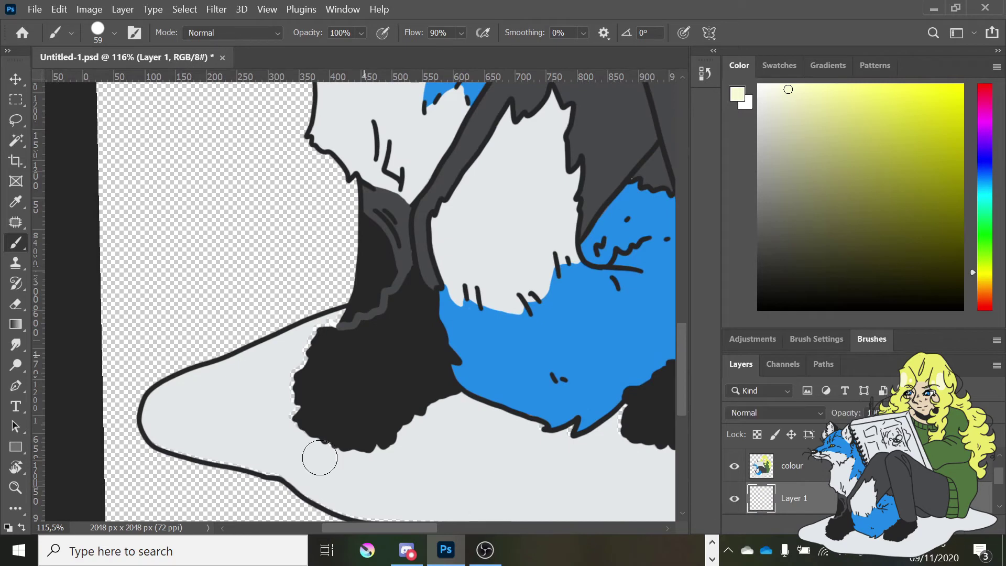
left_click(319, 456, "alt")
left_click(750, 495)
scroll(302, 469, "right", 5)
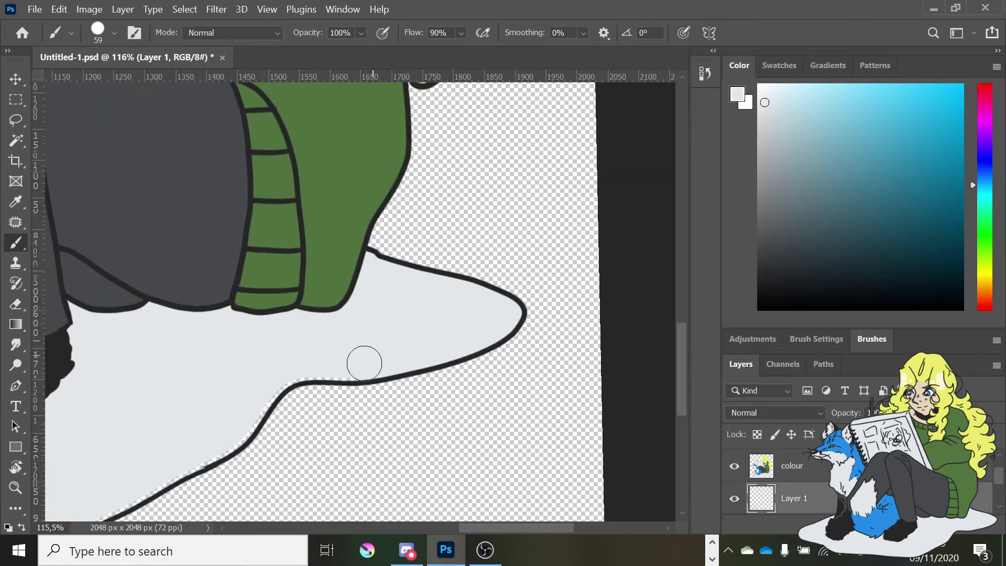
scroll(130, 490, "left", 5)
scroll(135, 419, "down", 1)
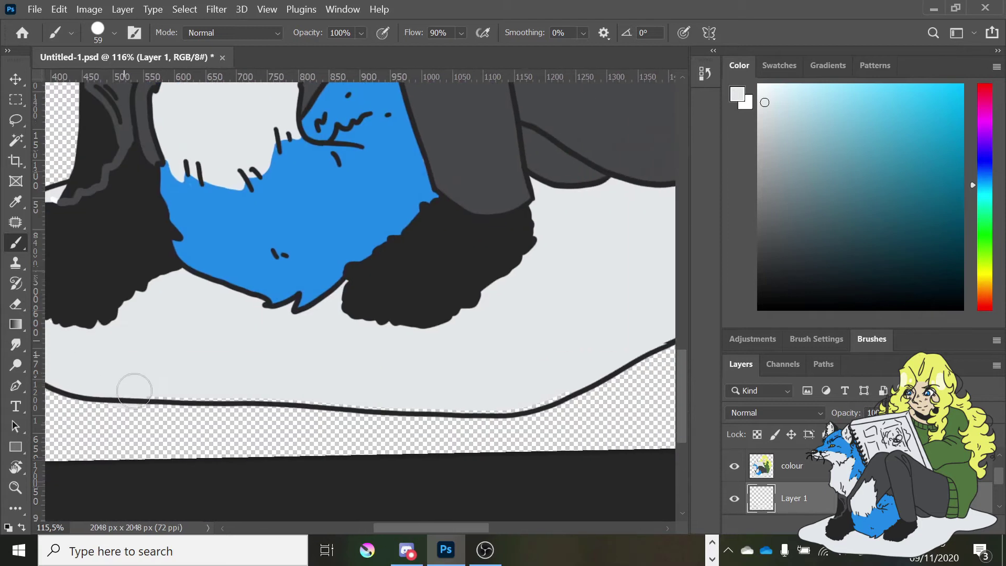
scroll(399, 420, "down", 5)
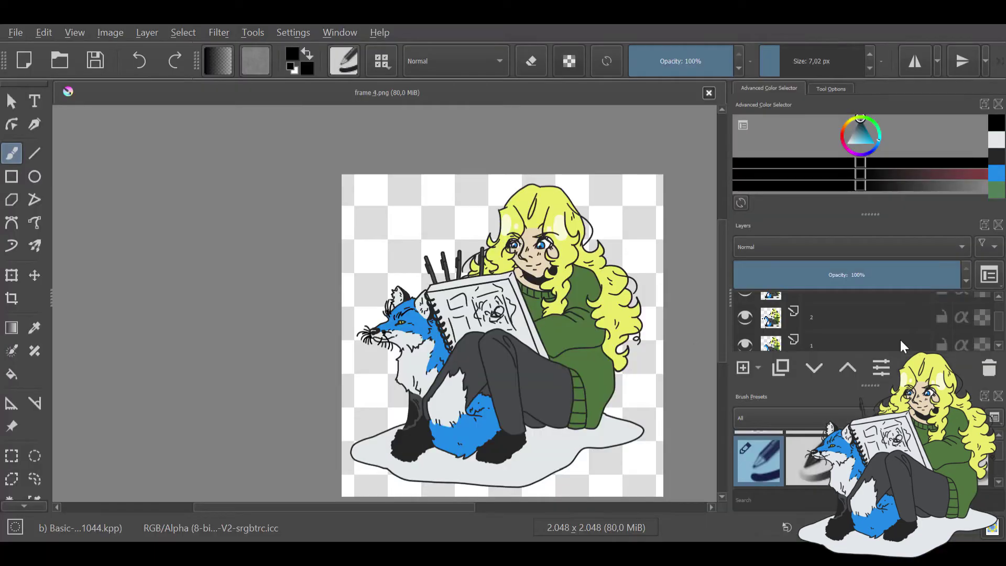
- On the top frame layer, paint hair yellow over the brow area and the left eye's lashes
left_click(864, 309)
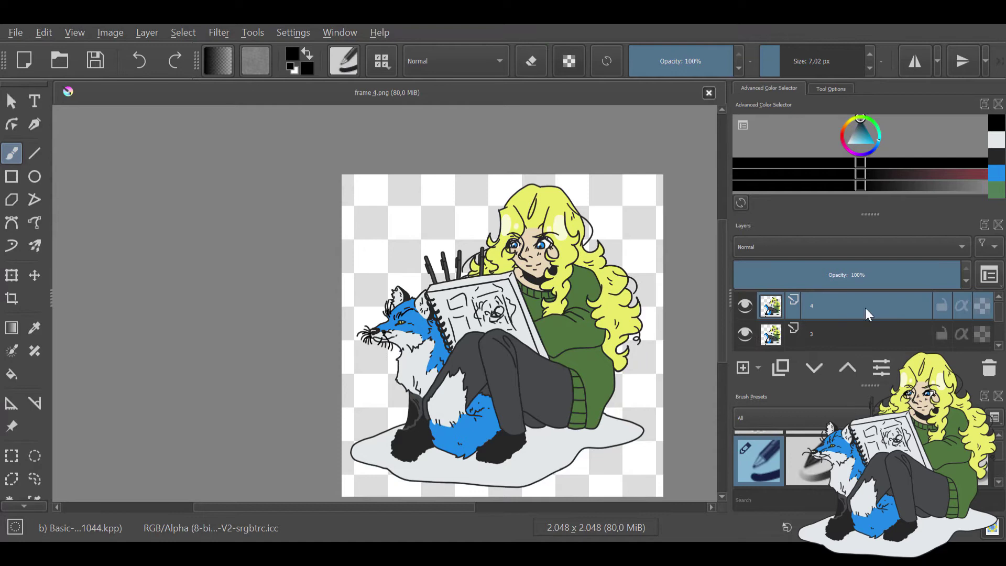
scroll(398, 262, "up", 5)
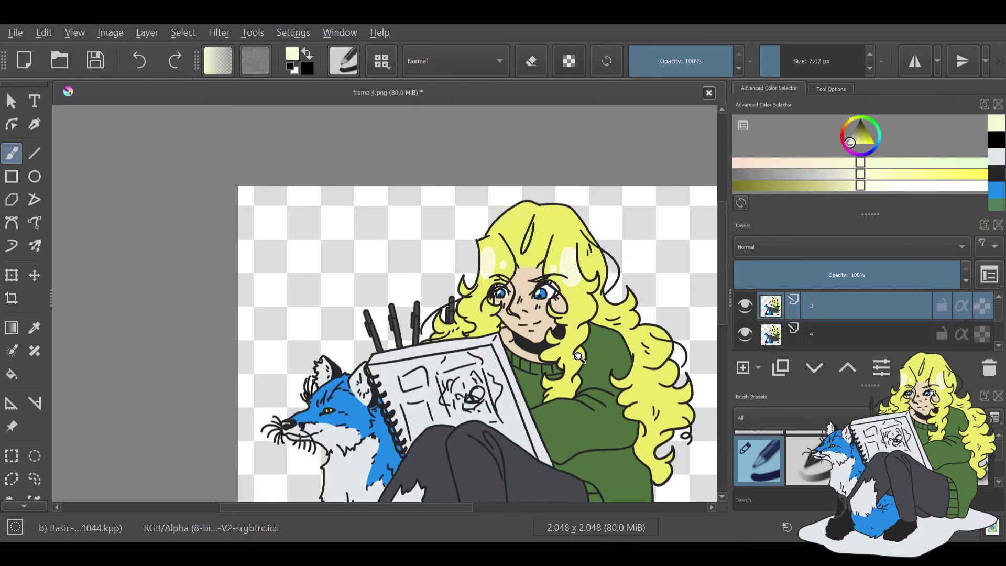
scroll(865, 325, "up", 2)
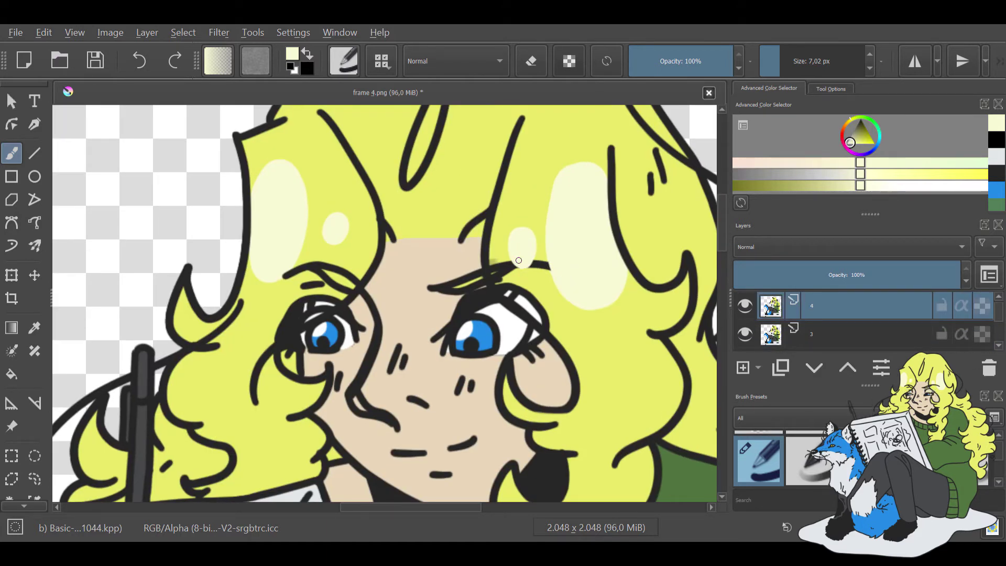
left_click(518, 261, "ctrl")
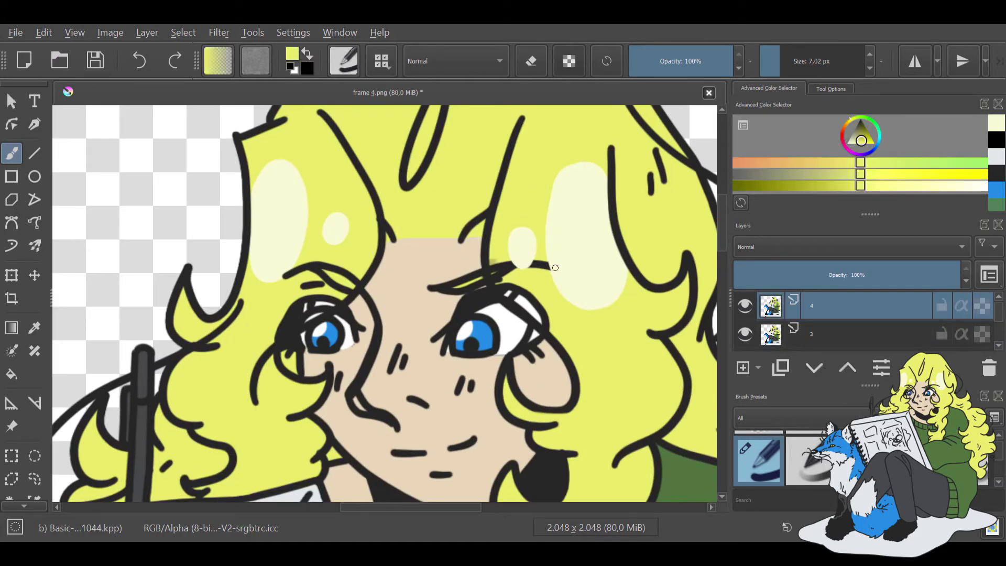
mouse_move(519, 260)
left_mouse_down()
mouse_move(577, 278)
mouse_move(538, 312)
mouse_move(500, 284)
left_mouse_up()
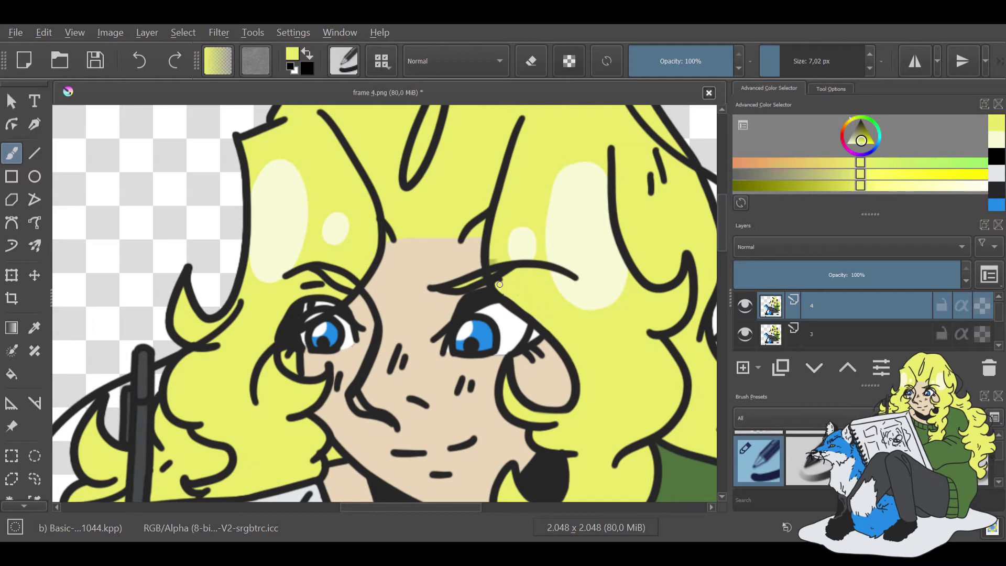
left_click_drag(325, 299, 296, 322)
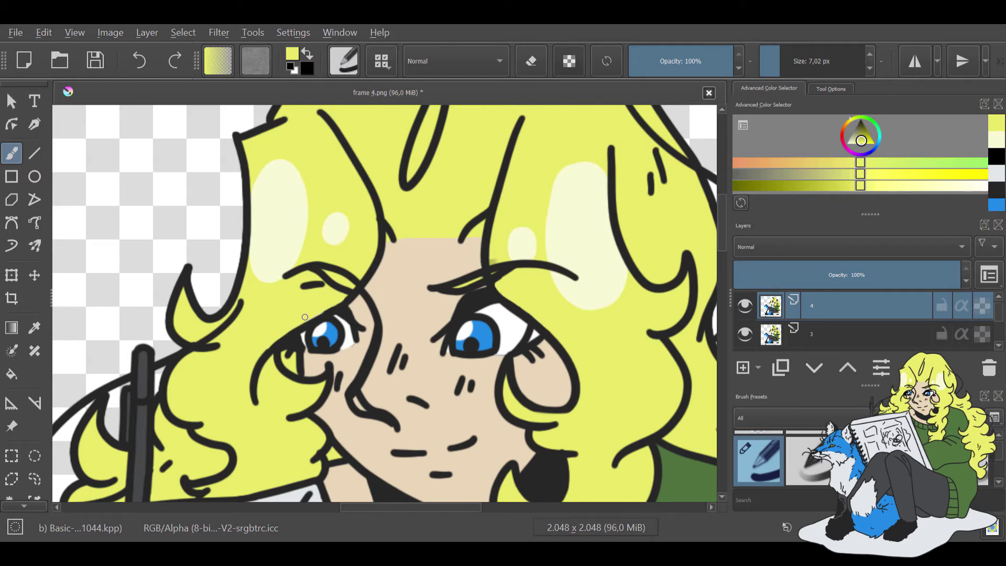
- Paint skin beige over both eyes and the remaining lash by the right eye
left_click(382, 335, "ctrl")
left_click_drag(382, 335, 305, 333)
mouse_move(432, 340)
left_mouse_down()
mouse_move(507, 328)
mouse_move(518, 361)
mouse_move(534, 334)
left_mouse_up()
mouse_move(462, 301)
left_mouse_down()
mouse_move(485, 293)
mouse_move(514, 324)
left_mouse_up()
left_click(288, 351, "ctrl")
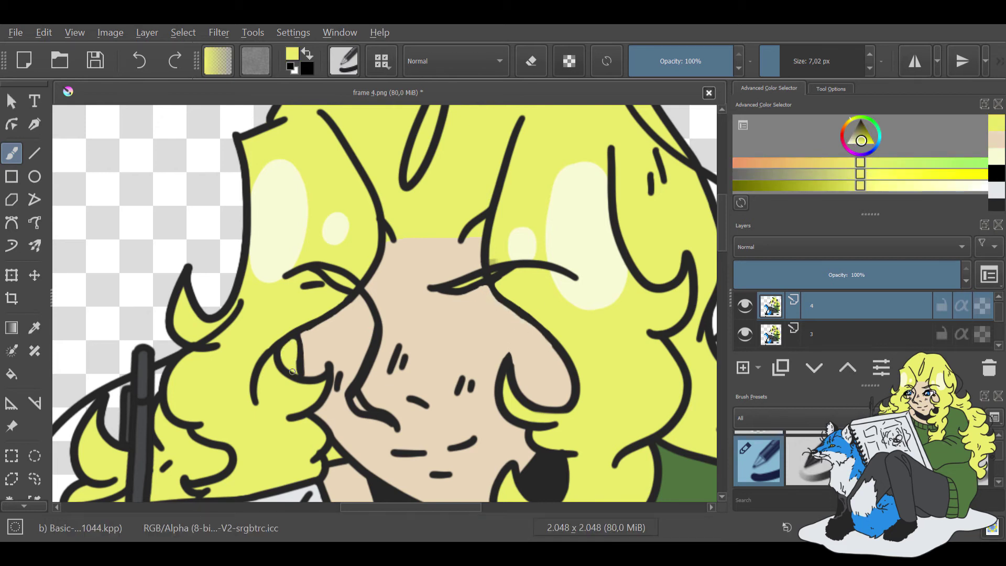
scroll(445, 438, "down", 3)
scroll(444, 438, "up", 2)
- Copy the face area around the eyes onto a new layer, reorder it, and hide layer 3
scroll(444, 438, "up", 1)
left_click(35, 478)
left_click_drag(455, 249, 312, 305)
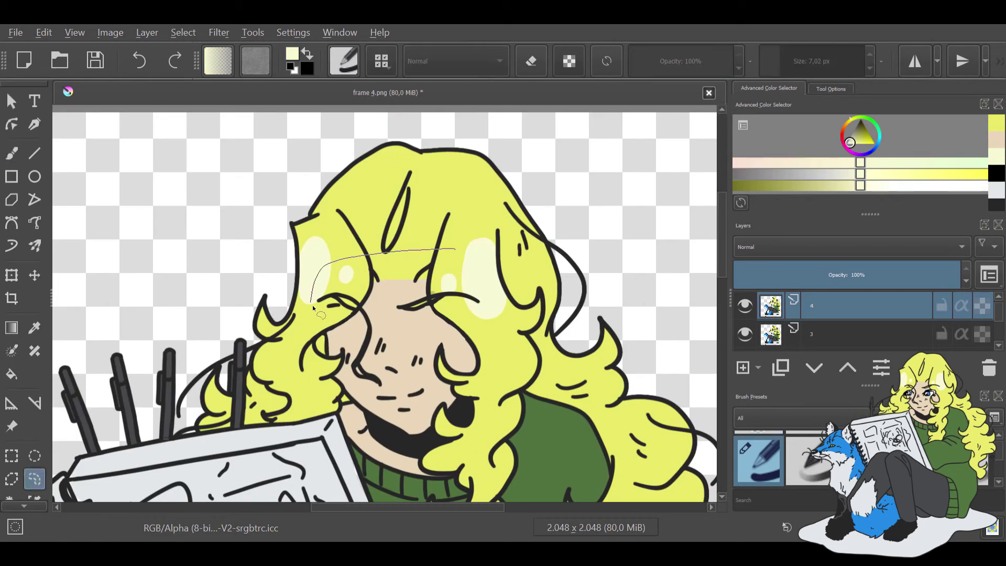
key("ctrl+c")
key("ctrl+v")
left_click_drag(842, 300, 832, 330)
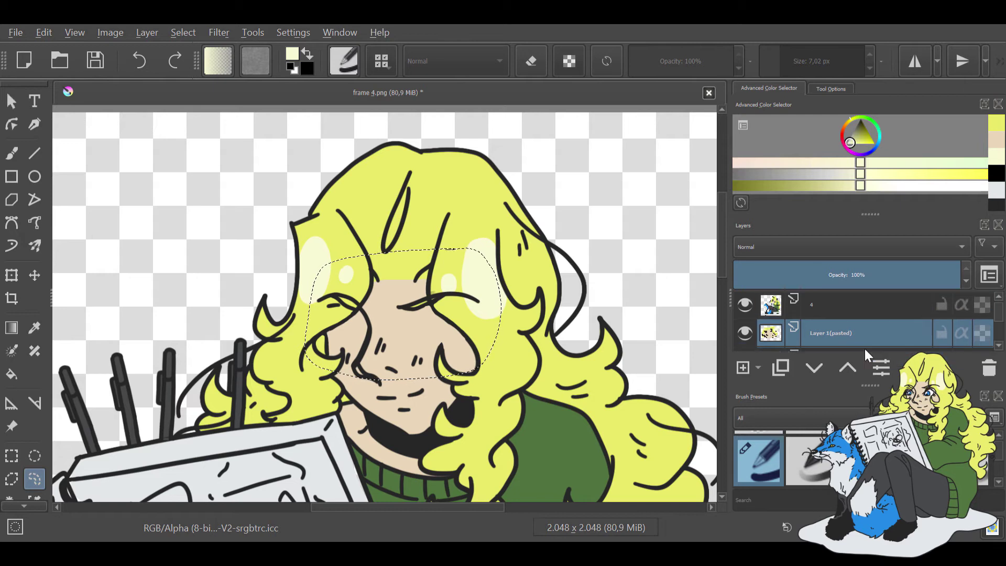
scroll(839, 312, "down", 1)
left_click(833, 339)
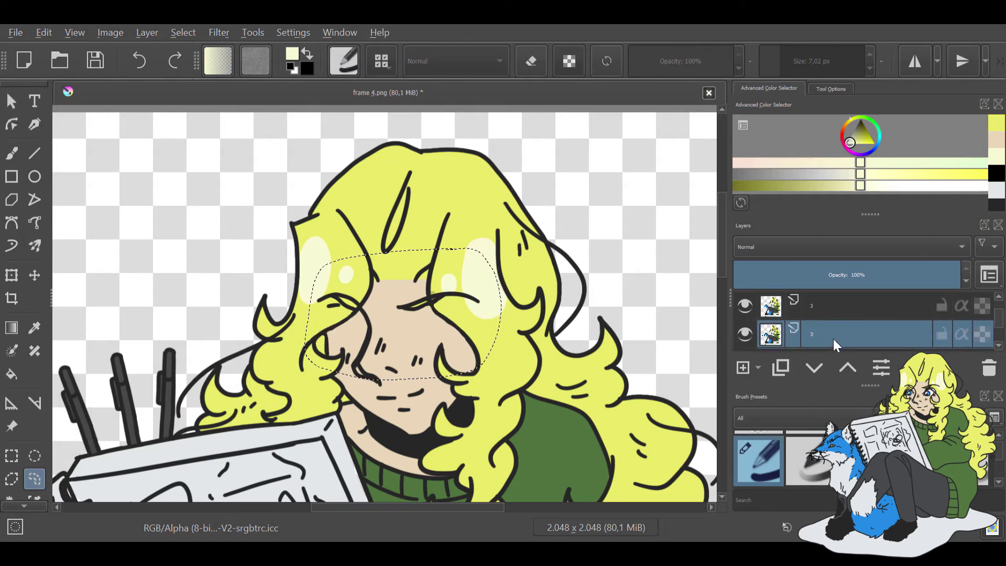
left_click(745, 305)
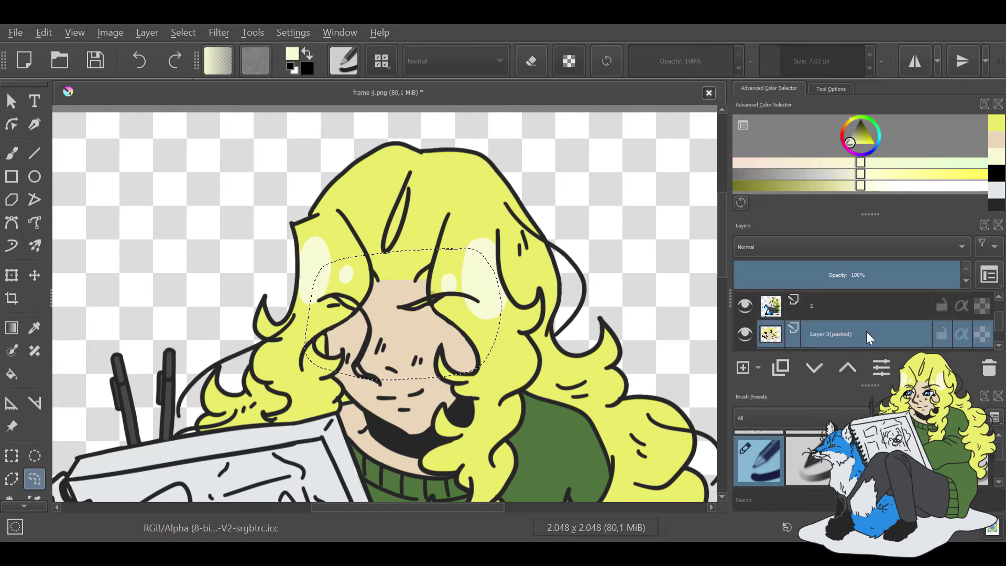
scroll(868, 332, "up", 1)
- Clear the selection, move layer 1 above layer 2 at 53% opacity, and select layer 2
key("b")
scroll(776, 322, "down", 1)
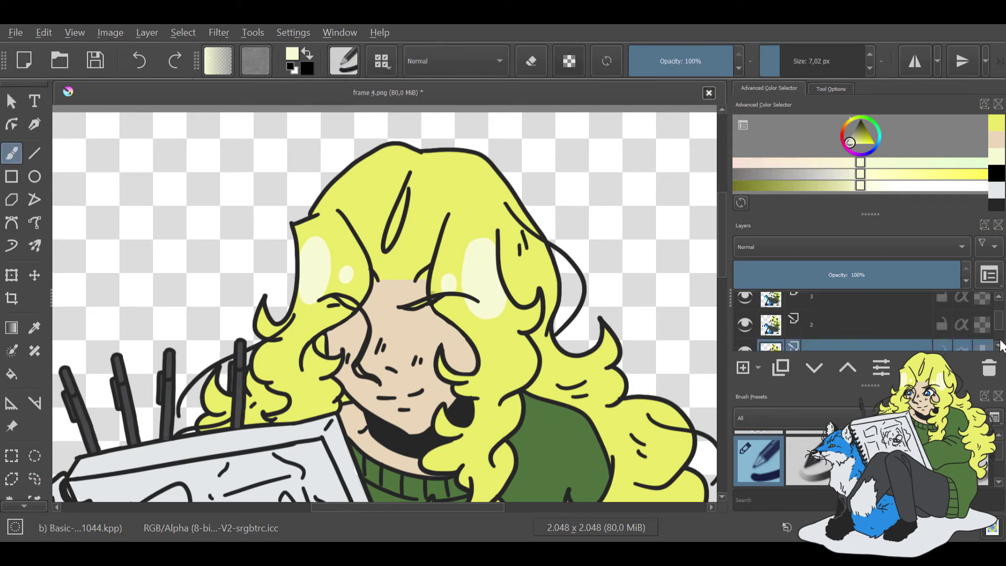
left_click(745, 325)
left_click(745, 348)
left_click(838, 318)
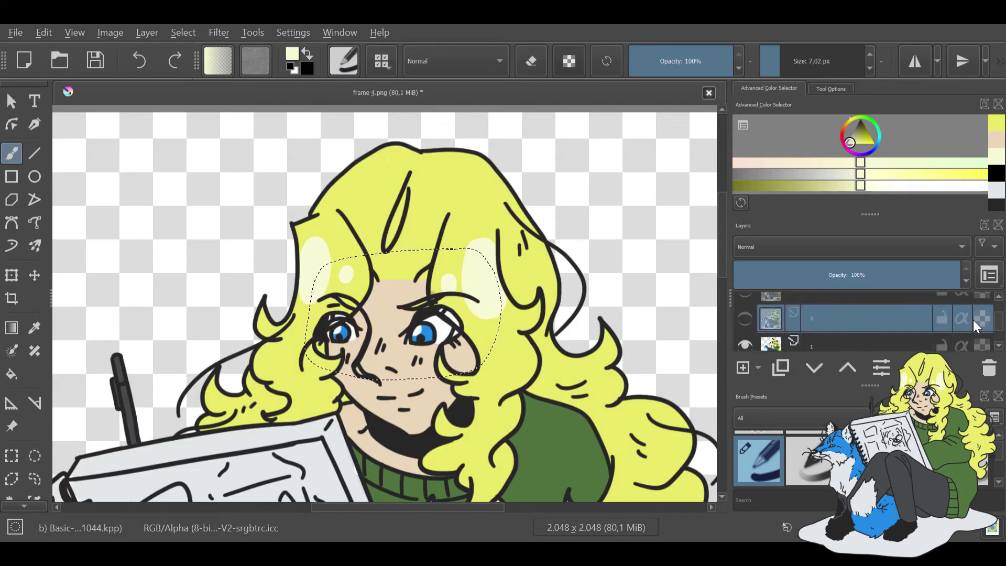
left_click(35, 479)
key("b")
key("ctrl+shift+a")
left_click_drag(800, 335, 855, 309)
left_click(854, 275)
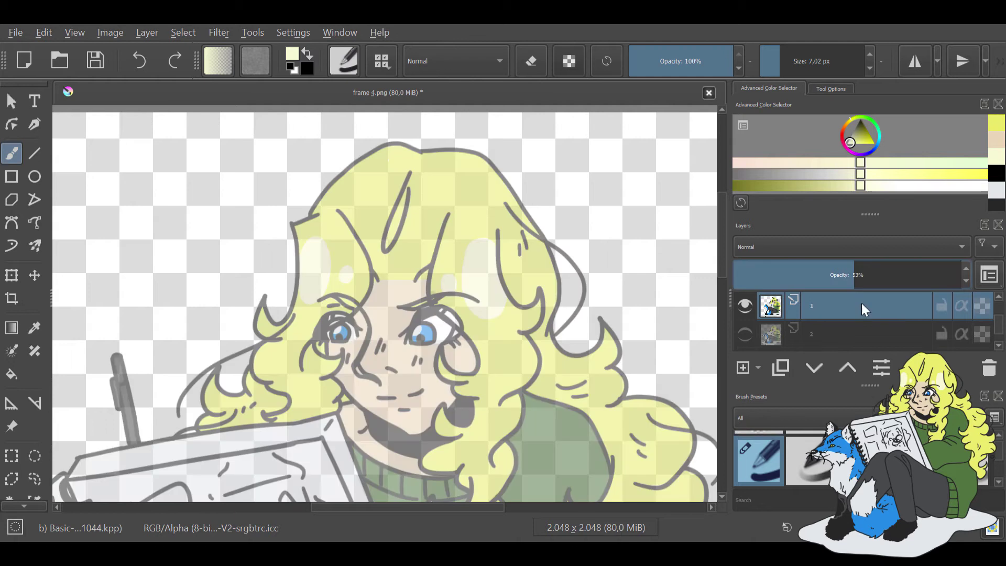
left_click(885, 344)
scroll(374, 314, "up", 5)
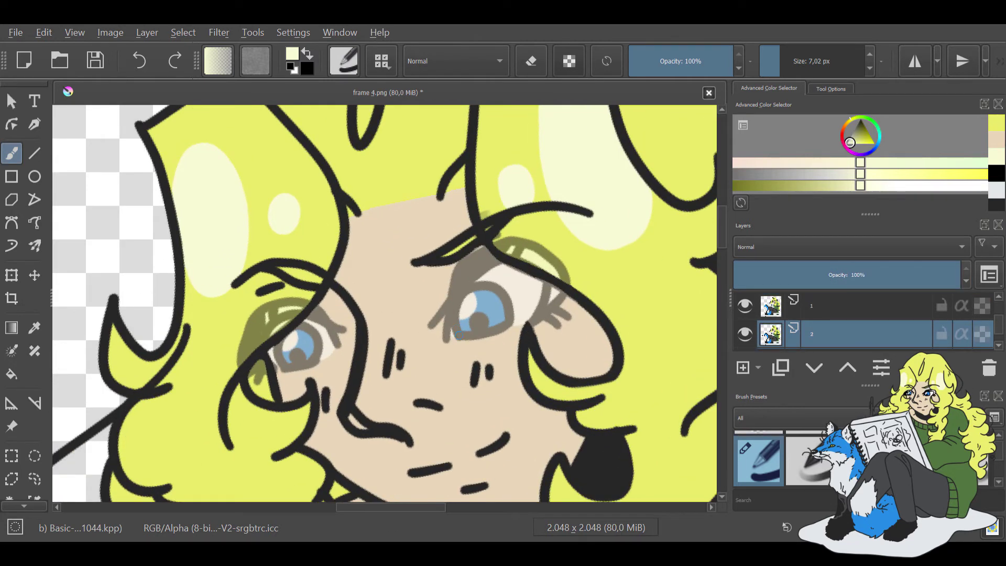
- Ink black upper lids, lashes and outlines for both eyes, plus the right pupil
left_click_drag(452, 314, 514, 283)
left_click_drag(464, 341, 518, 314)
key("ctrl+z")
key("ctrl+z")
mouse_move(449, 311)
left_mouse_down()
mouse_move(548, 278)
mouse_move(532, 326)
left_mouse_up()
left_click_drag(545, 313, 565, 330)
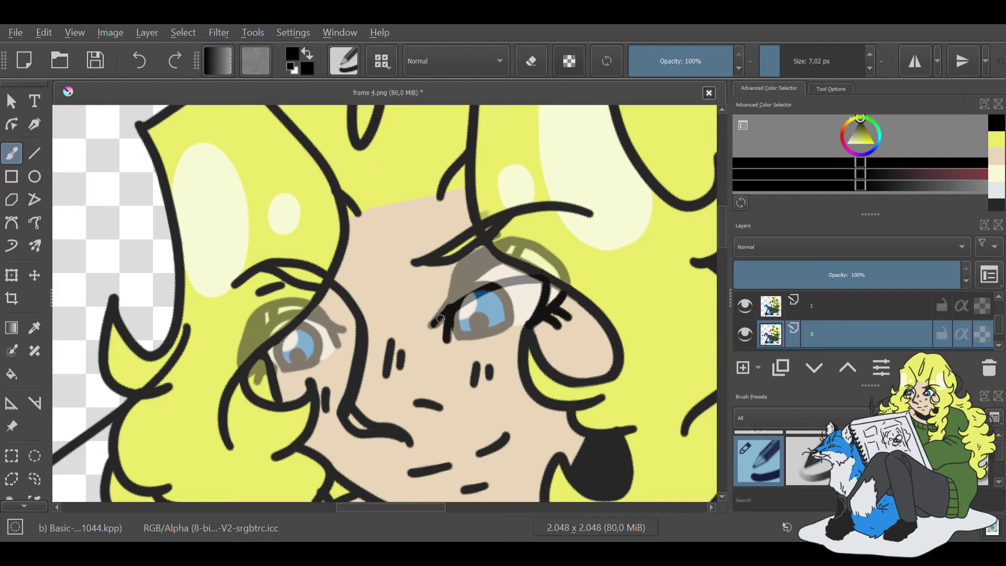
left_click_drag(451, 296, 551, 262)
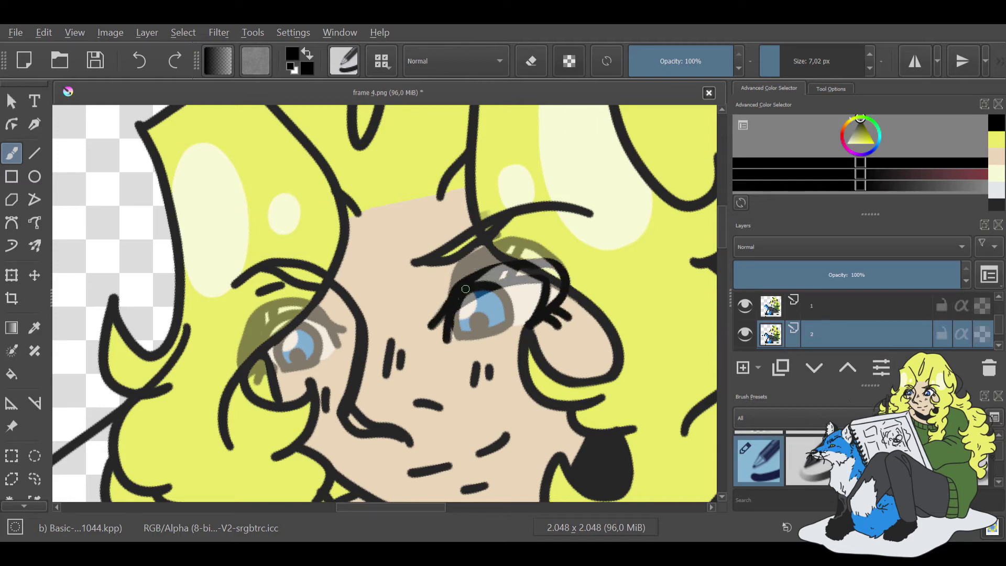
mouse_move(466, 288)
left_mouse_down()
mouse_move(503, 324)
mouse_move(507, 291)
left_mouse_up()
left_click_drag(475, 320, 479, 318)
scroll(427, 517, "left", 1)
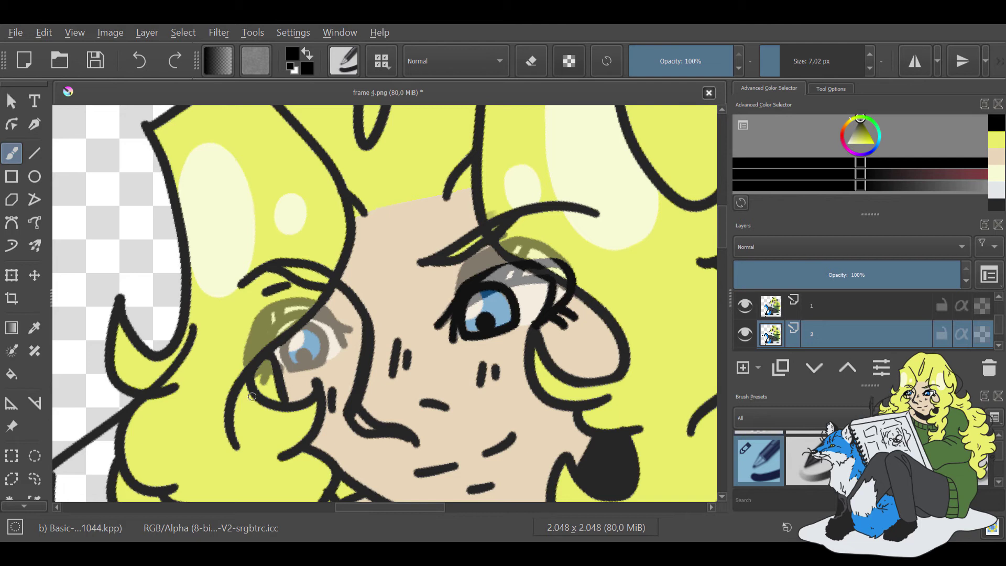
left_click_drag(262, 356, 358, 336)
mouse_move(264, 371)
left_mouse_down()
mouse_move(288, 322)
mouse_move(335, 326)
mouse_move(289, 319)
mouse_move(274, 348)
mouse_move(251, 367)
left_mouse_up()
key("ctrl+z")
key("ctrl+z")
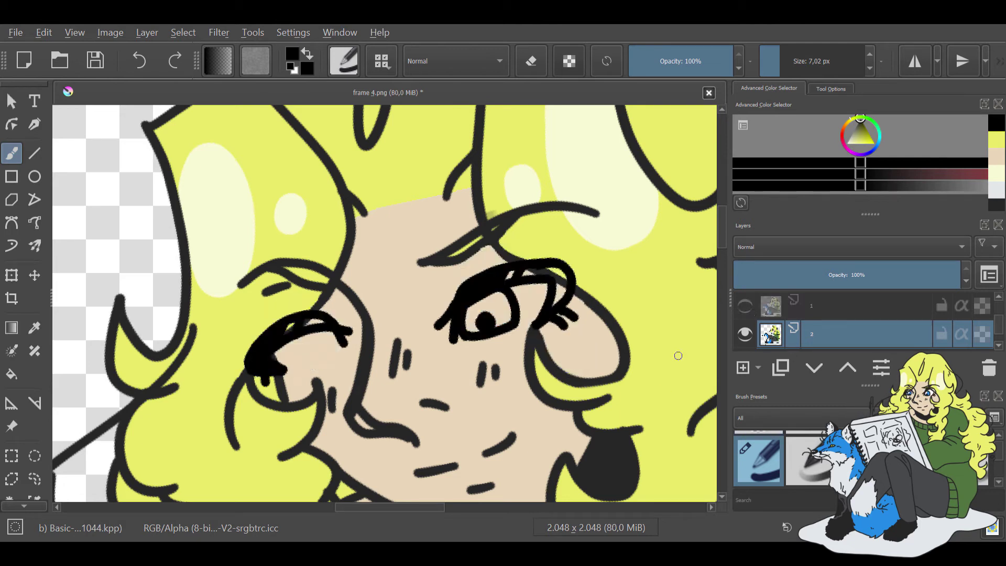
- Fill both irises with blue and paint a black pupil in the right eye
left_click(999, 346)
left_click(865, 348)
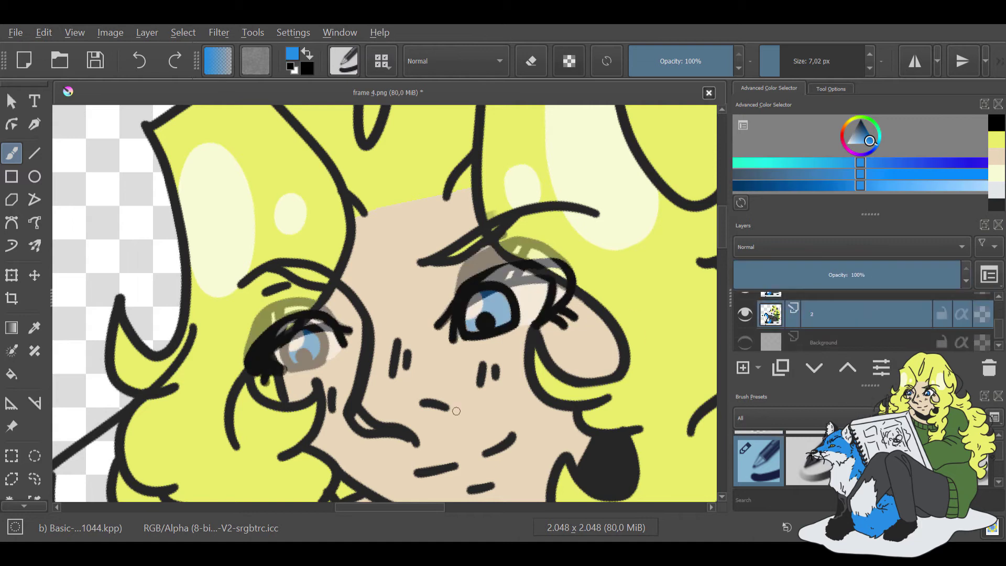
left_click(487, 303)
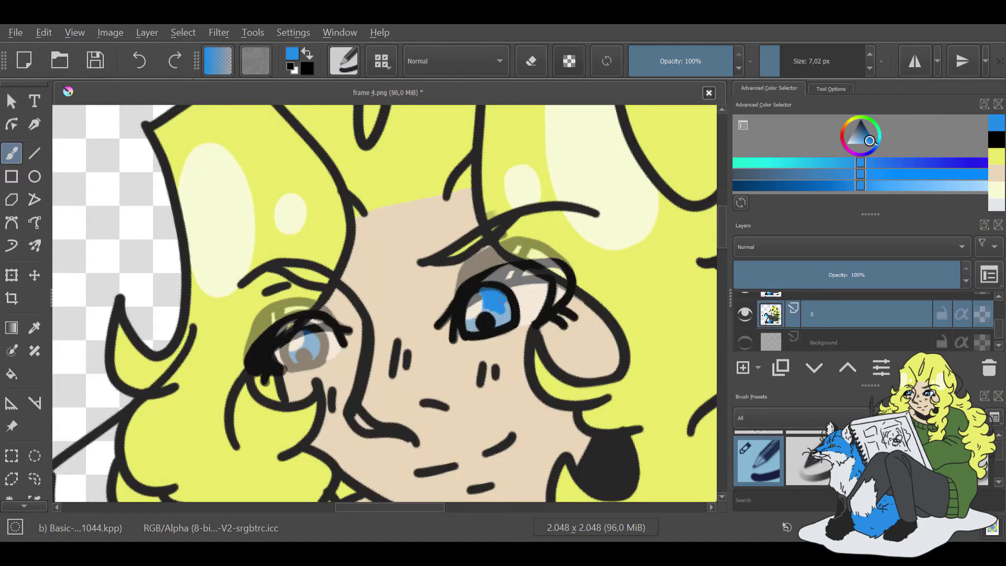
key("ctrl+z")
left_click(305, 348)
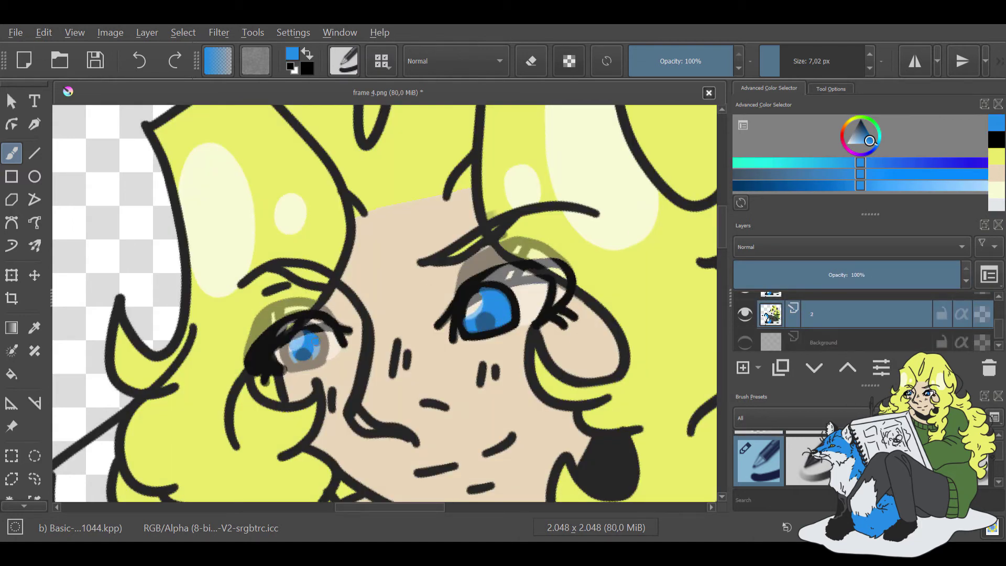
key("x")
left_click(486, 320)
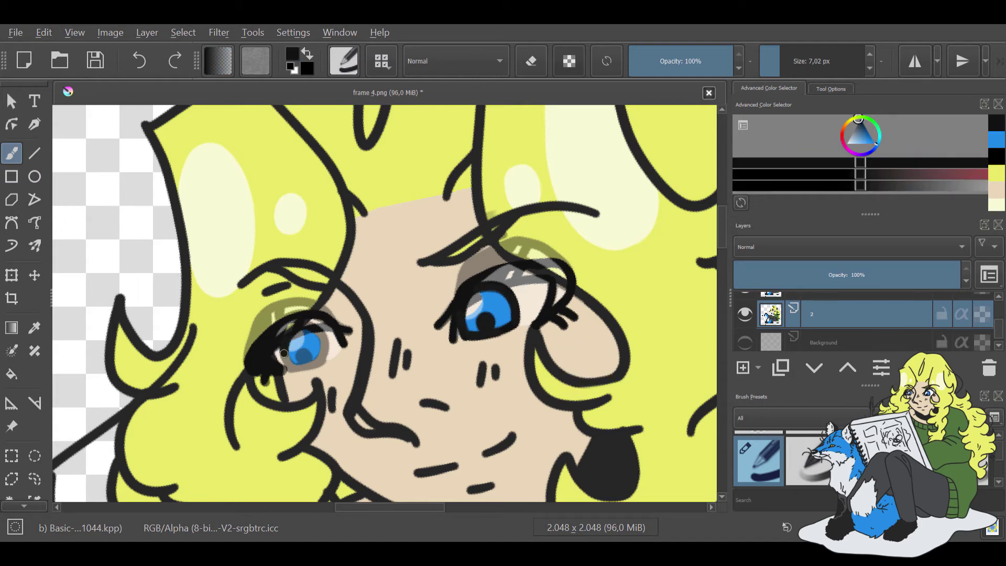
- Add white highlights to both eyes with a finer brush and hide the grey sketch
key("d")
key("x")
left_click(475, 306)
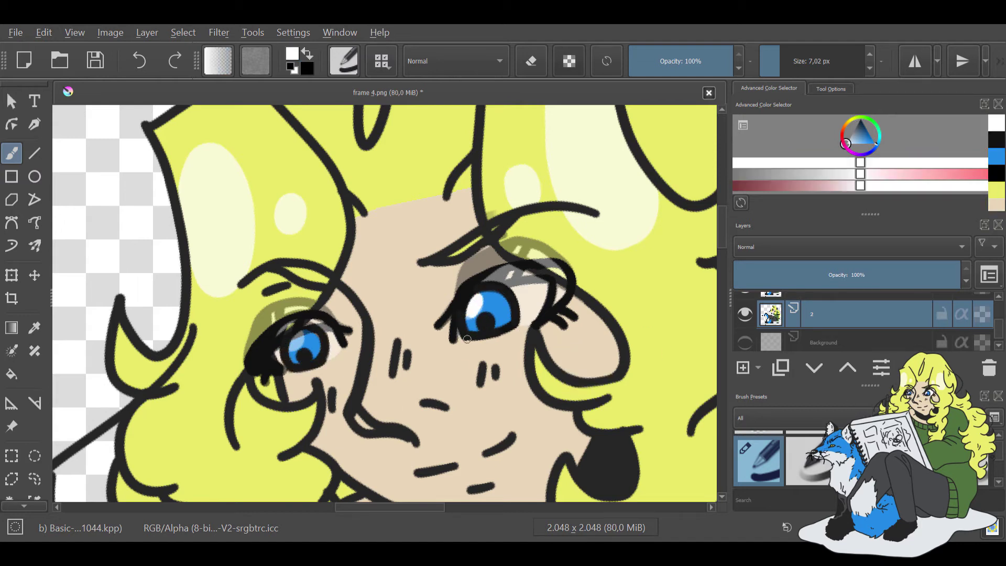
key("shift+Delete")
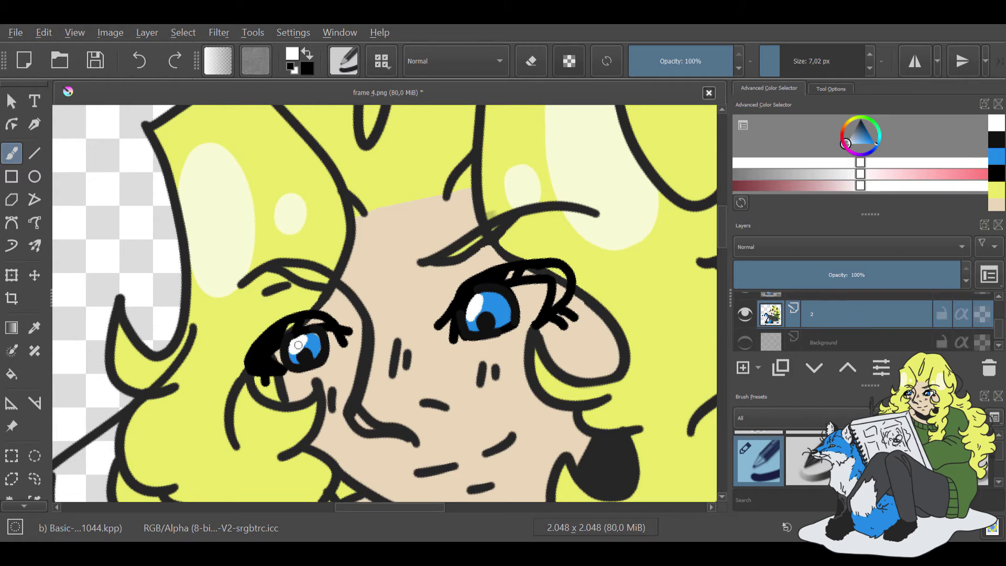
key("[")
key("[")
key("[")
key("[")
key("[")
left_click(291, 328)
left_click_drag(307, 321, 319, 320)
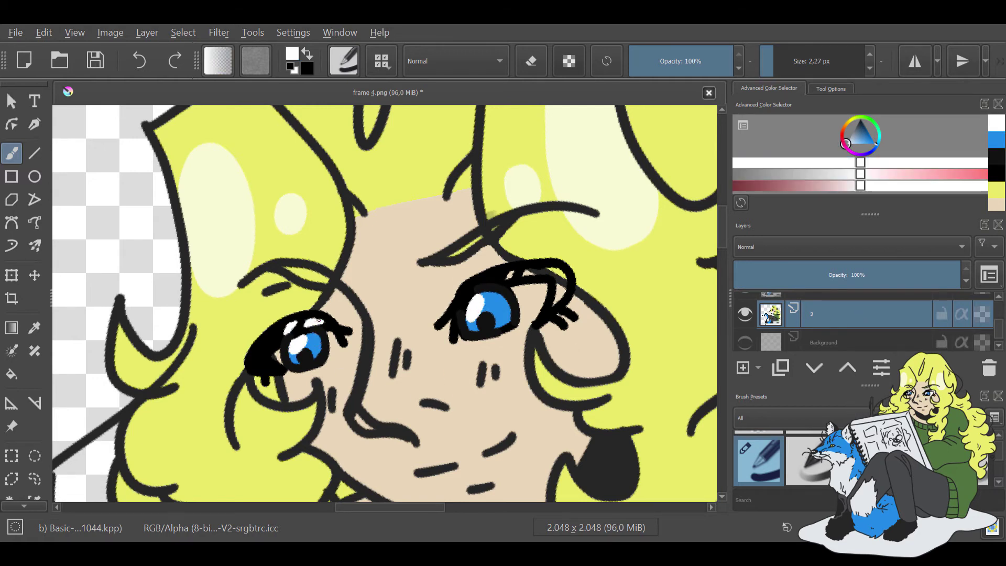
- Touch up both eyes with small black and white dabs, then zoom out
key("x")
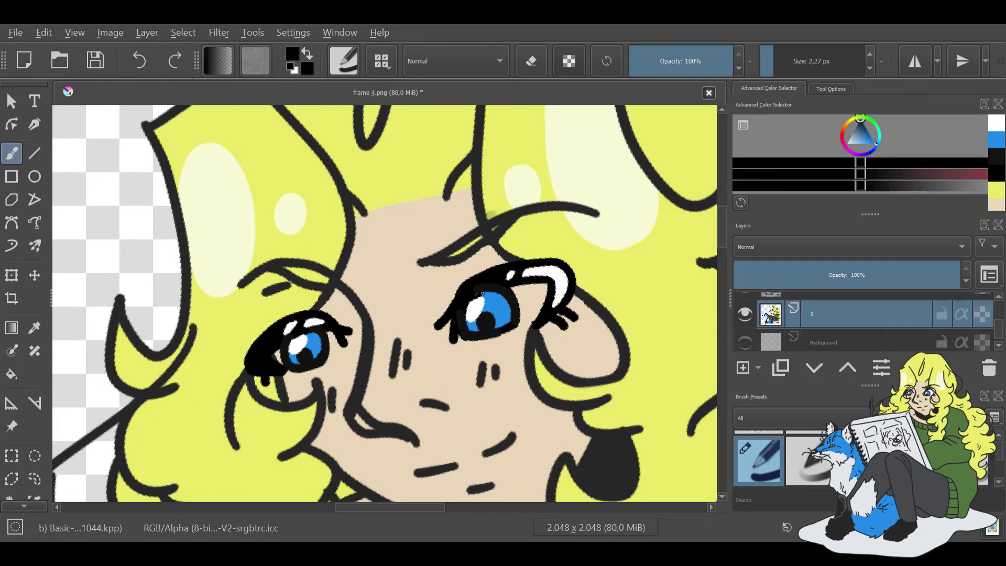
left_click(487, 296)
key("x")
left_click(279, 358)
left_click(334, 343)
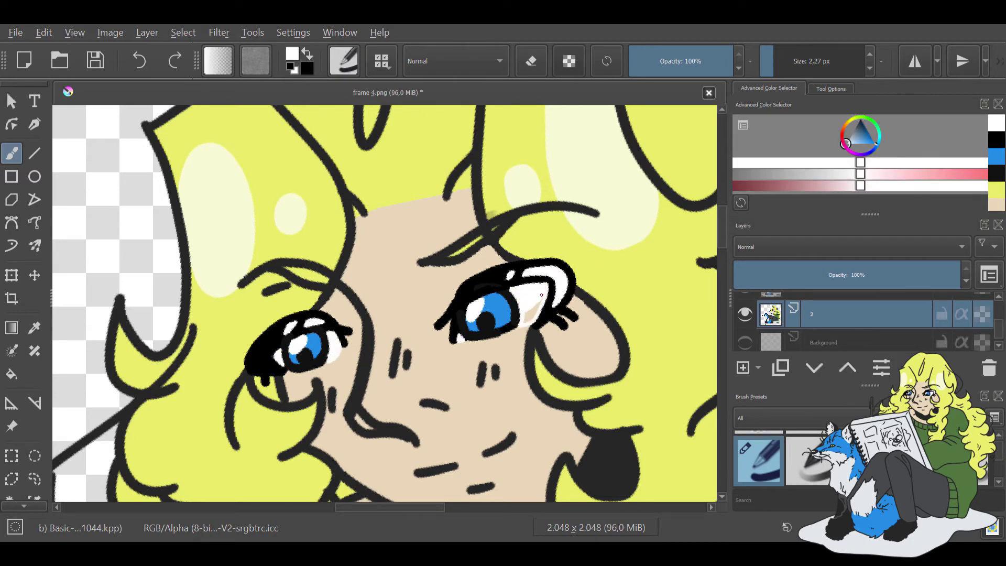
key("minus")
key("minus")
key("minus")
- Compare the frame with layer 2 hidden and shown, then rearrange the frame layers
left_click(755, 337)
left_click(741, 306)
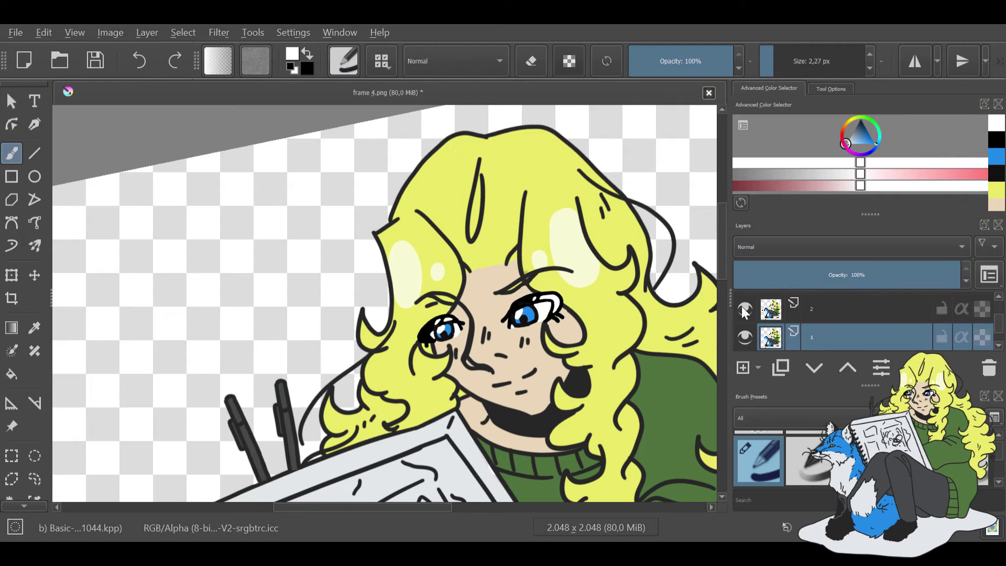
left_click(742, 306)
key("minus")
key("minus")
left_click(745, 309)
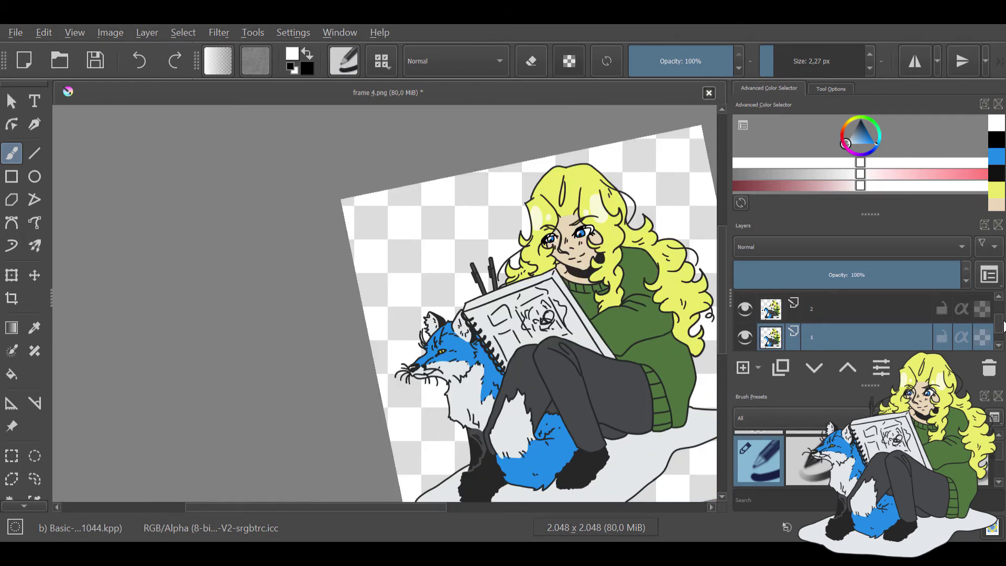
left_click_drag(869, 319, 850, 331)
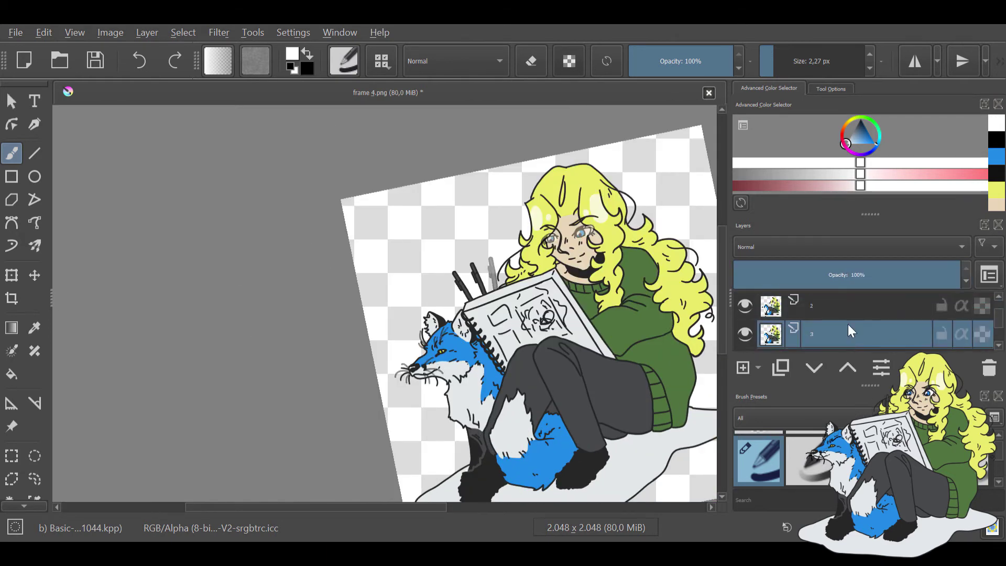
scroll(582, 233, "up", 4)
- Paint dark squinting eyelid strokes over the eyes in the sampled outline colour
left_click(540, 239, "ctrl")
scroll(869, 57, "up", 5)
left_click_drag(538, 256, 605, 229)
key("ctrl+z")
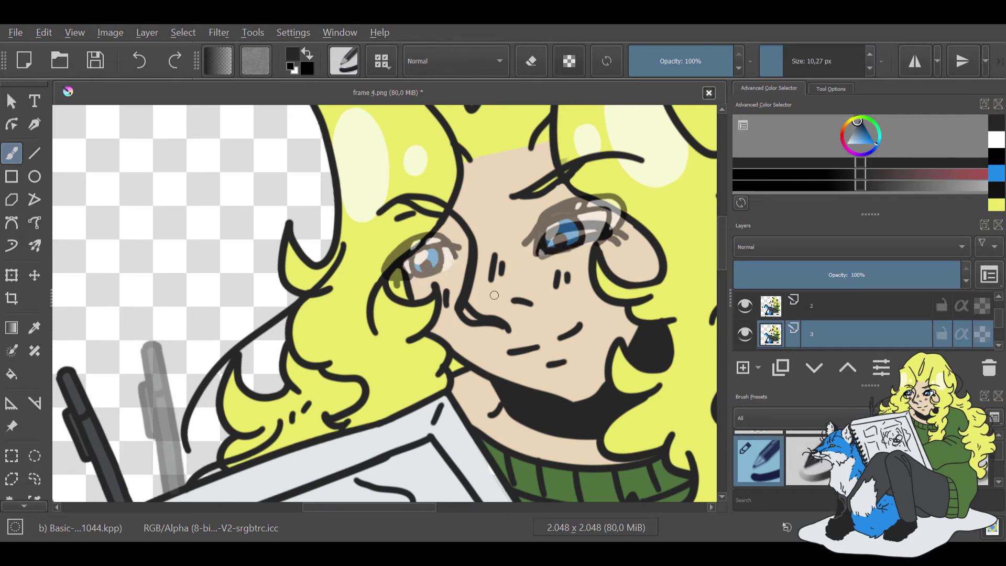
left_click(744, 306)
- Add thin white glints to the eyes with a smaller brush, then select layer 2
key("d")
key("x")
left_click_drag(545, 250, 556, 240)
key("ctrl+z")
scroll(813, 60, "down", 3)
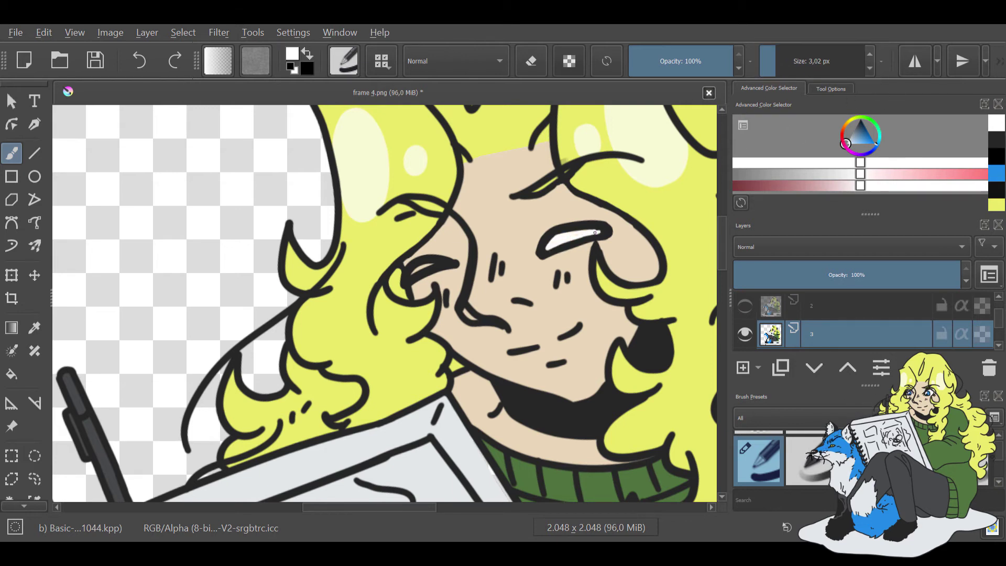
key("x")
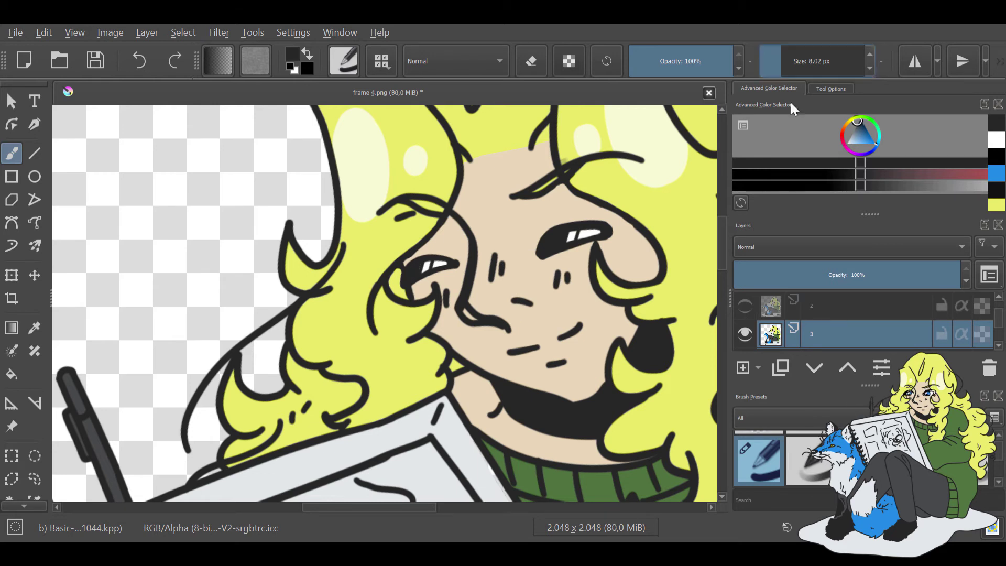
scroll(556, 287, "down", 2)
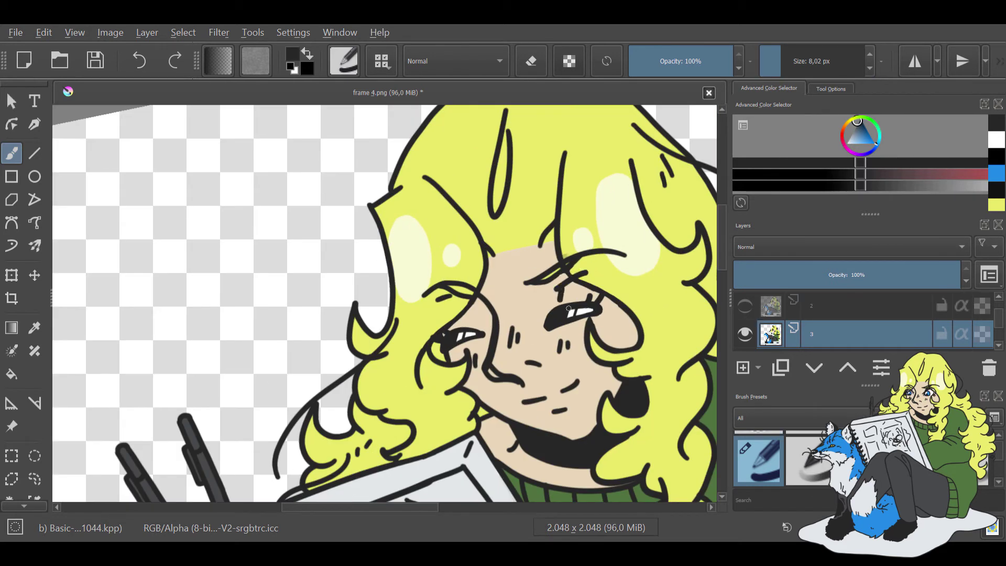
scroll(465, 327, "down", 3)
left_click(830, 335)
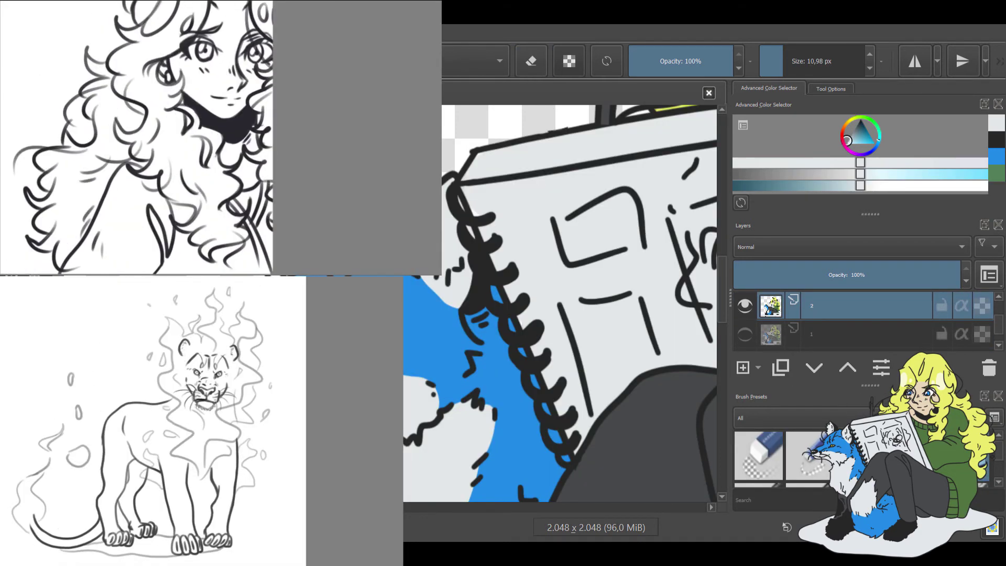
- Turn eraser mode off, reset the colour to black and switch to the inking pen
key("e")
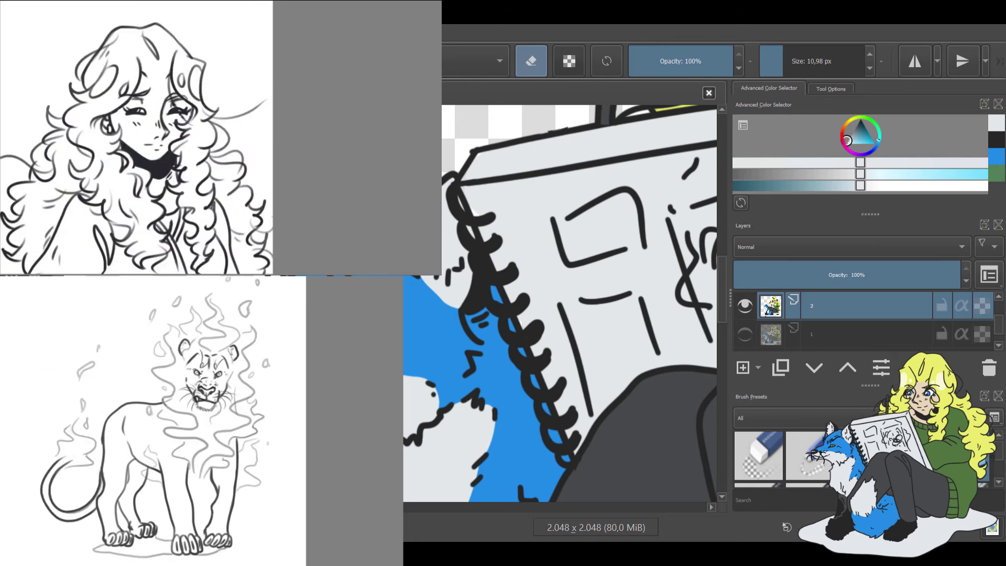
key("e")
key("e")
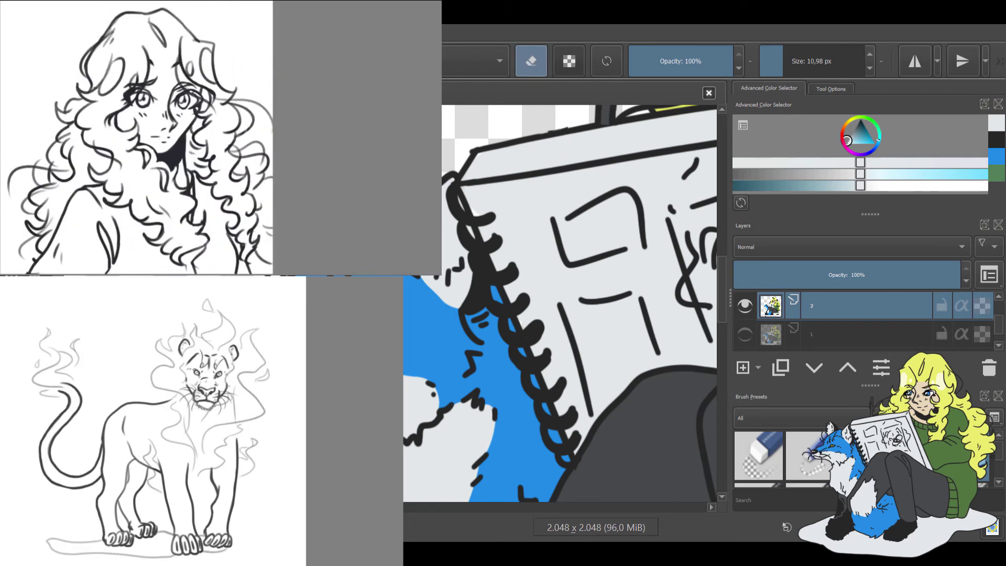
key("e")
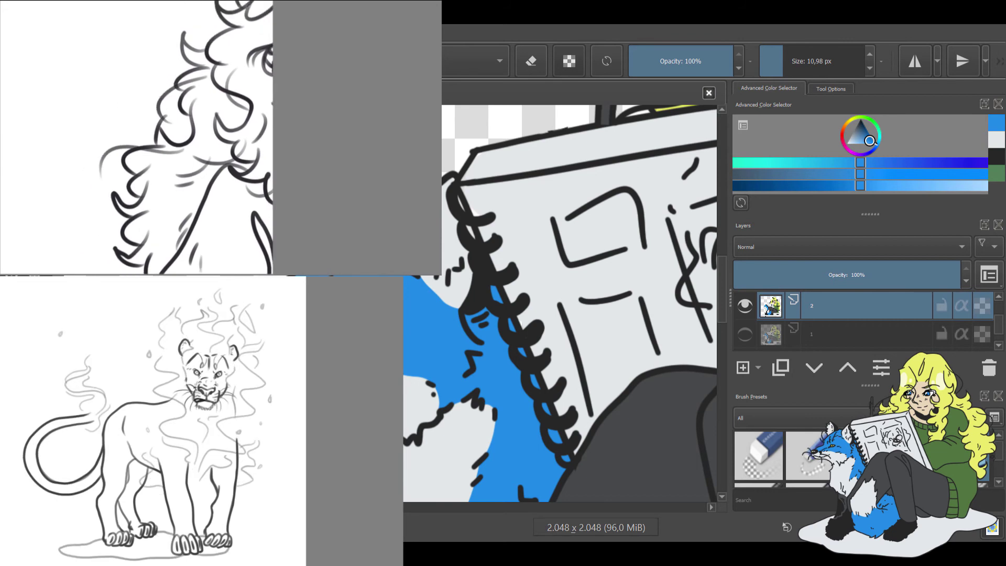
scroll(748, 319, "up", 1)
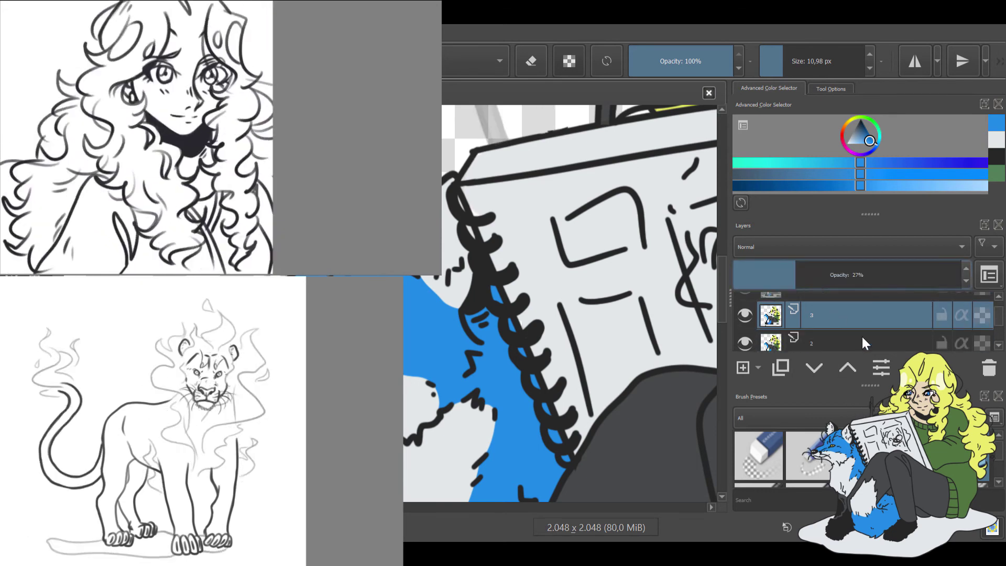
key("d")
key("slash")
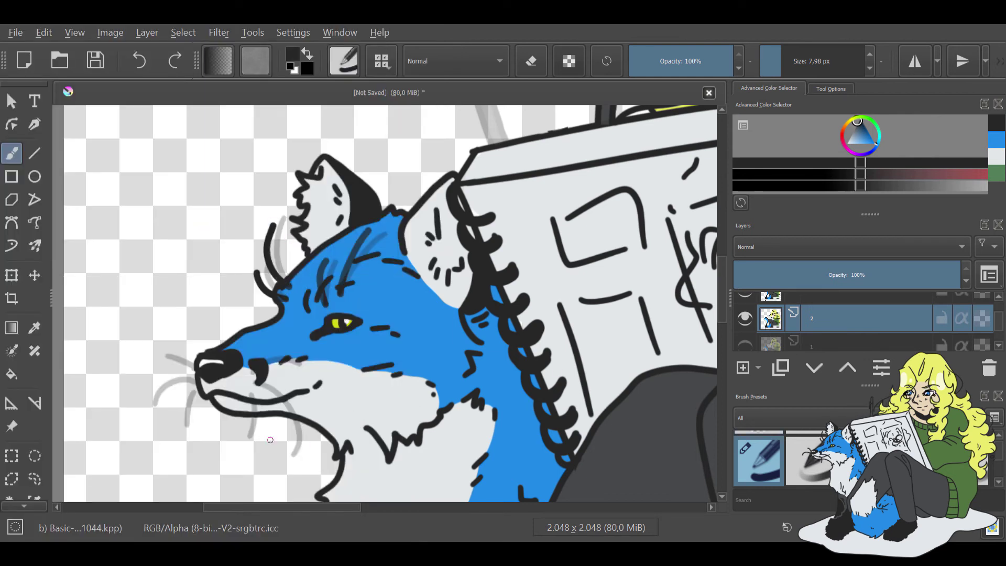
- Ink black whiskers around the fox's muzzle
mouse_move(269, 439)
left_mouse_down()
mouse_move(252, 395)
mouse_move(311, 469)
mouse_move(326, 410)
left_mouse_up()
left_click_drag(199, 382, 175, 419)
left_click_drag(198, 370, 135, 390)
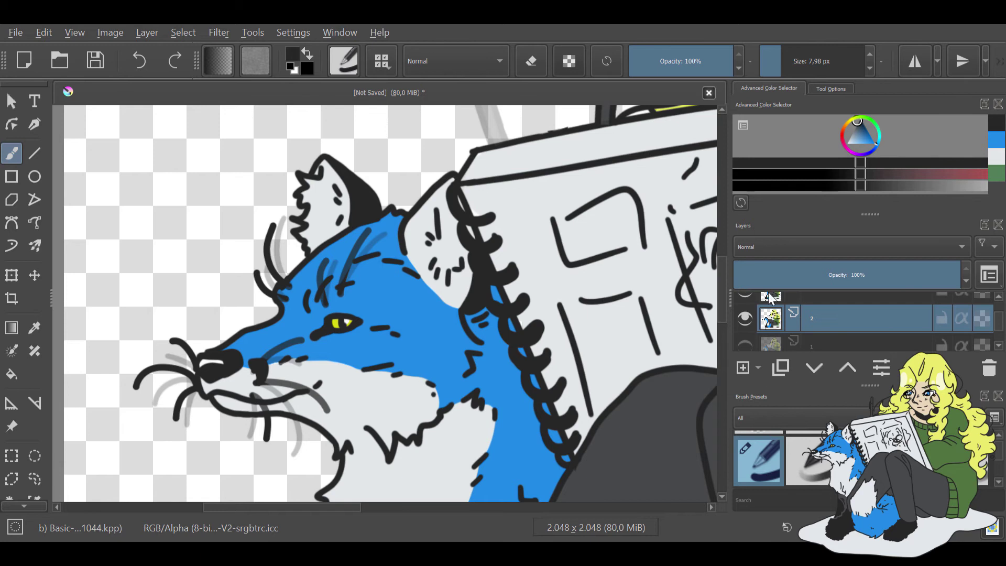
left_click_drag(770, 298, 844, 318)
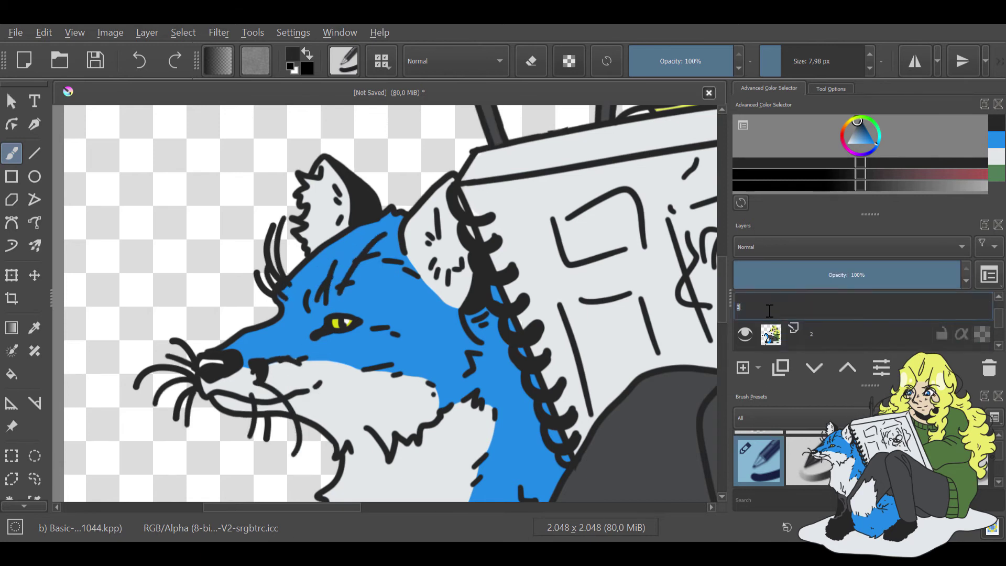
- Hide layer 3 and toggle the other layers' visibility to compare the frames
left_click(746, 304)
key("minus")
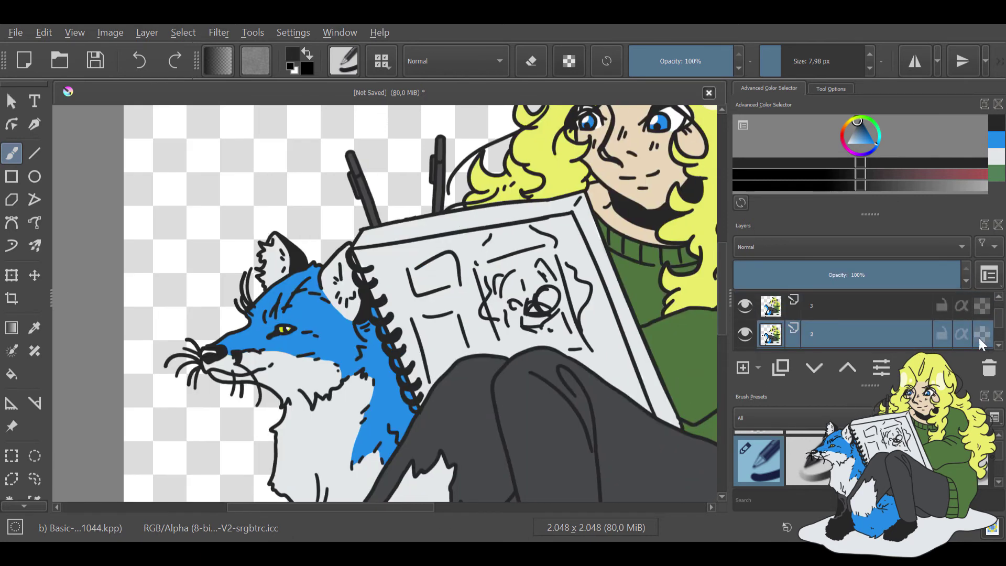
scroll(746, 320, "up", 1)
left_click(744, 334)
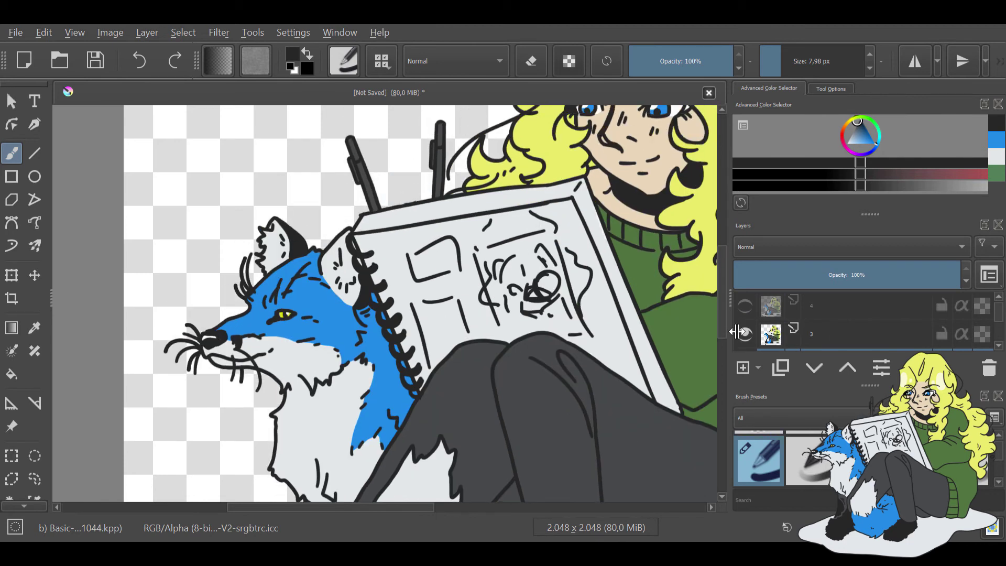
scroll(752, 335, "down", 2)
key("plus")
key("plus")
key("e")
key("e")
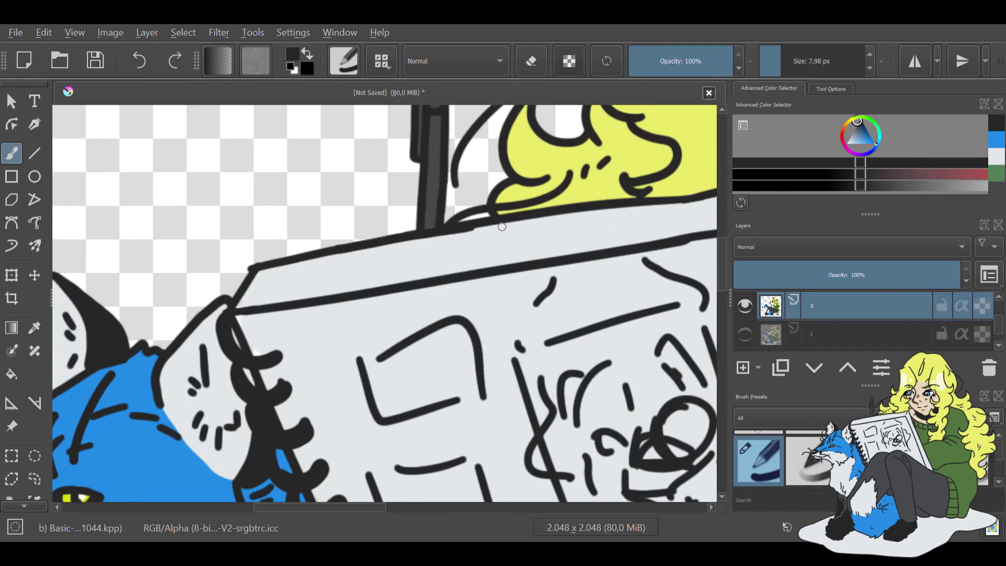
key("minus")
key("minus")
key("minus")
key("plus")
left_click(746, 334)
scroll(745, 338, "up", 2)
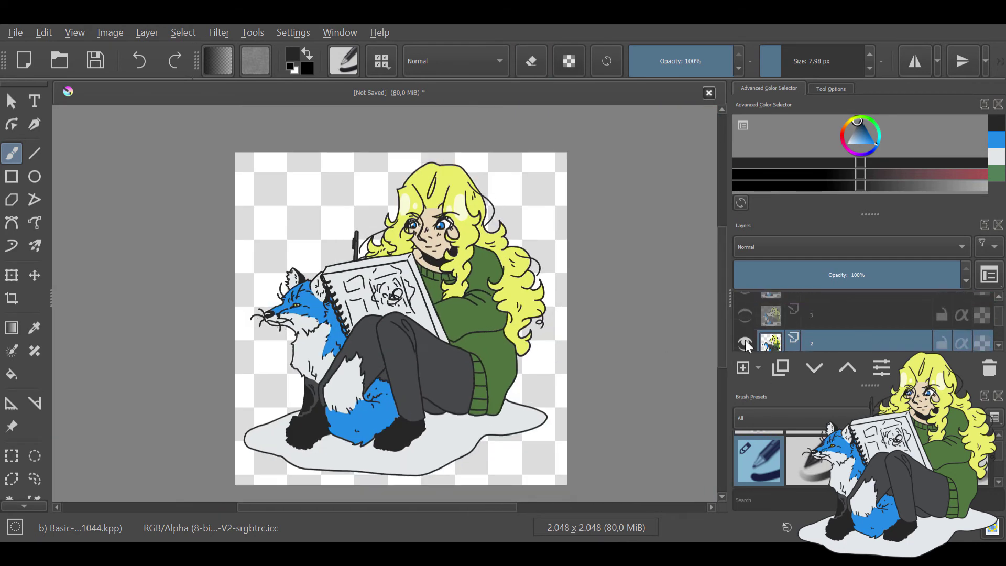
- Zoom in on the fox's head and sample its bright blue as the paint colour
key("plus")
key("plus")
key("plus")
key("plus")
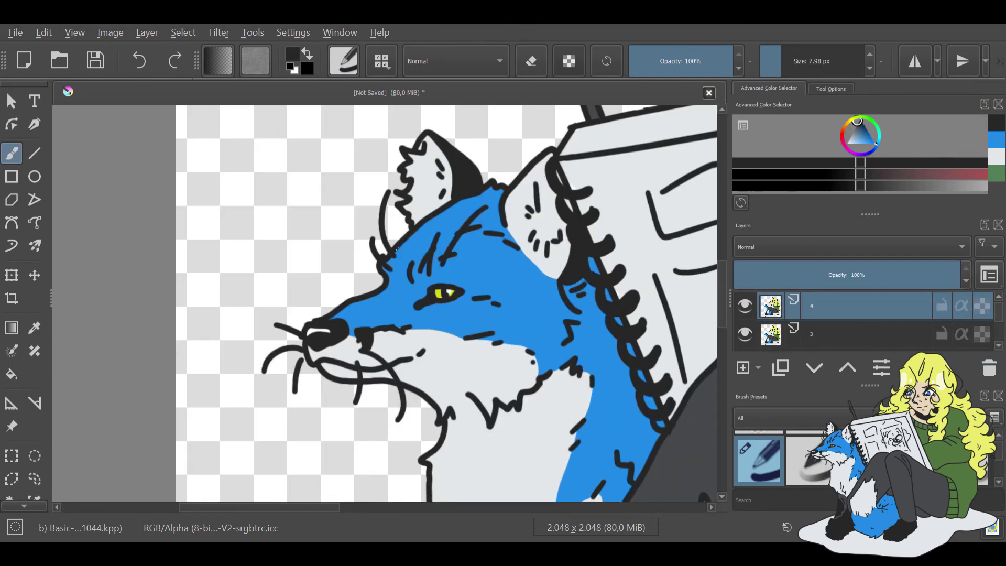
key("e")
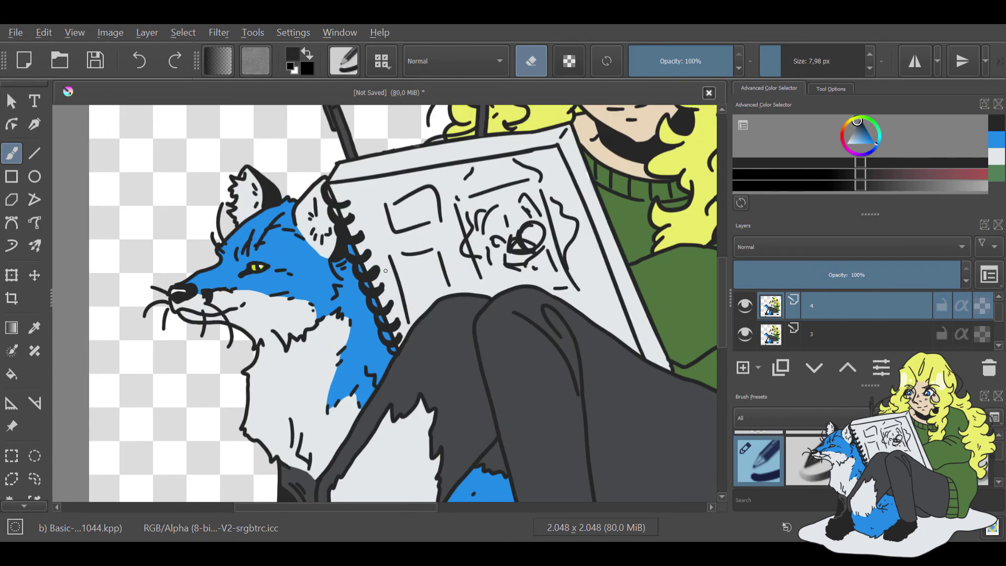
left_click(745, 334)
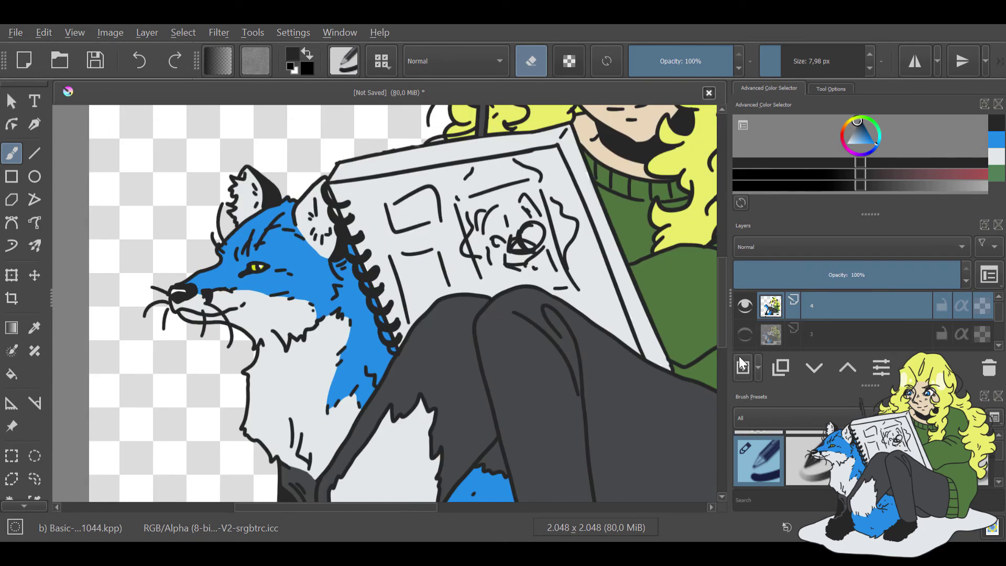
scroll(389, 270, "up", 3)
key("e")
left_click(404, 297, "ctrl")
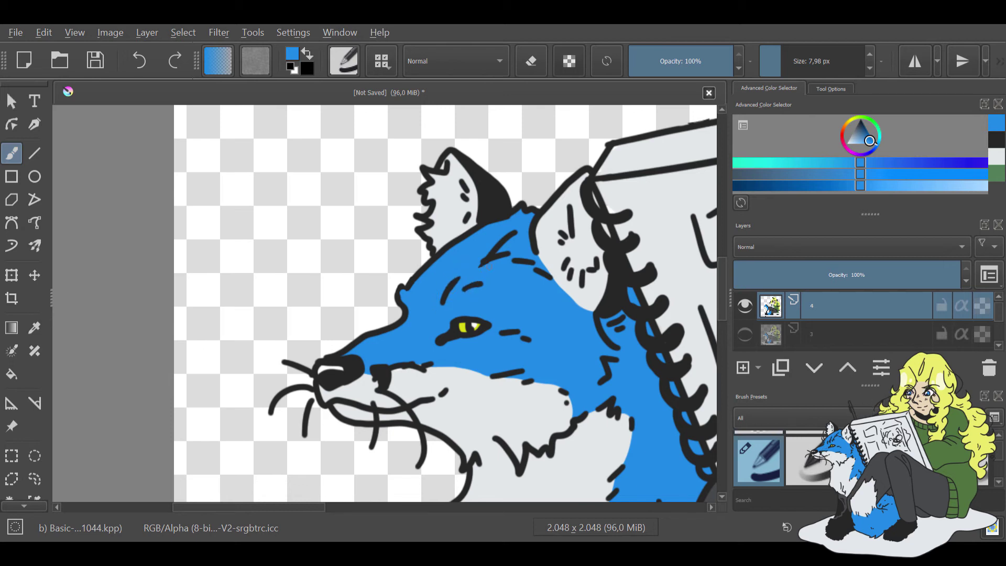
- Erase the old short whisker beside the fox's nose on layer 4 with a 6 px brush
left_click(399, 373, "ctrl")
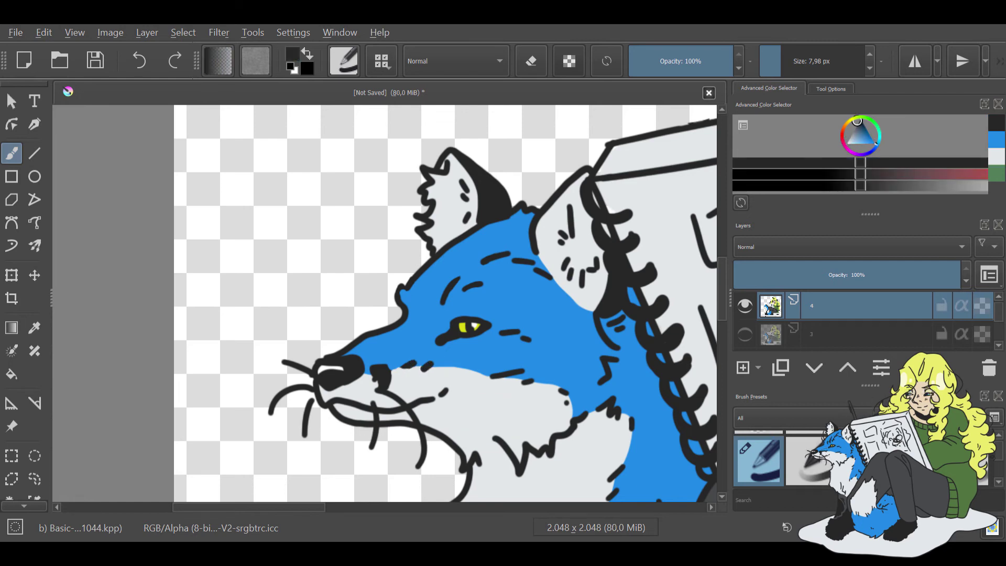
mouse_move(423, 372)
left_mouse_down()
mouse_move(412, 366)
mouse_move(374, 385)
left_mouse_up()
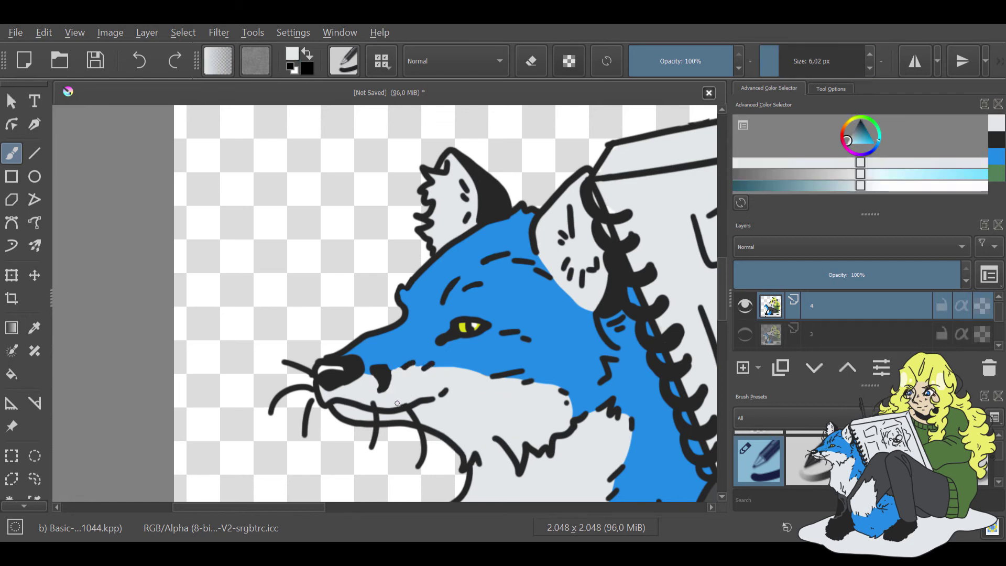
left_click(531, 61)
left_click_drag(283, 362, 314, 376)
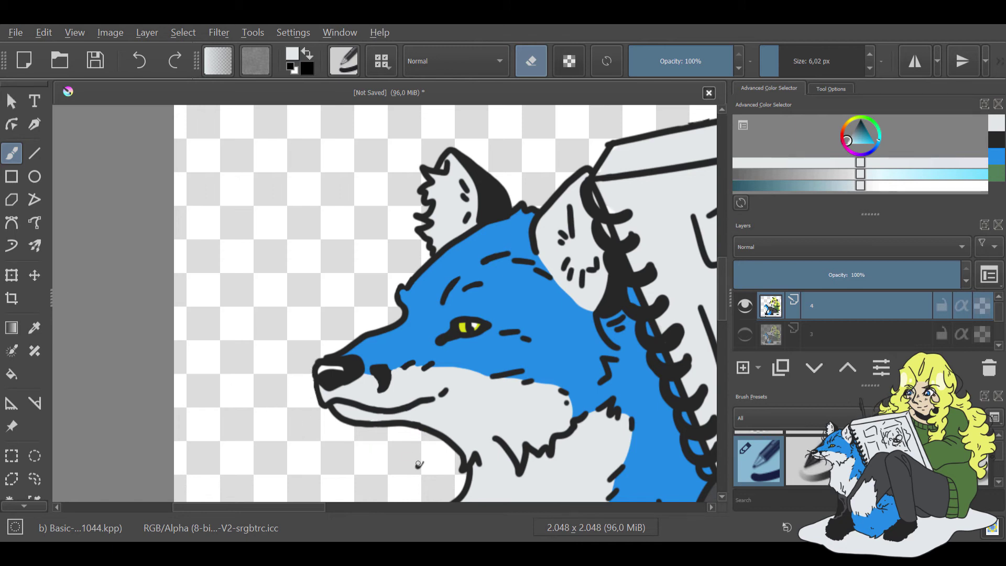
left_click(745, 334)
left_click_drag(837, 314, 754, 349)
key("e")
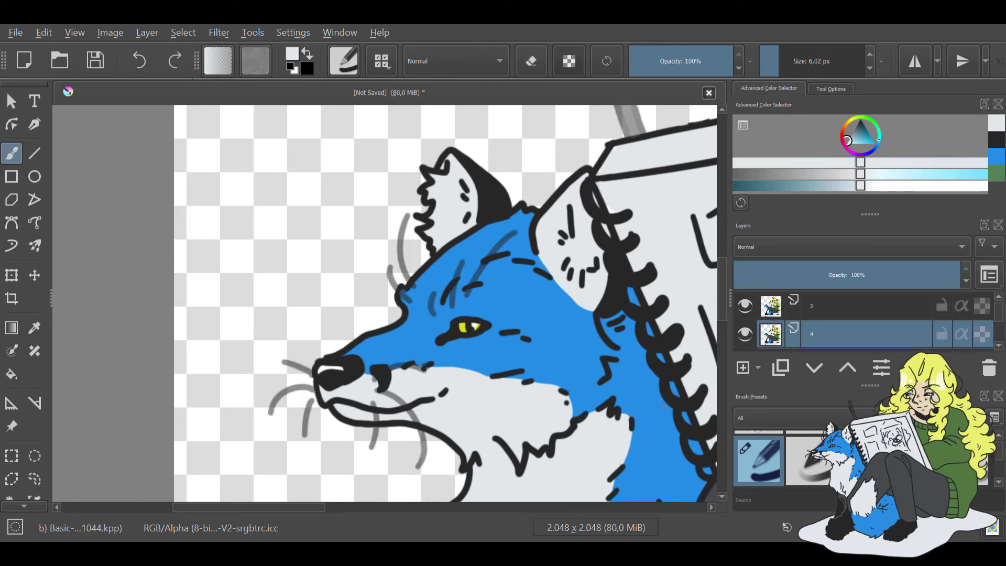
- Compare against layer 2, switch to black and try a forehead stroke, then undo it
scroll(750, 325, "down", 1)
left_click(747, 341)
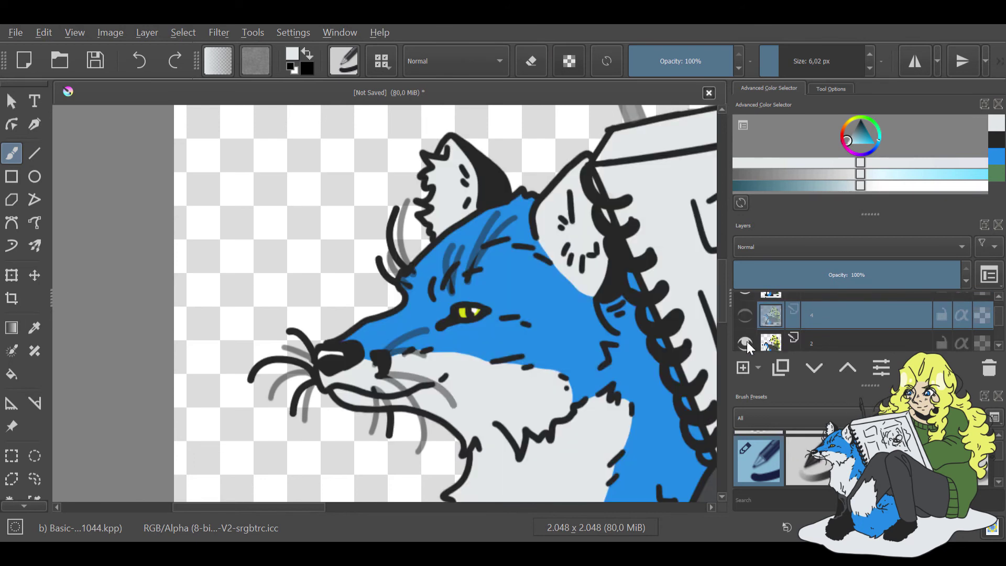
left_click(746, 341)
scroll(1000, 306, "up", 1)
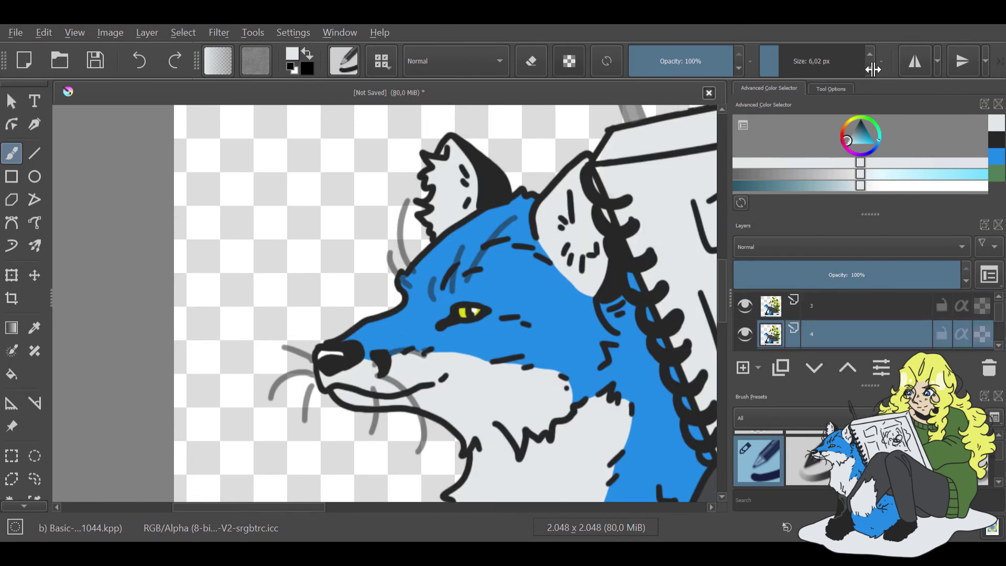
key("x")
scroll(873, 65, "up", 1)
left_click_drag(468, 280, 527, 237)
key("ctrl+z")
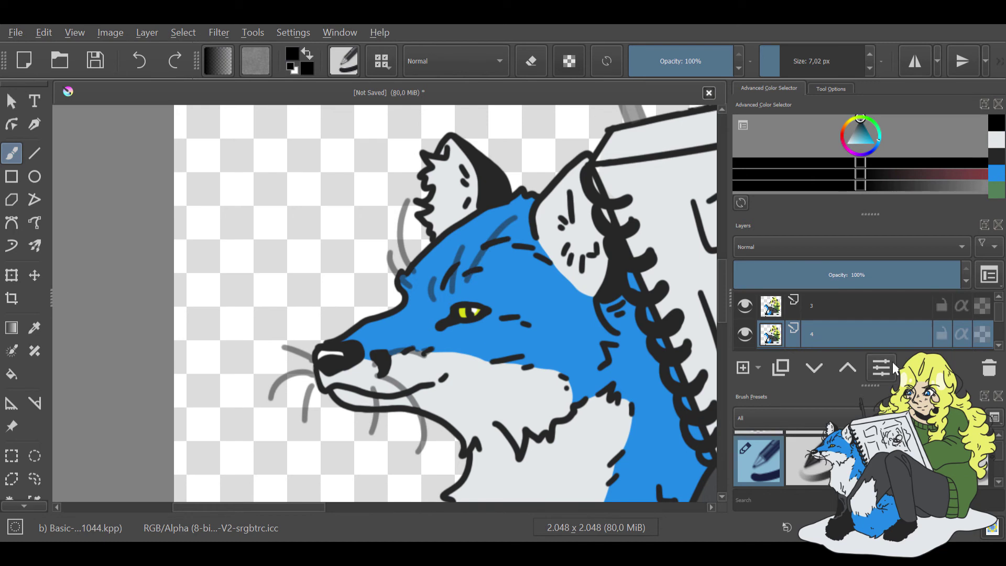
key("ctrl+z")
key("ctrl+shift+z")
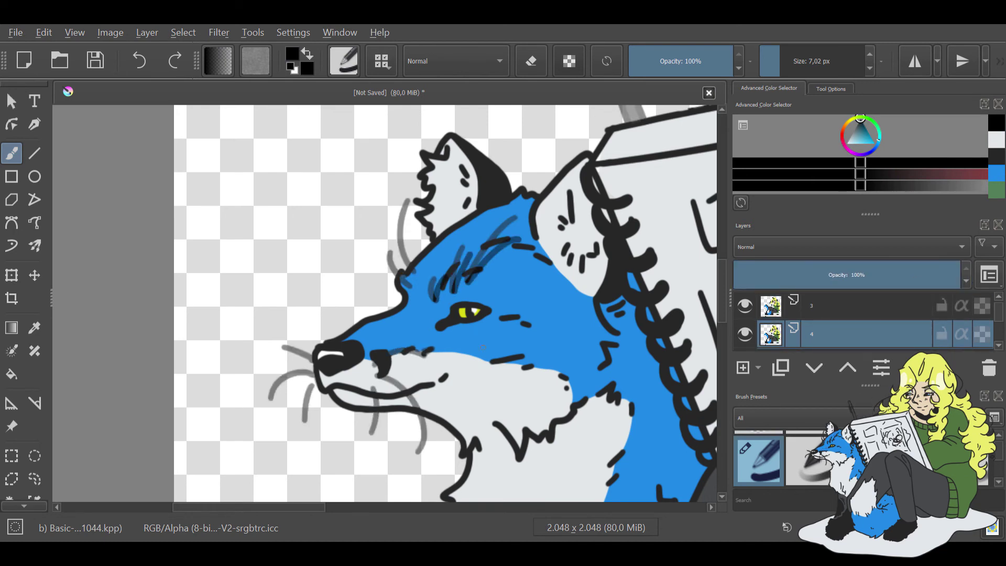
- Lower layer 3's opacity to 55% as a reference guide for layer 4
left_click(753, 303)
scroll(753, 302, "down", 1)
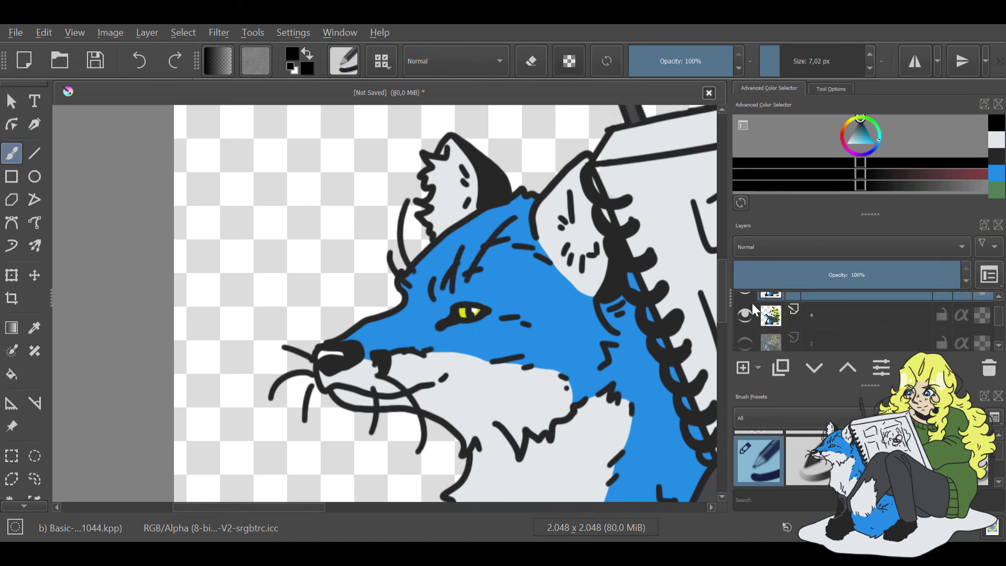
scroll(800, 340, "up", 1)
left_click(858, 275)
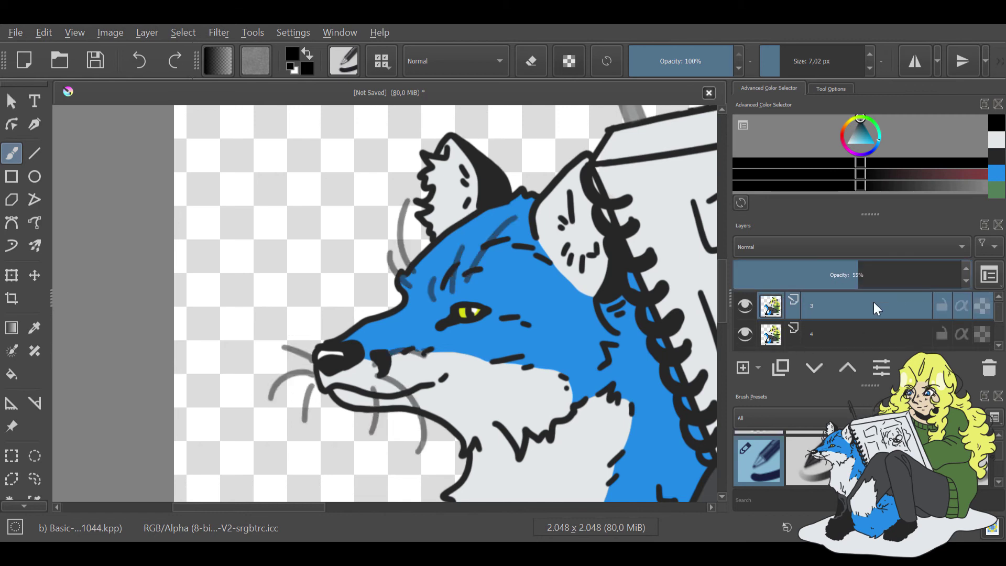
key("Page_Down")
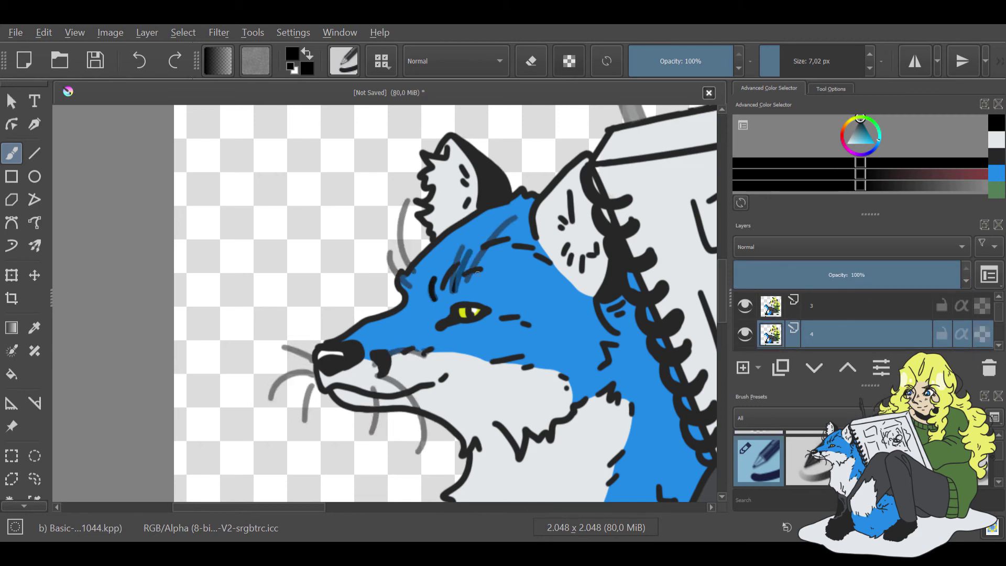
- Draw new forehead marks and whiskers below the mouth, and move layer 3 below layer 4
left_click_drag(477, 272, 504, 276)
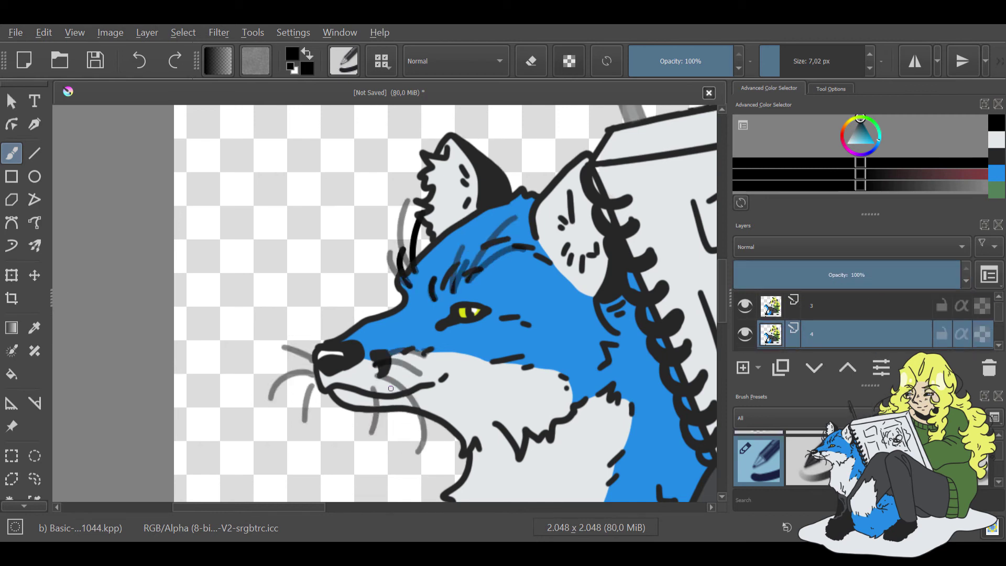
left_click_drag(411, 413, 404, 444)
left_click_drag(372, 388, 369, 398)
left_click(818, 306)
key("ctrl+shift+0")
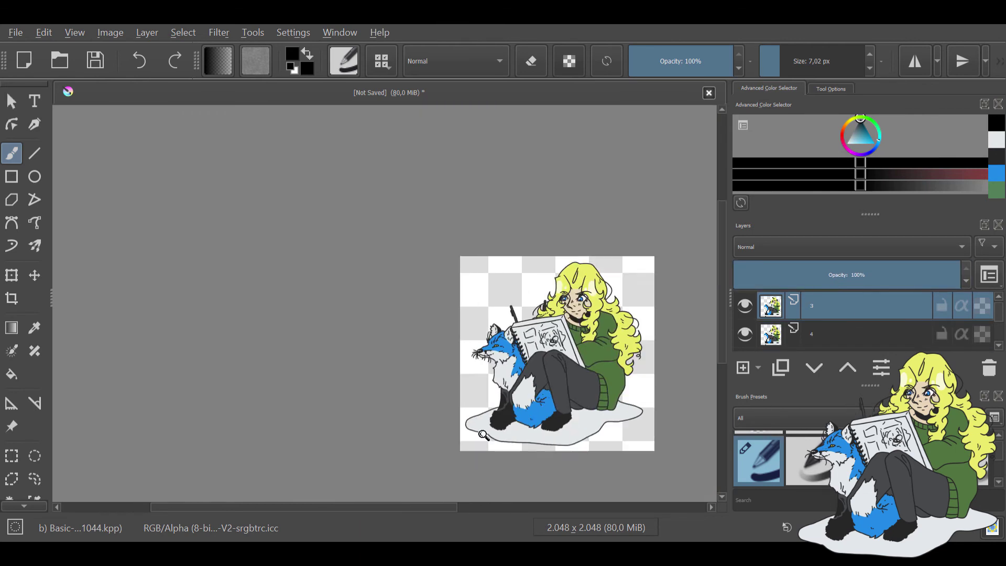
left_click_drag(849, 346, 849, 347)
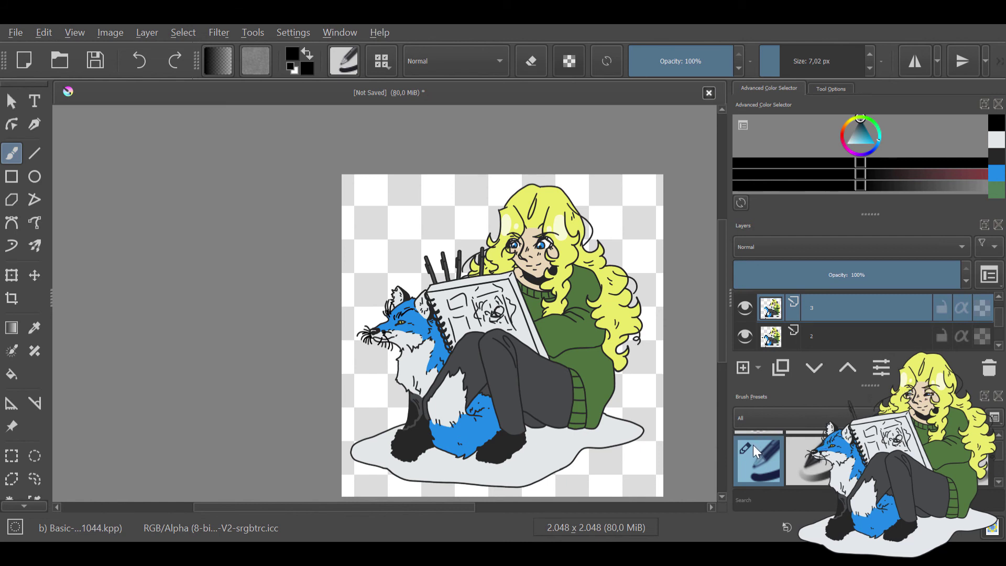
key("Page_Up")
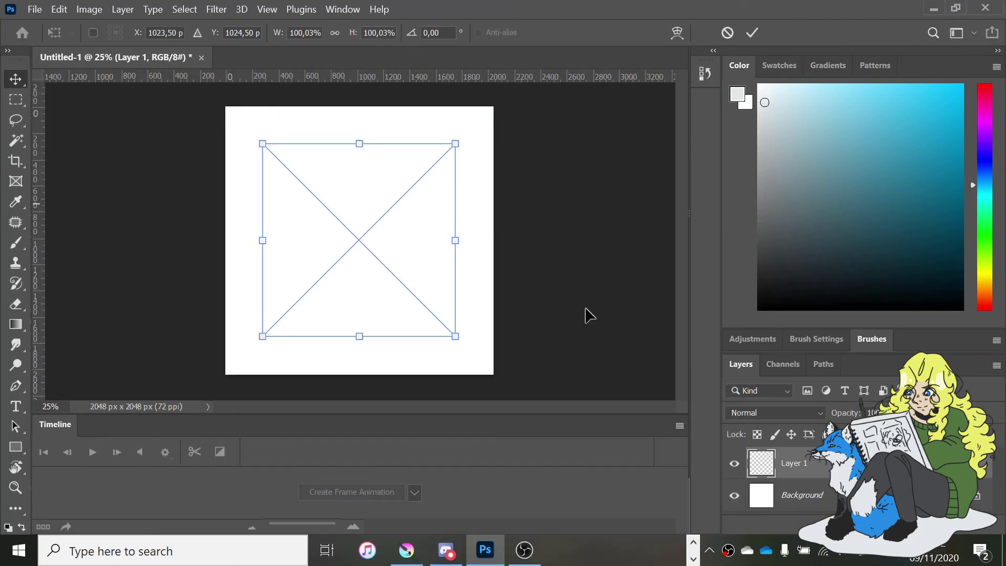
- Commit the placed frame images, including frames 1, 4 and 5, as separate layers
key("Return")
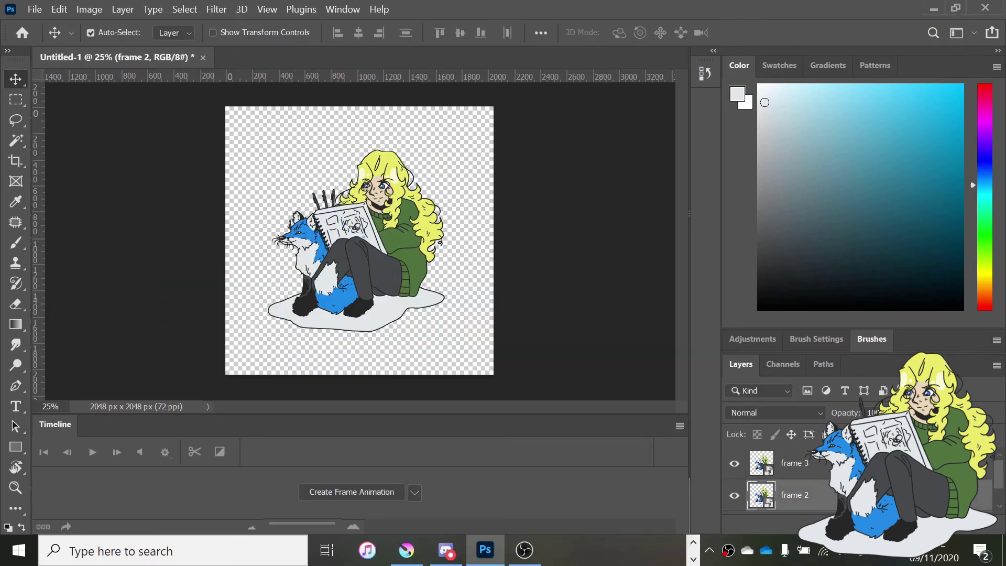
key("Return")
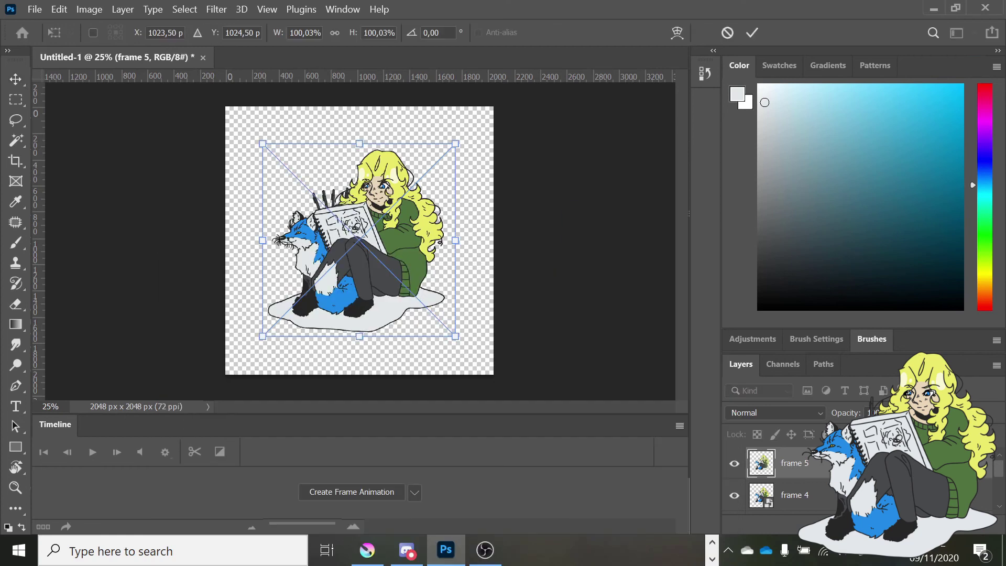
key("Return")
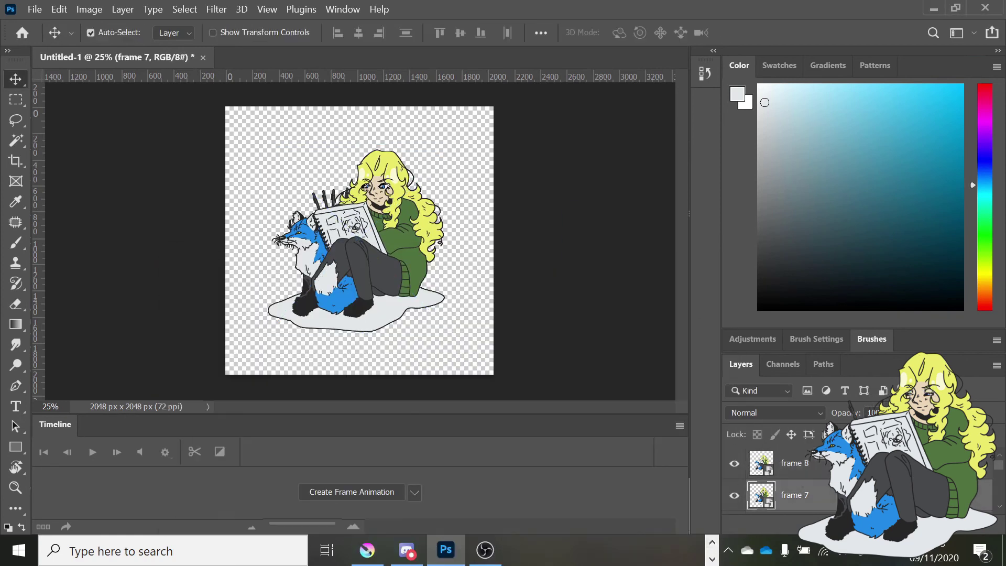
- Create a frame animation with one frame per layer and a 0,3 s delay on every frame
left_click(352, 492)
left_click(679, 446)
left_click(823, 292)
left_click(370, 506)
left_click(359, 467)
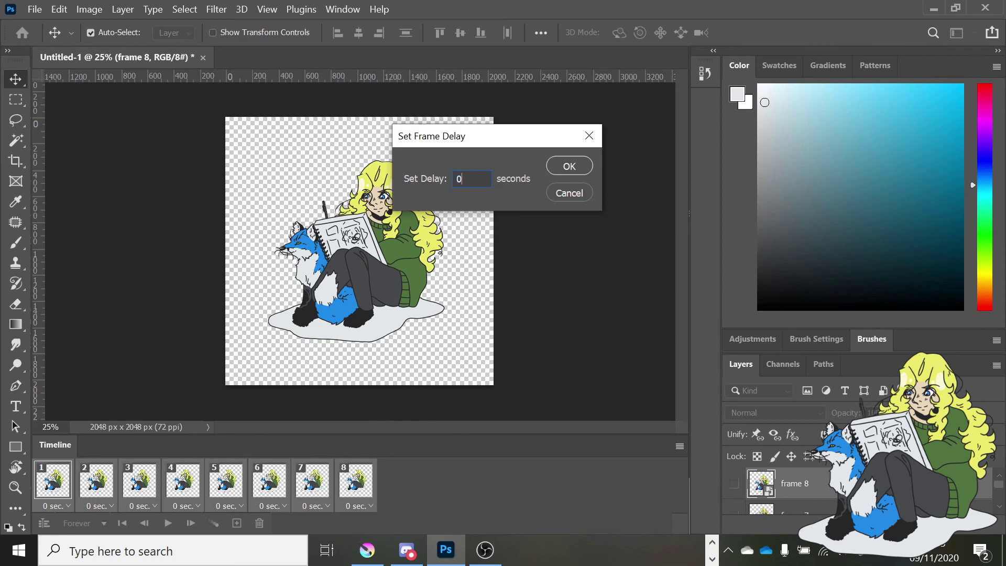
type(",3")
key("Return")
- Preview the animation and change every frame's delay to 0,2 seconds
left_click(168, 523)
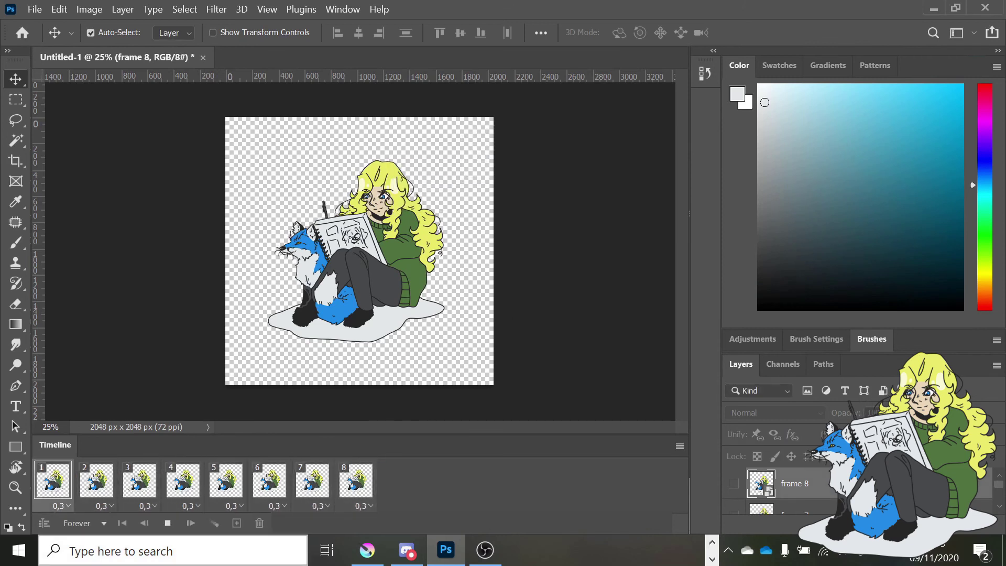
left_click(371, 506)
left_click(388, 378)
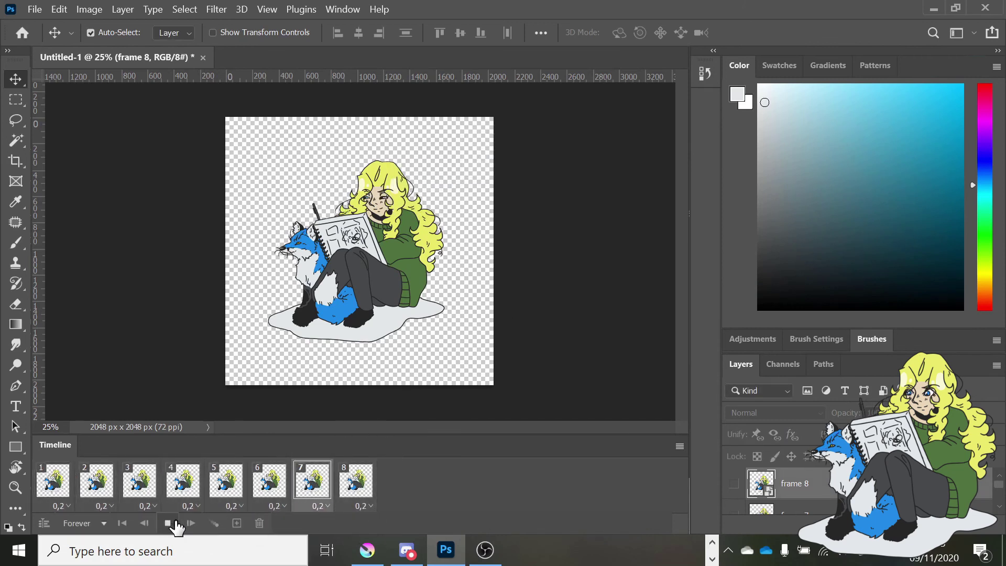
left_click_drag(474, 270, 419, 354)
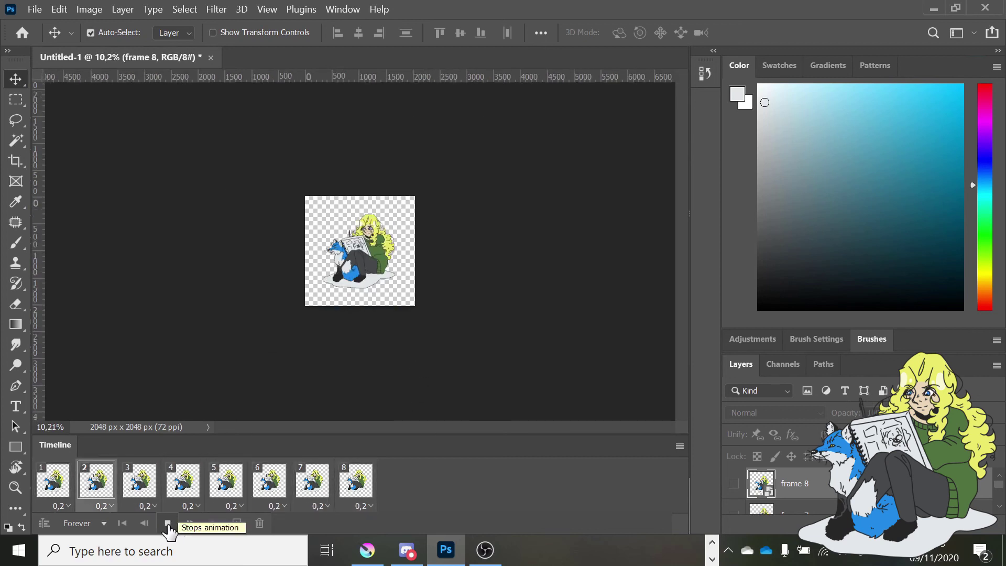
left_click_drag(385, 218, 539, 293)
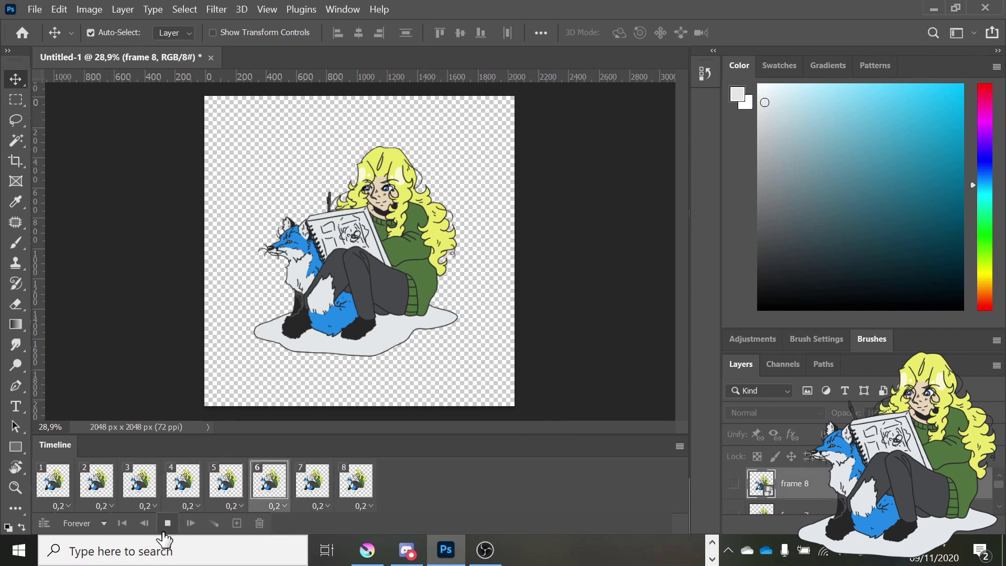
- Stop the preview and open Save for Web (Legacy) for GIF export
left_click(167, 524)
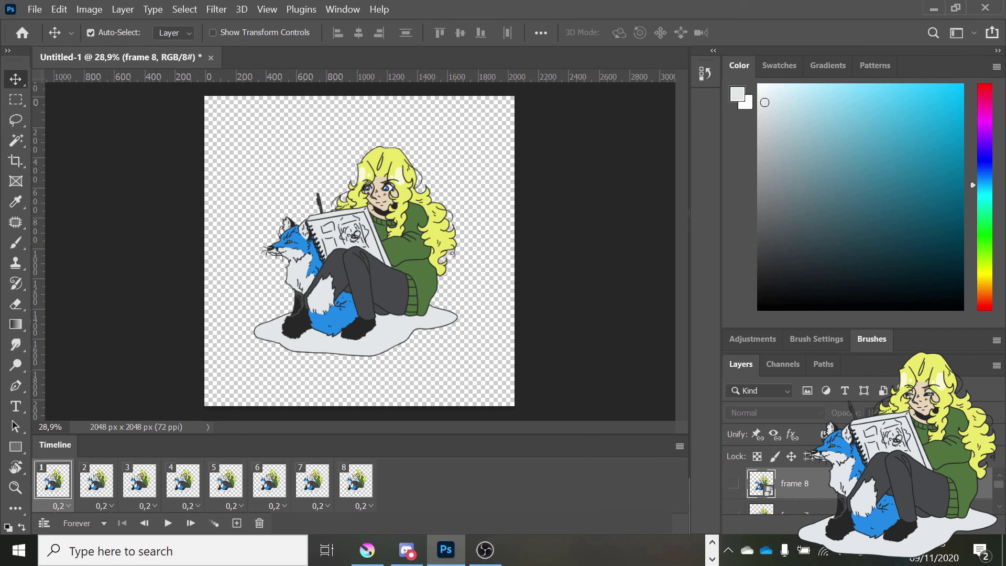
left_click(35, 9)
mouse_move(47, 225)
left_click(304, 283)
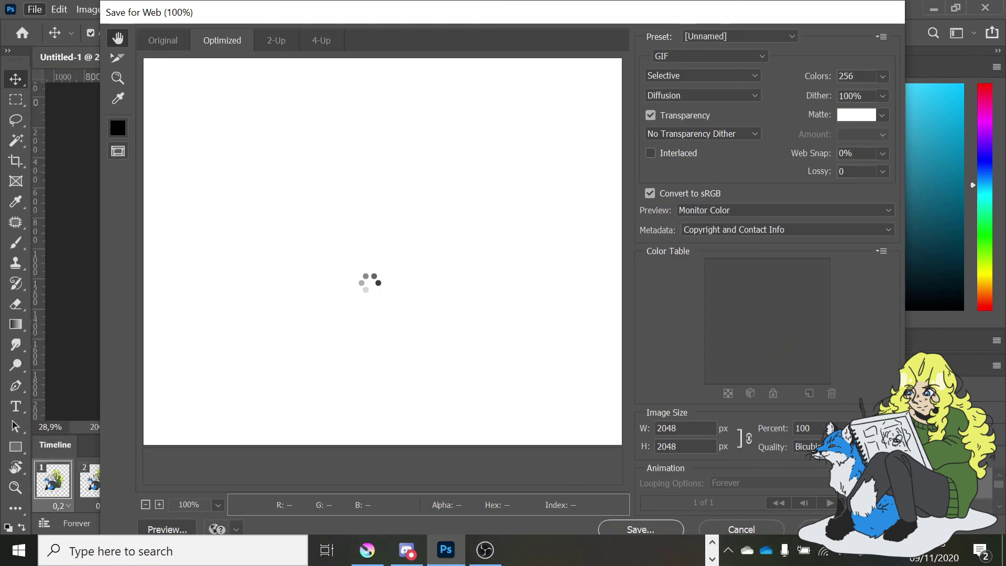